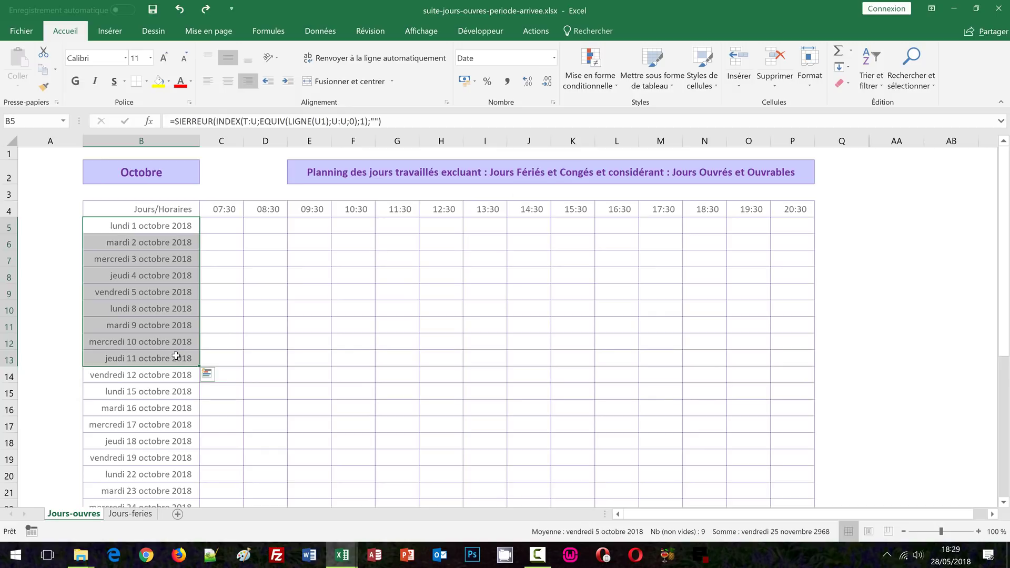
Look through the working days of October 2018 listed in column B of the planning.
left_click(853, 280)
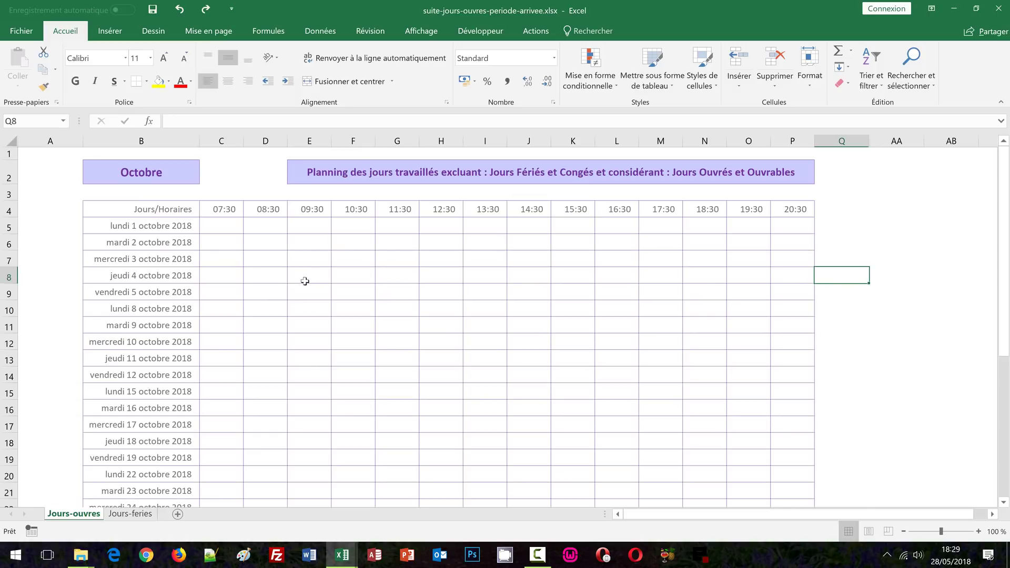
left_click(176, 172)
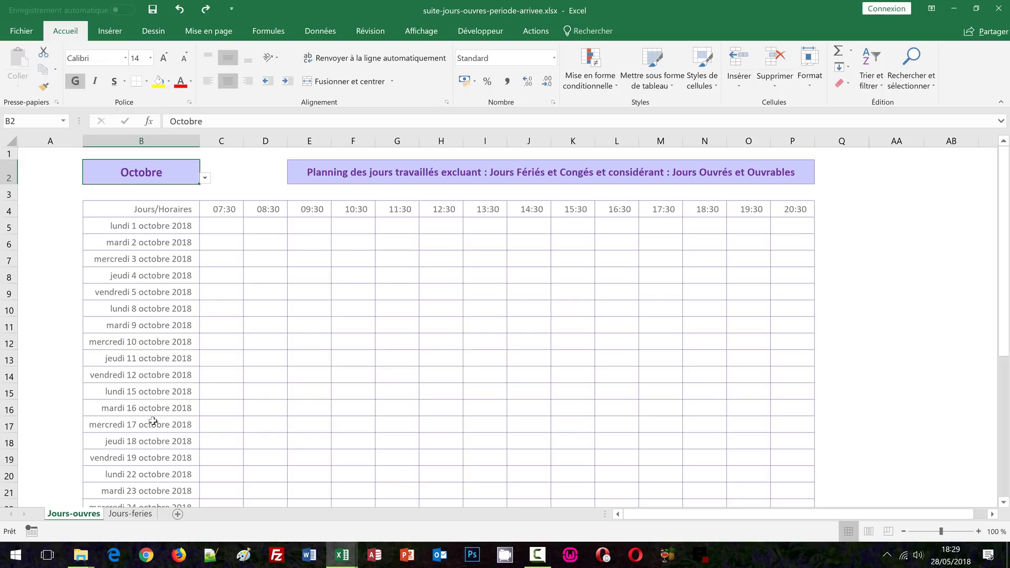
scroll(150, 386, "down", 1)
scroll(151, 386, "down", 1)
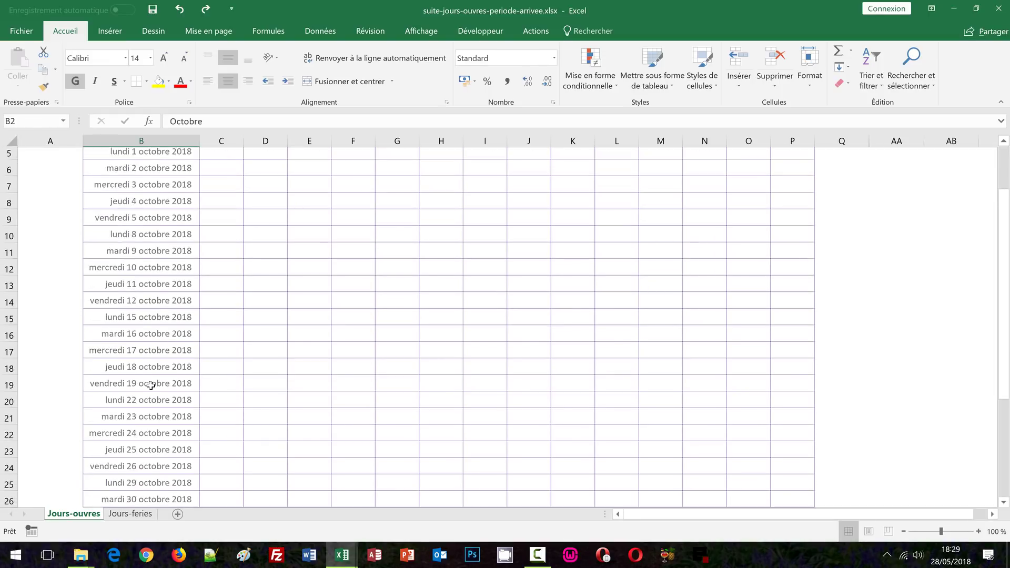
scroll(151, 386, "up", 2)
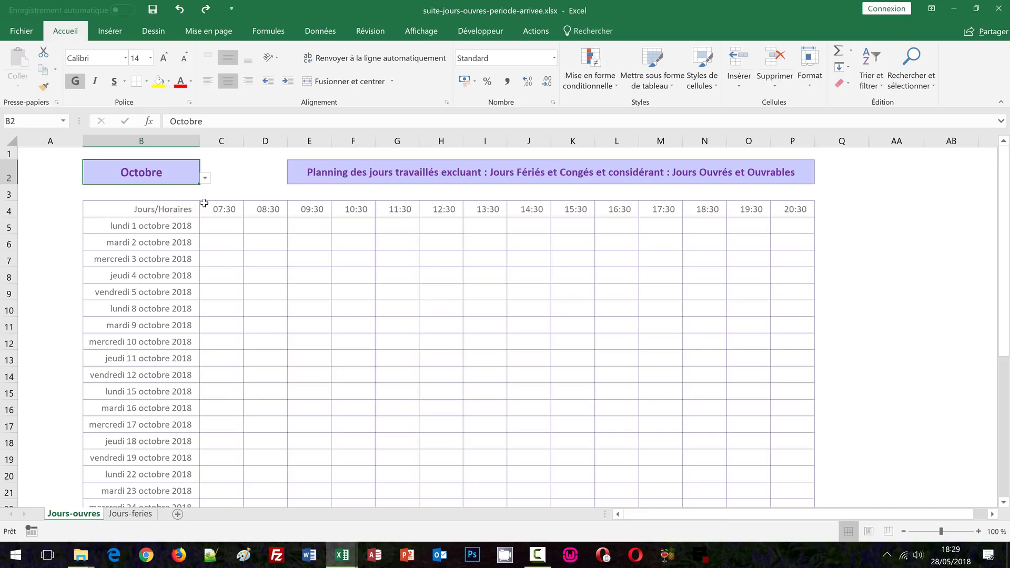
Set the planning month in B2 to Août and inspect the dates in B12 and B13.
left_click(205, 178)
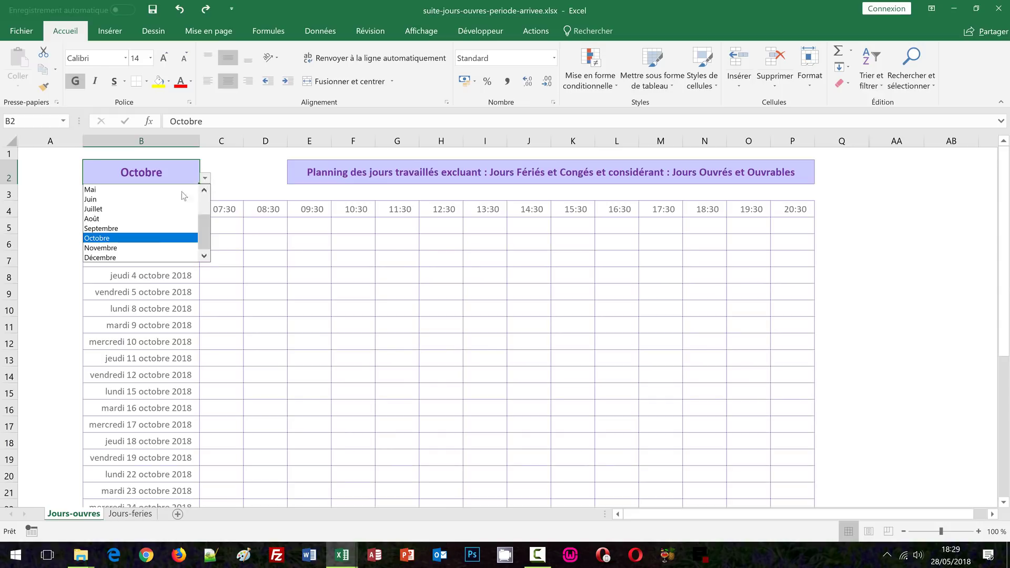
left_click(108, 221)
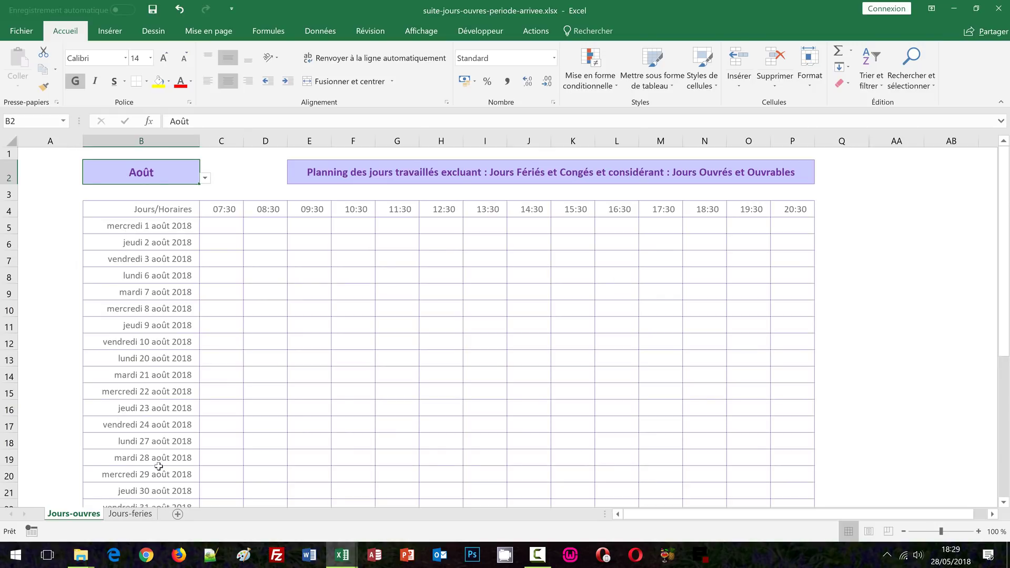
left_click(141, 343)
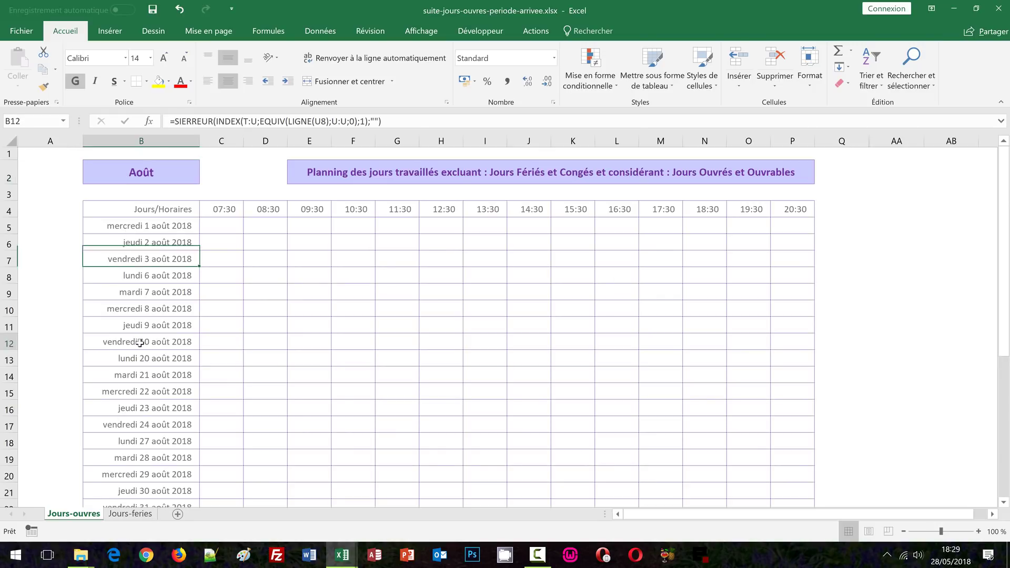
left_click(144, 360)
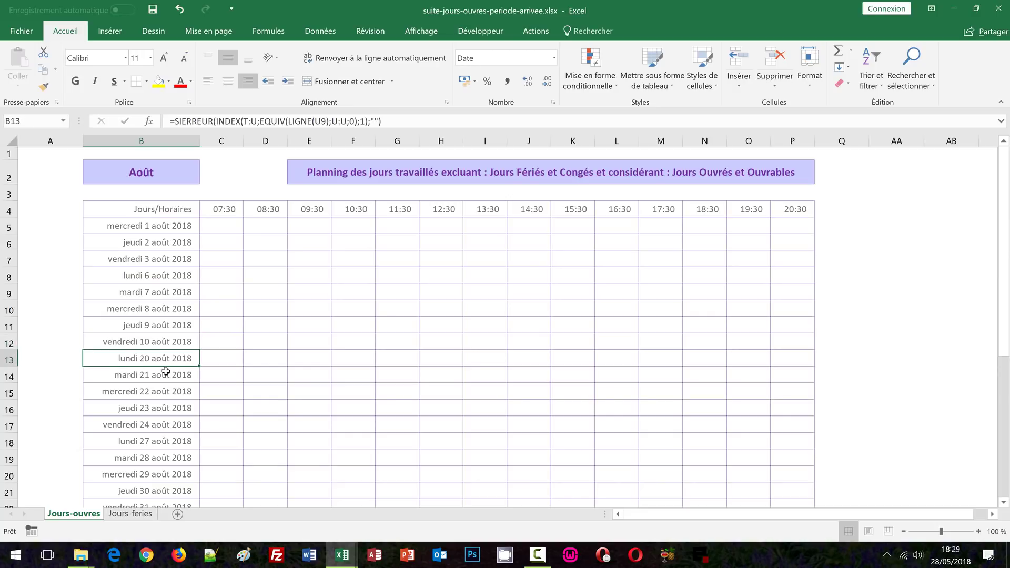
Check the August leave dates in the Congés column of the Jours-feries sheet.
left_click(131, 515)
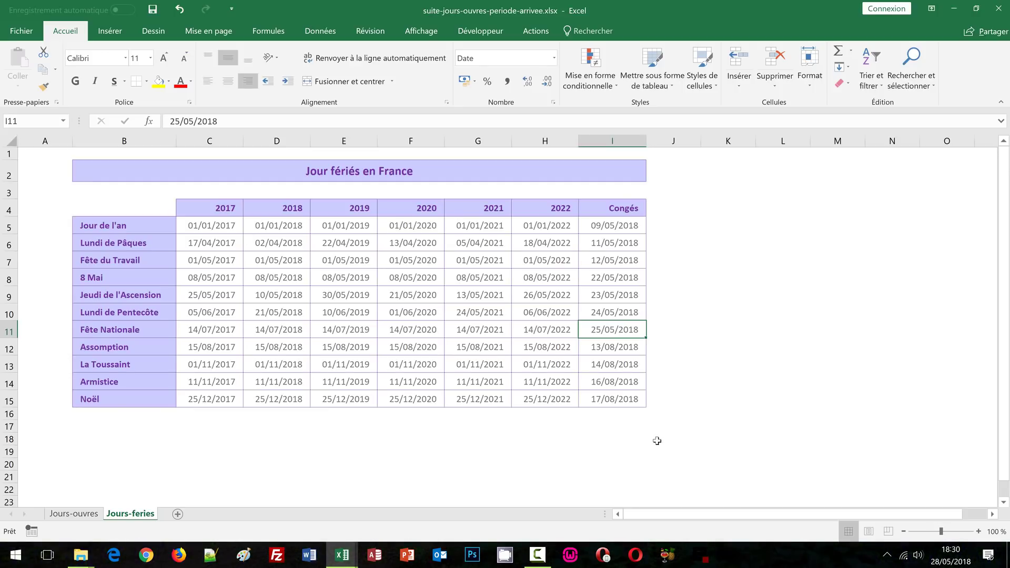
left_click(605, 347)
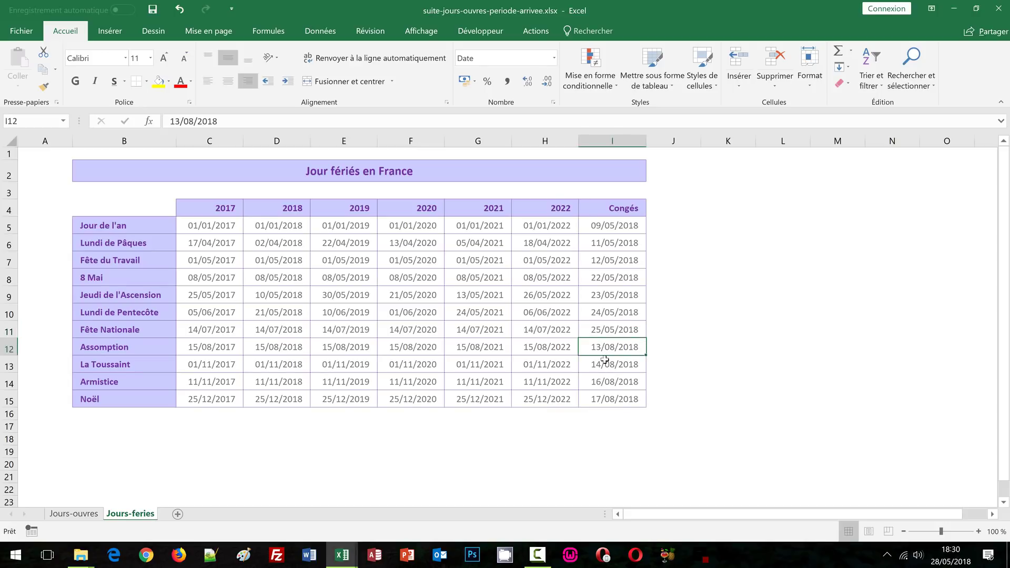
left_click(603, 362)
left_click(610, 386)
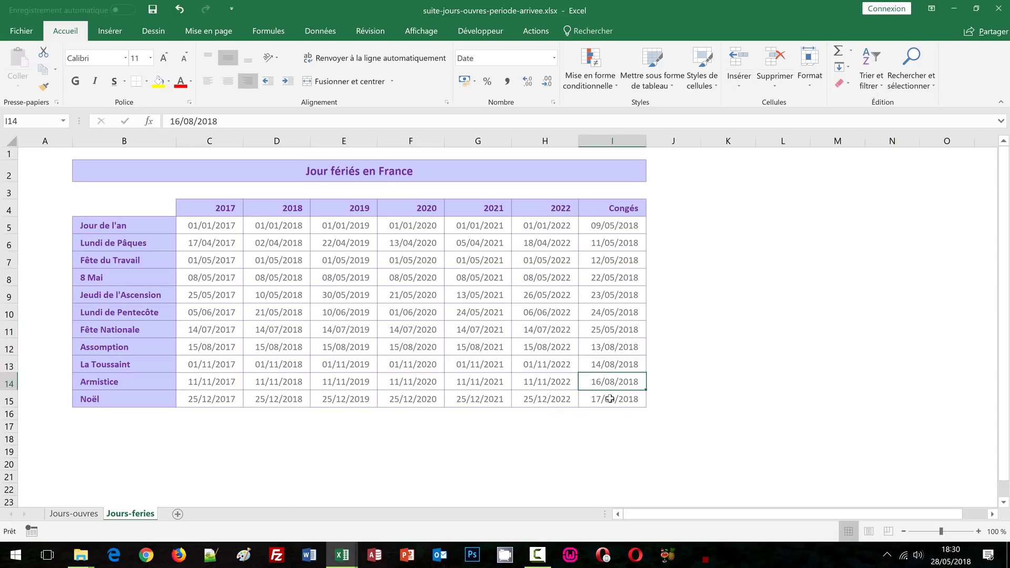
left_click(607, 398)
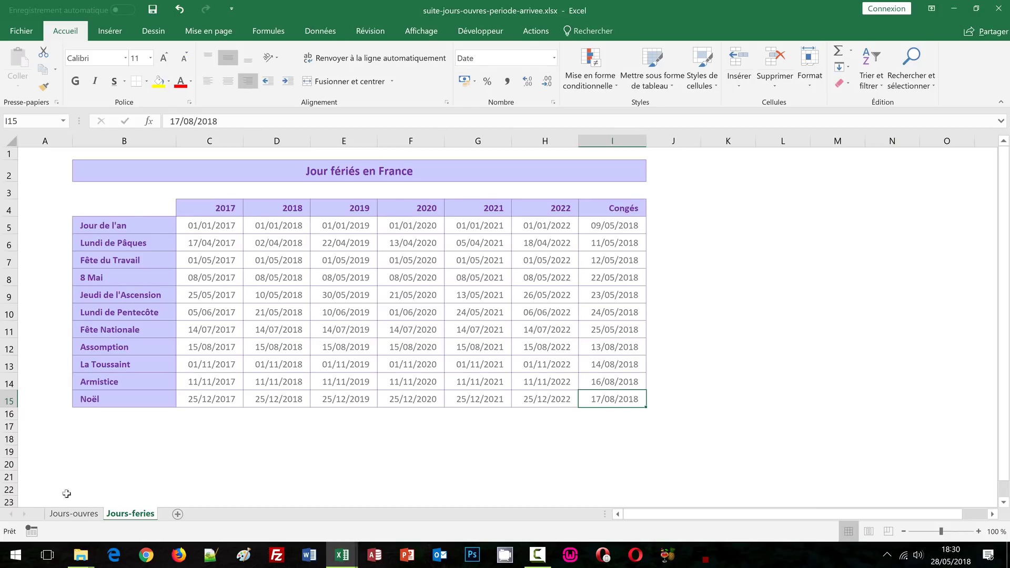
Return to the Jours-ouvres sheet and set the planning month in B2 to Mai.
left_click(73, 513)
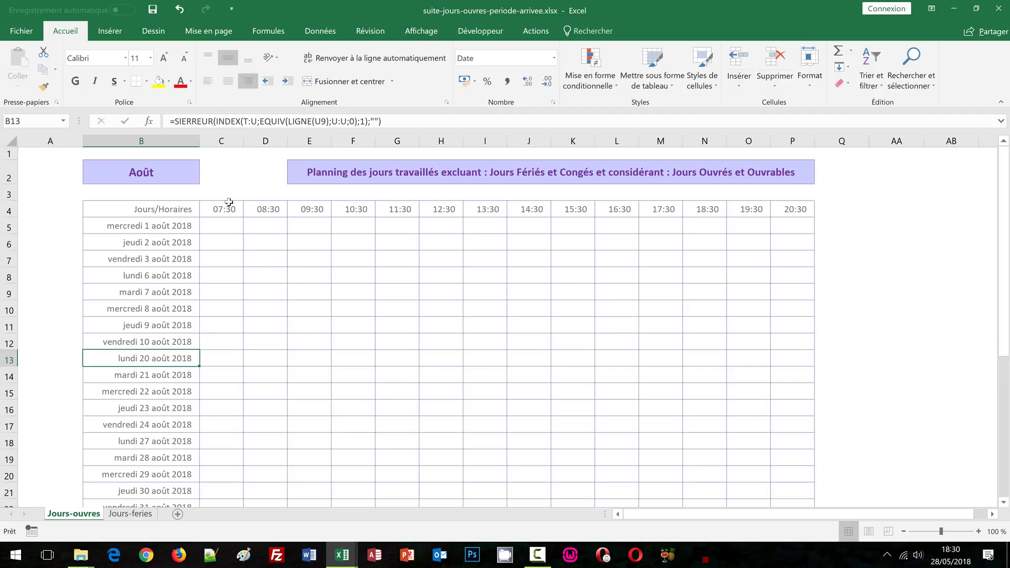
left_click(192, 177)
left_click(204, 179)
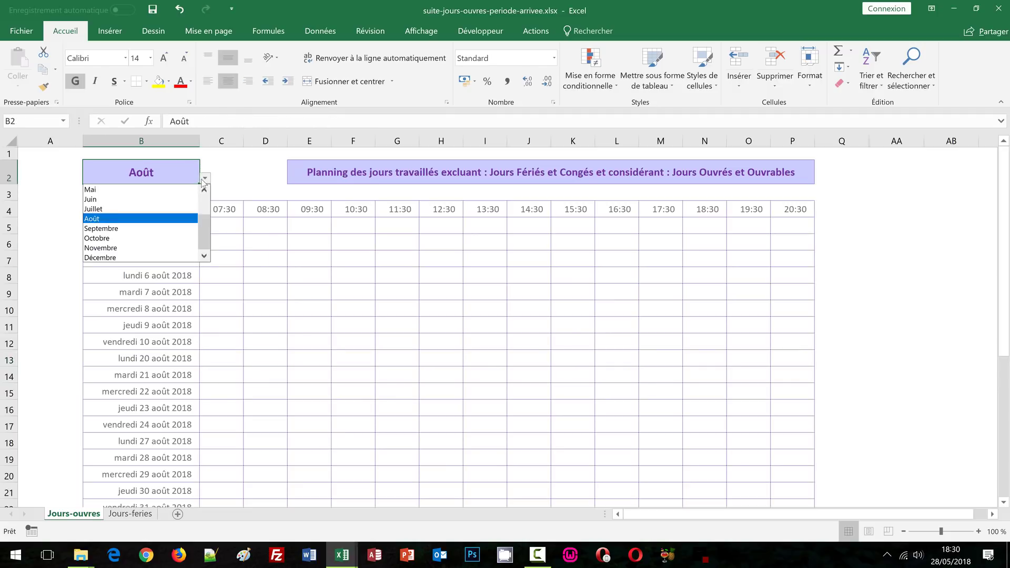
left_click(153, 190)
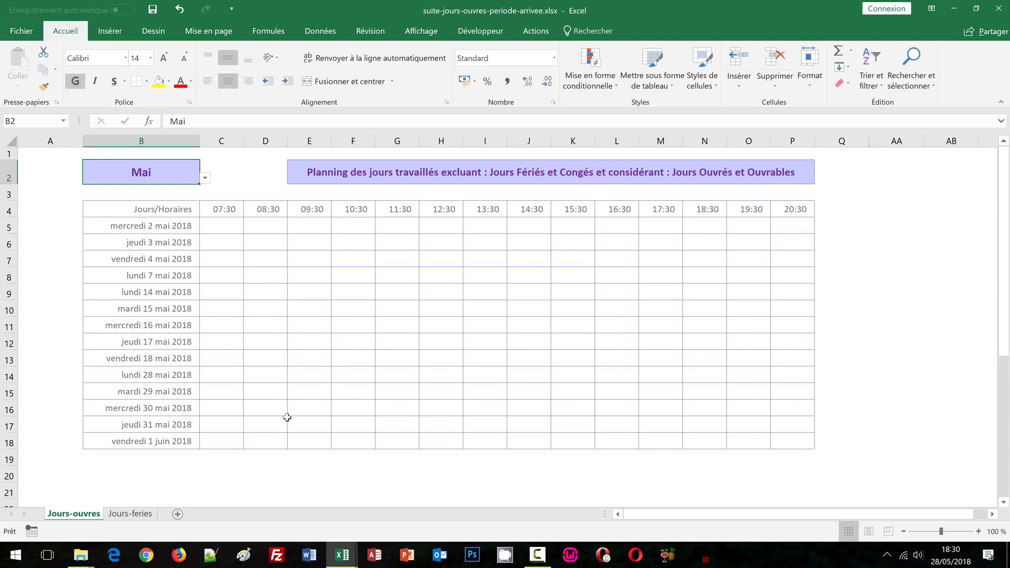
Check the May leave dates in the Congés column of the Jours-feries sheet, and return to Jours-ouvres.
left_click(132, 514)
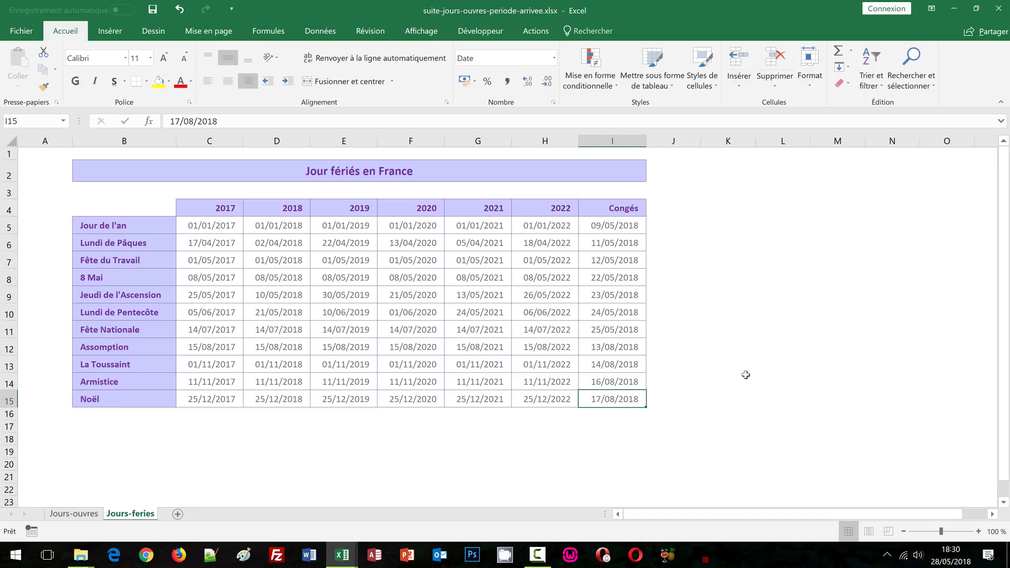
left_click(610, 227)
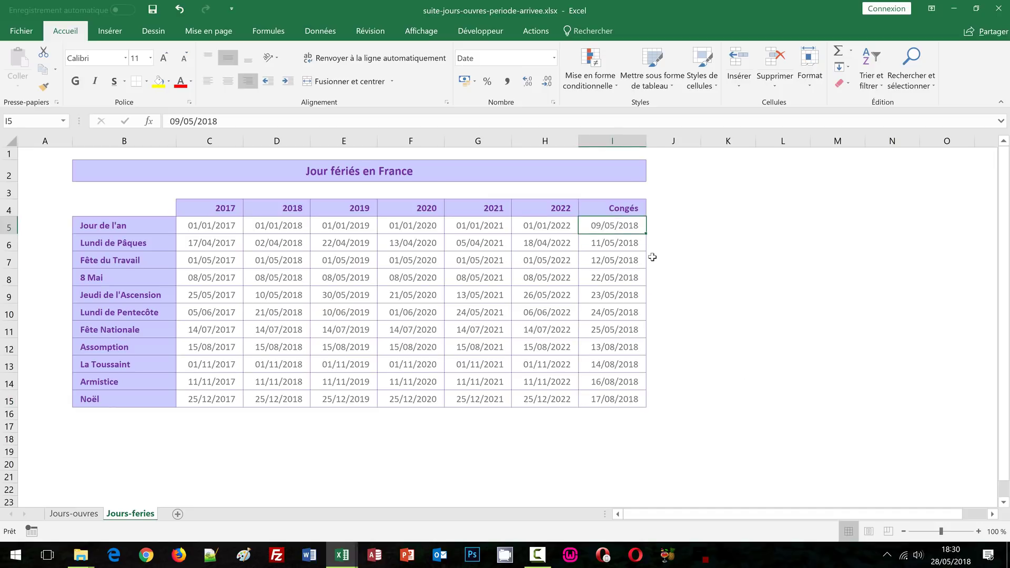
key("Down")
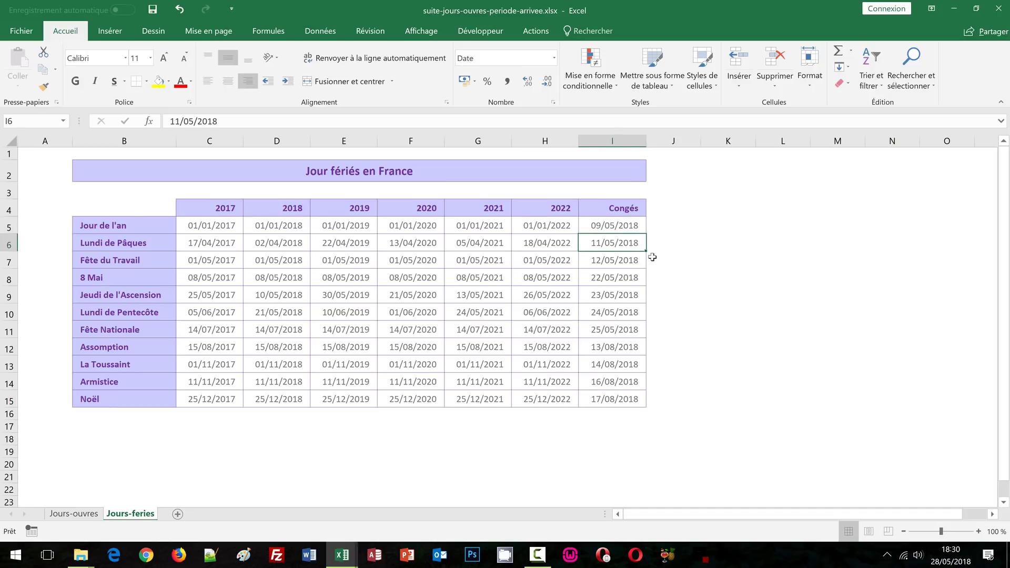
key("Down")
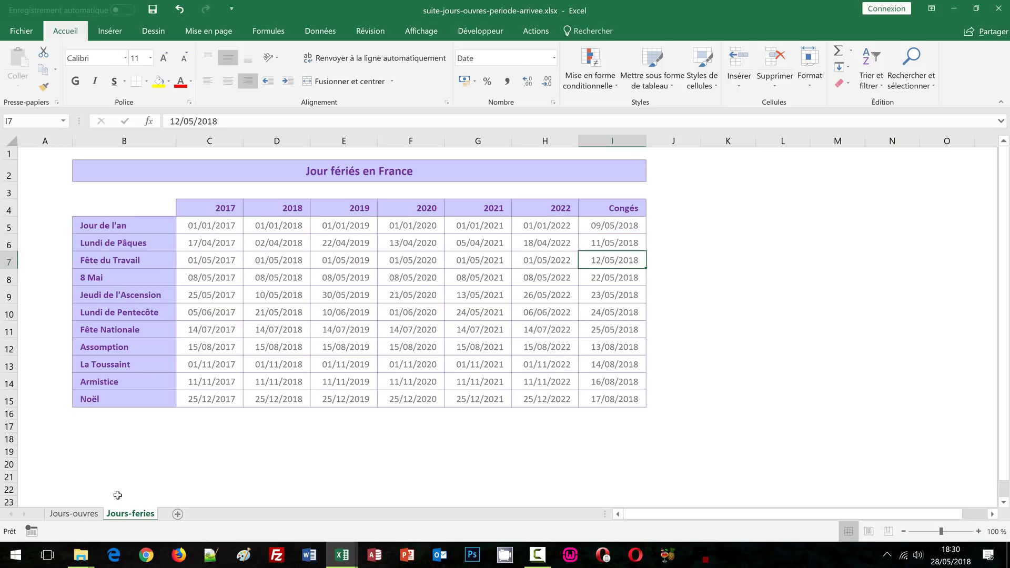
left_click(73, 514)
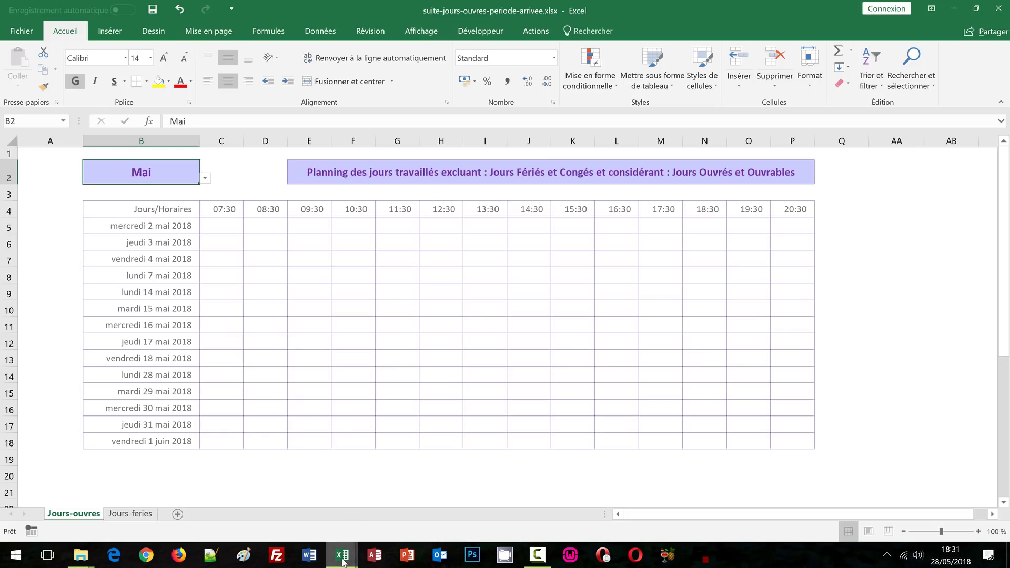
Switch to the suite-jours-ouvres-periode.xlsx workbook and select cell R3 on the Jours-ouvres sheet.
mouse_move(343, 561)
left_click(409, 498)
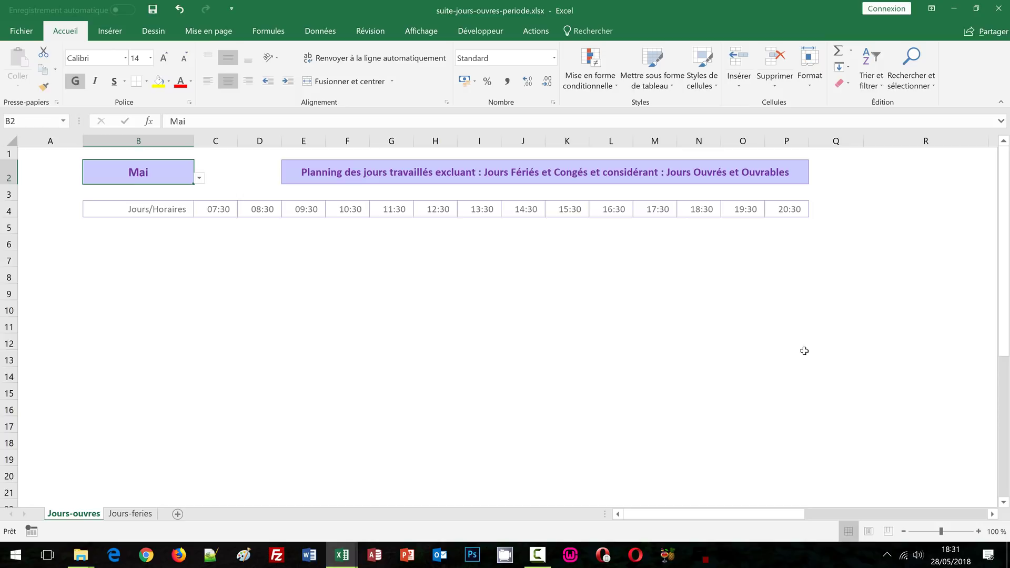
left_click(900, 197)
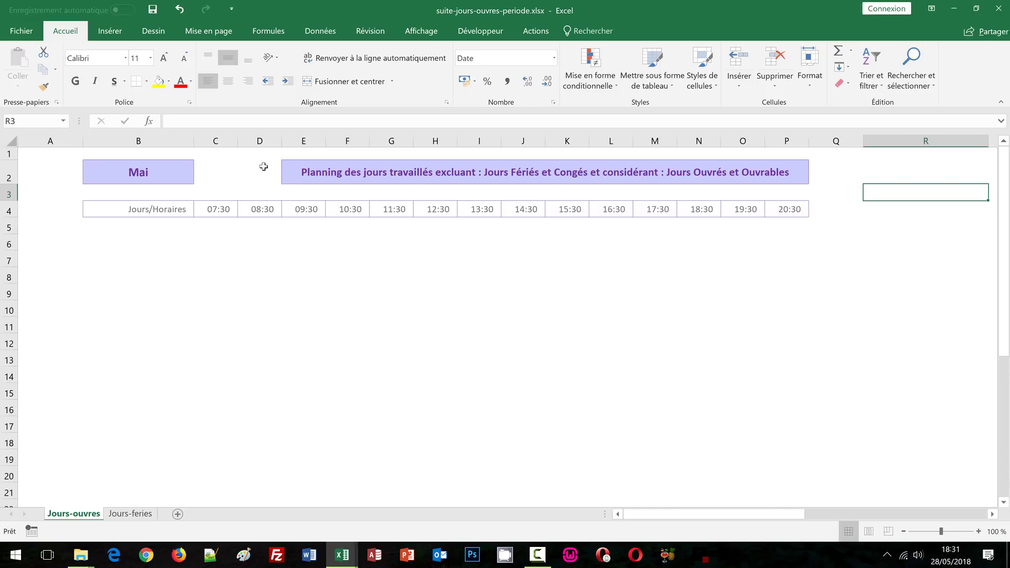
Review the month choices offered for cell B2 and the month-number table in columns Y and Z.
left_click(151, 171)
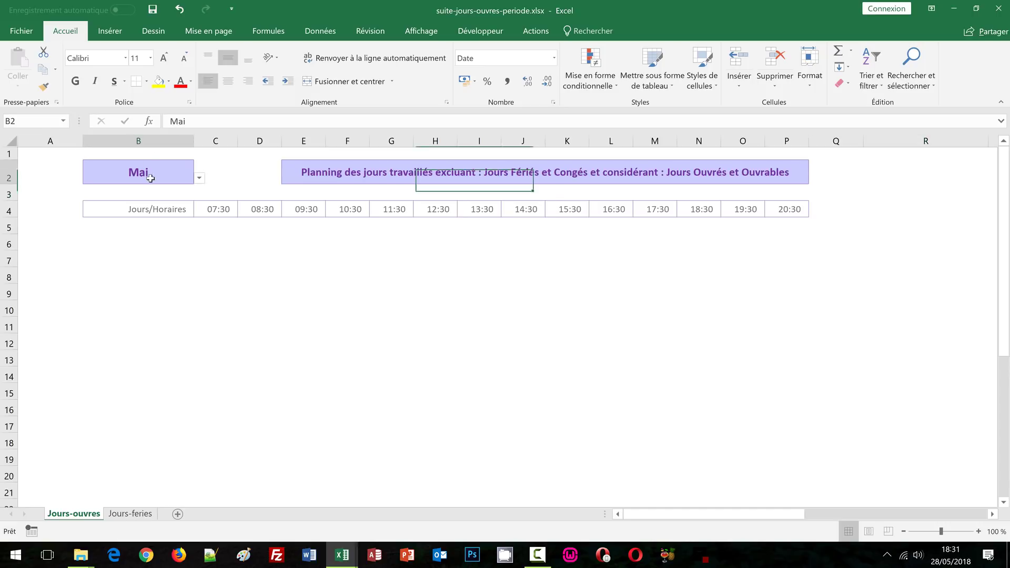
left_click(199, 179)
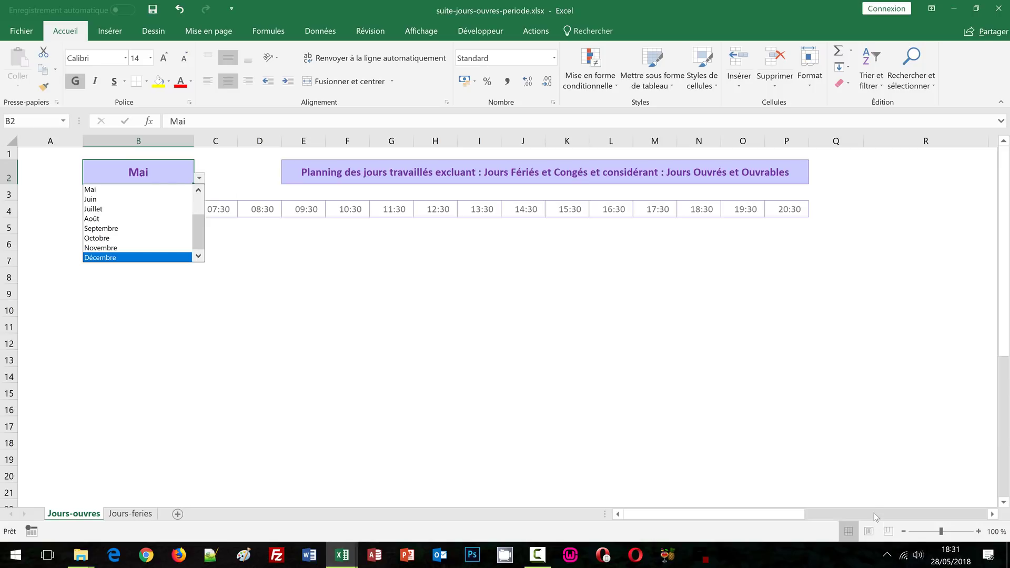
key("Escape")
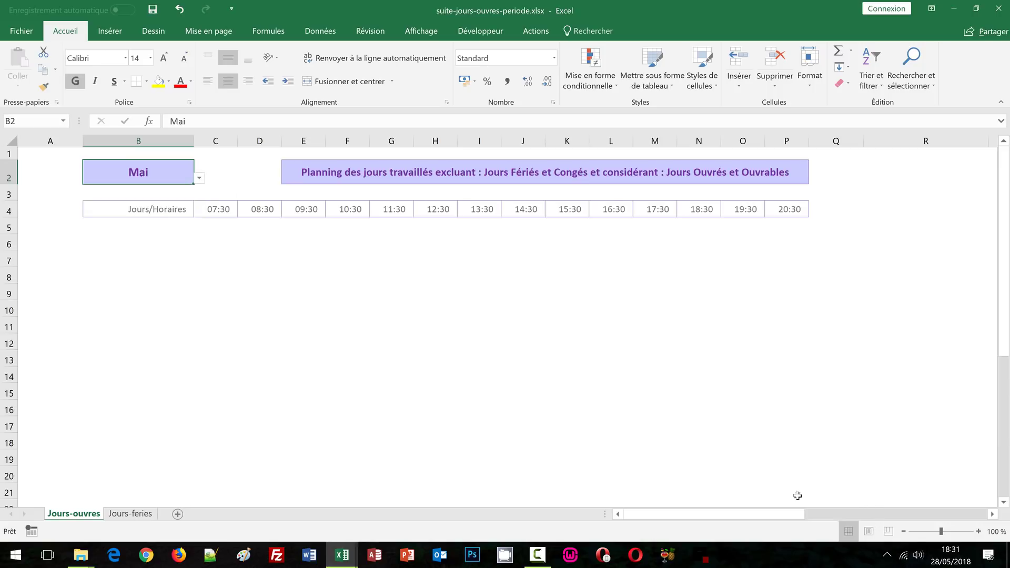
left_click(839, 514)
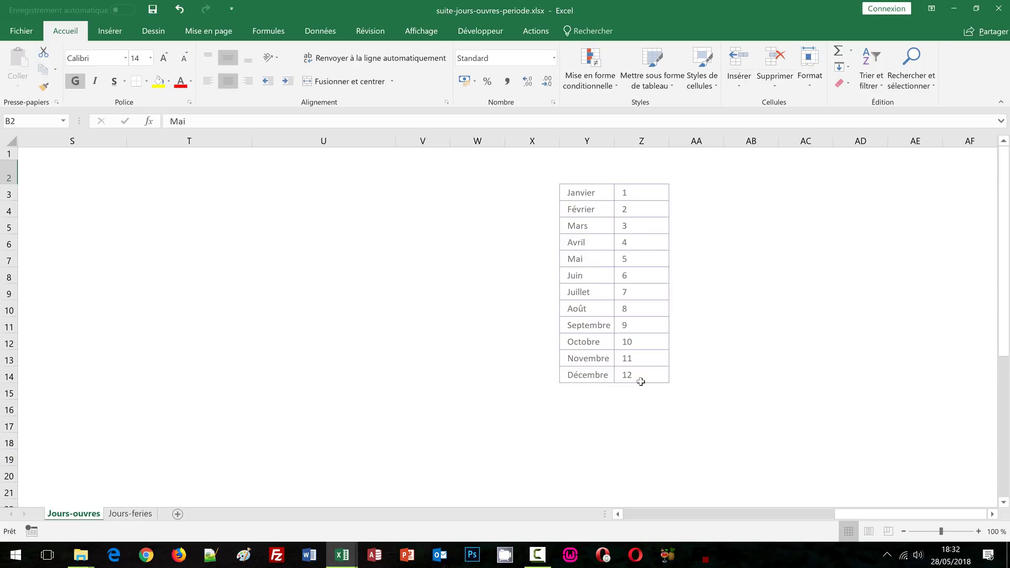
key("ctrl+Home")
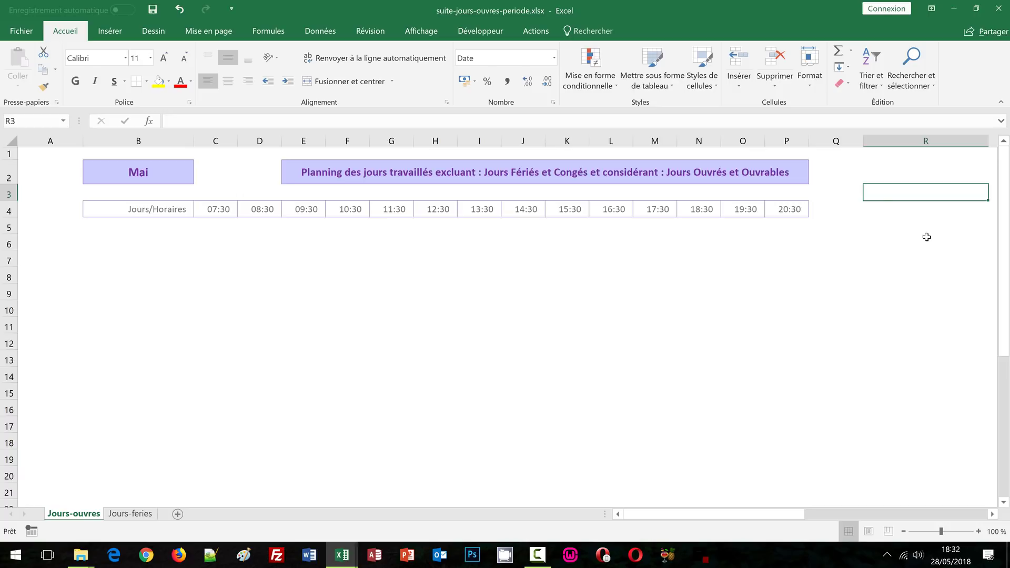
Begin a DATE formula in cell R3 with 2018 as the year argument.
type("=")
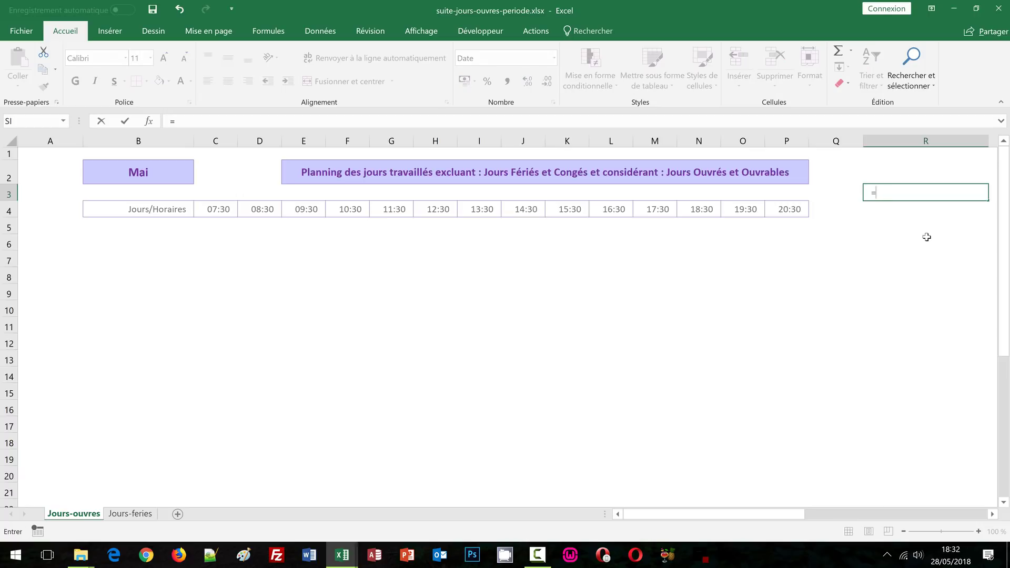
type("date")
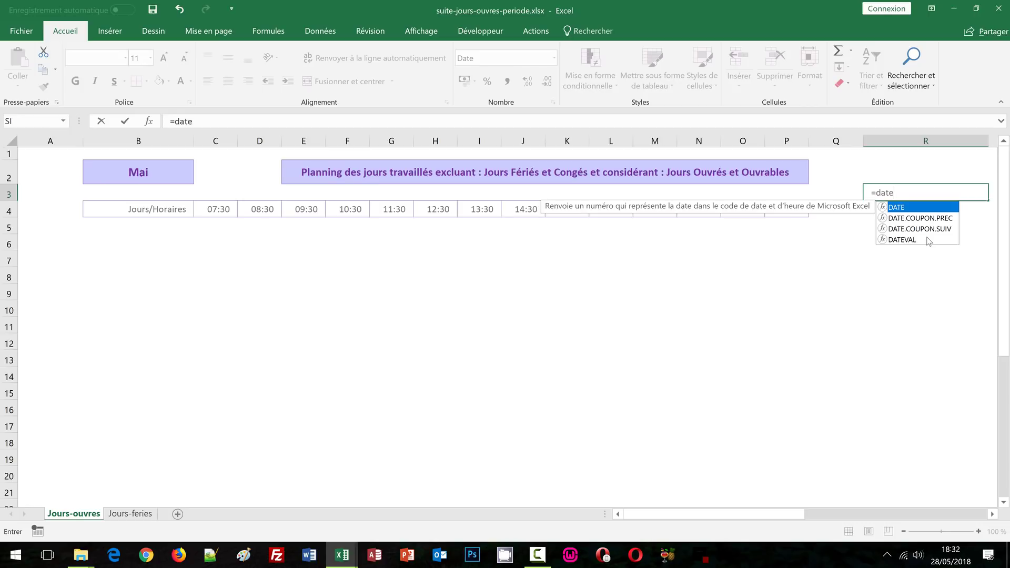
type("(")
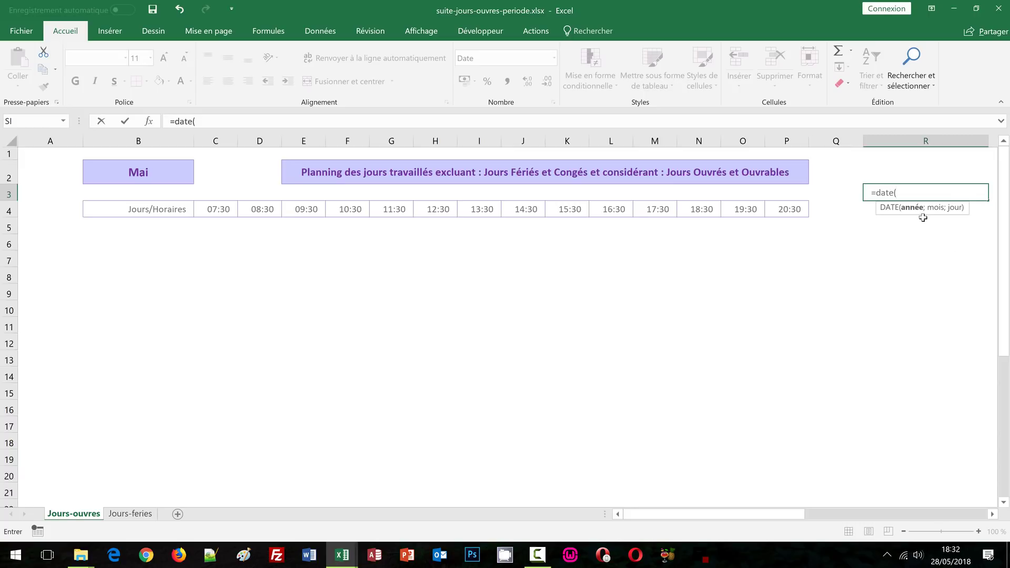
type("2018")
type(";")
Add a RECHERCHEV as the DATE month argument, looking up B2 in Y3:Z14, returning column 2 with exact match FAUX.
type("reche")
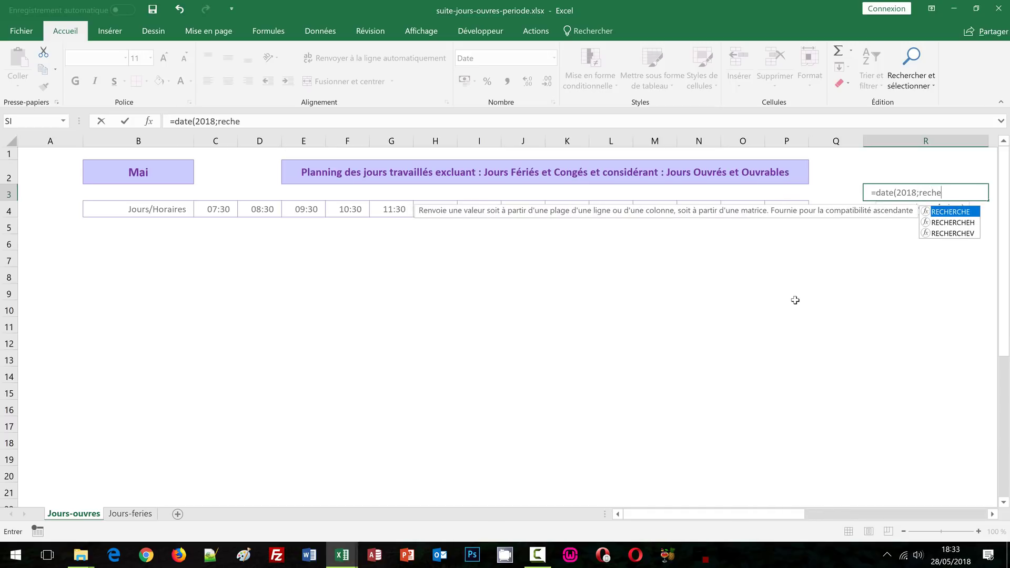
type("rchev")
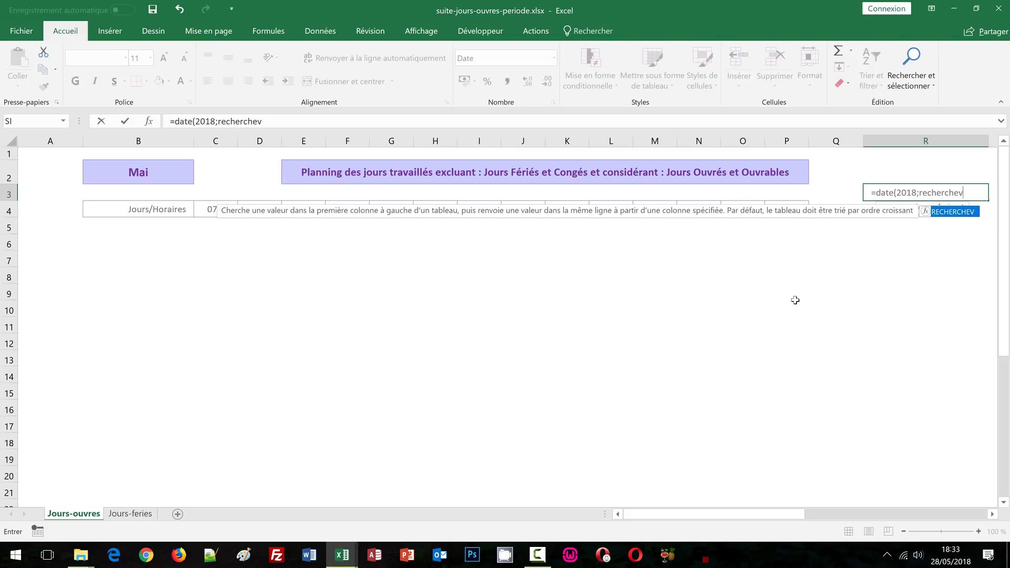
type("(")
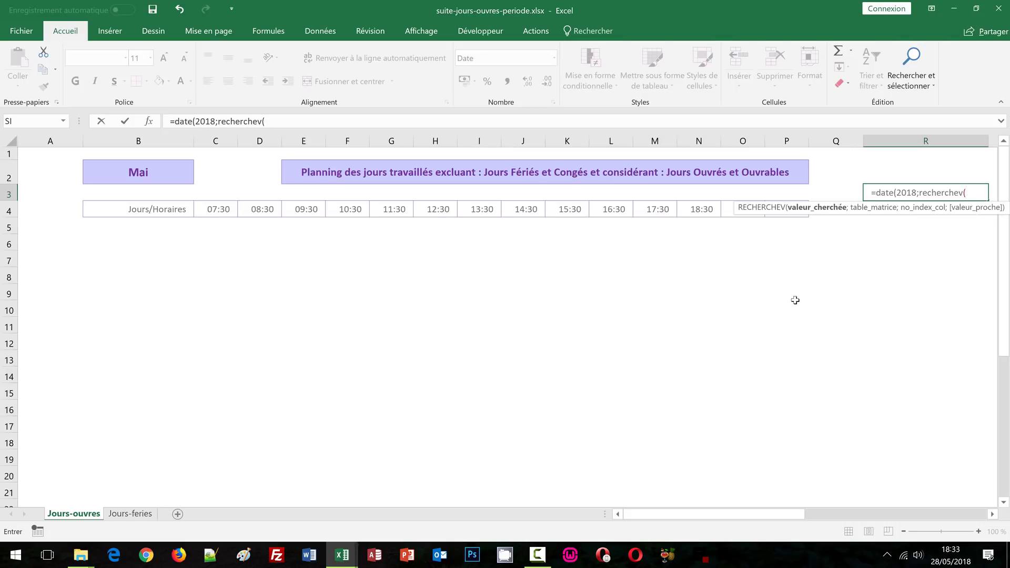
left_click(107, 175)
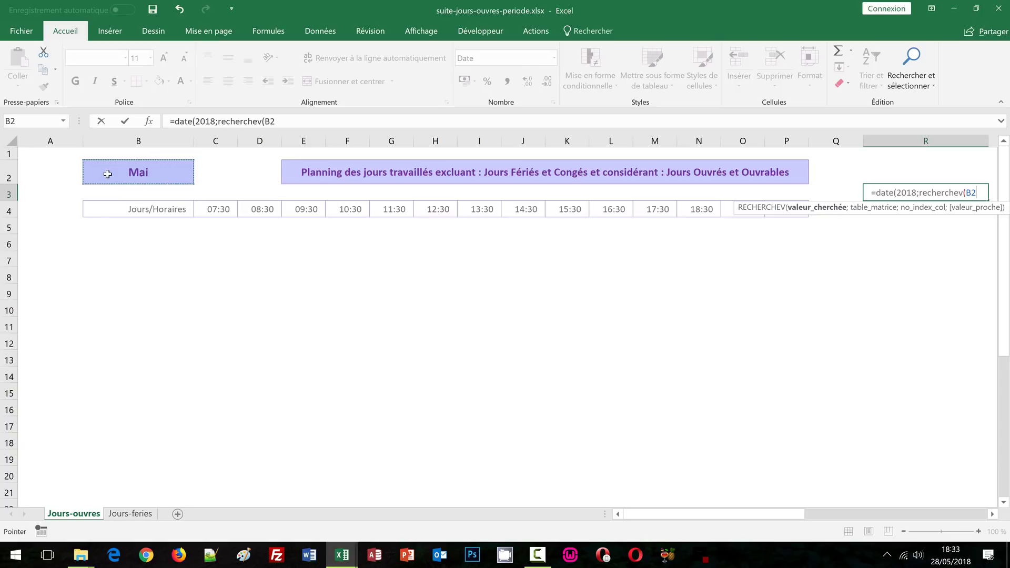
type(";")
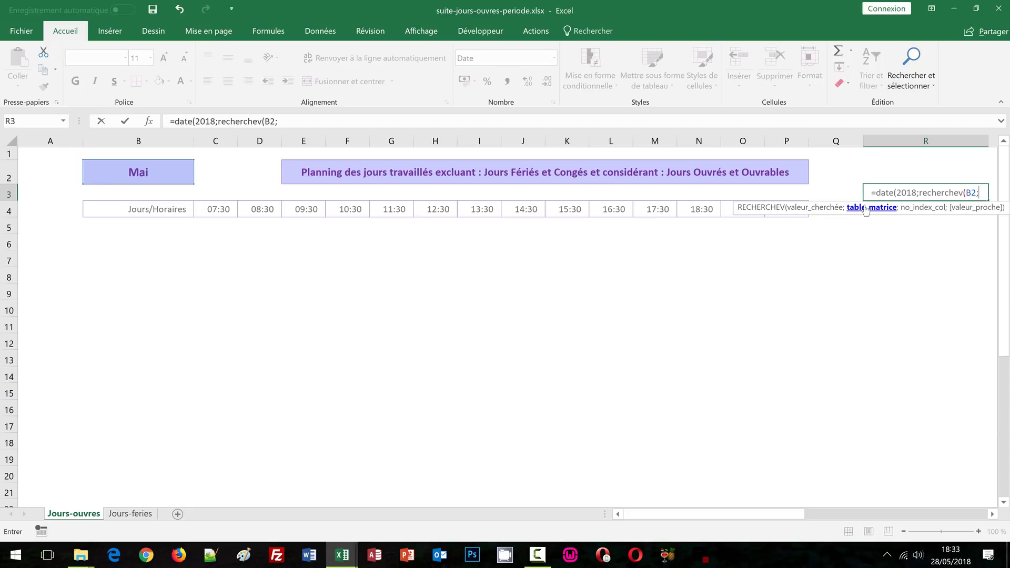
left_click(860, 514)
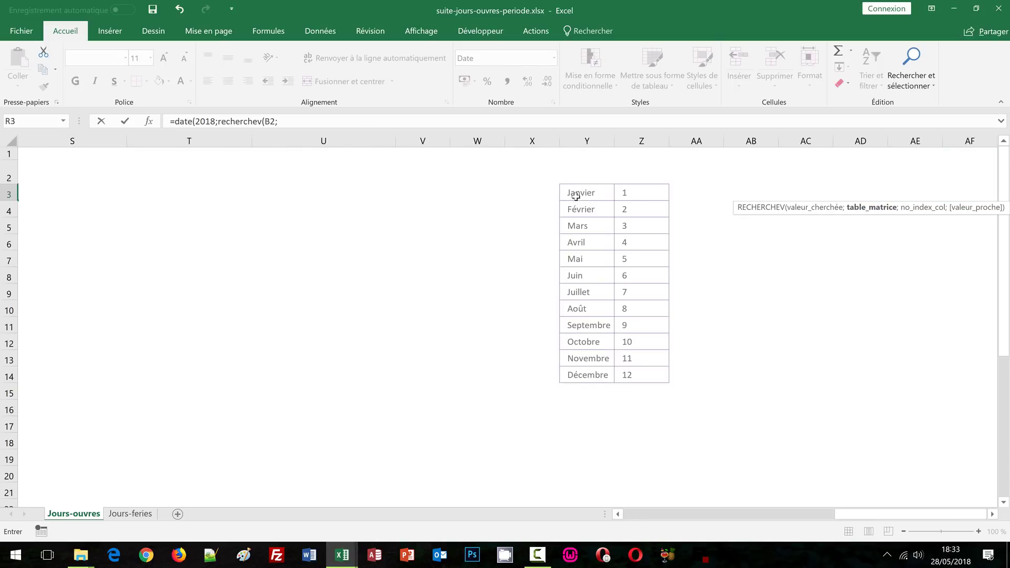
left_click_drag(575, 193, 645, 374)
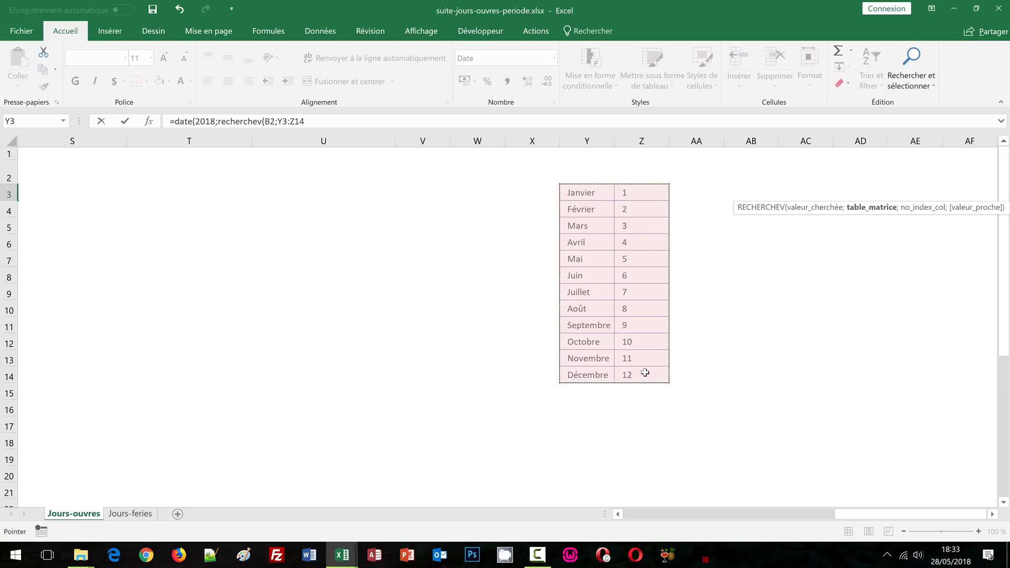
type(";")
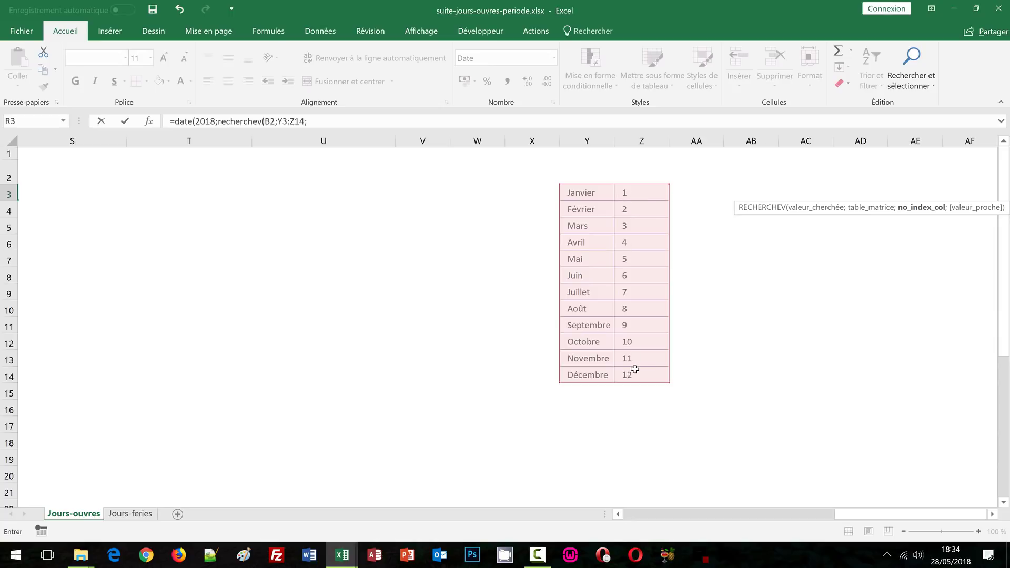
type("2;")
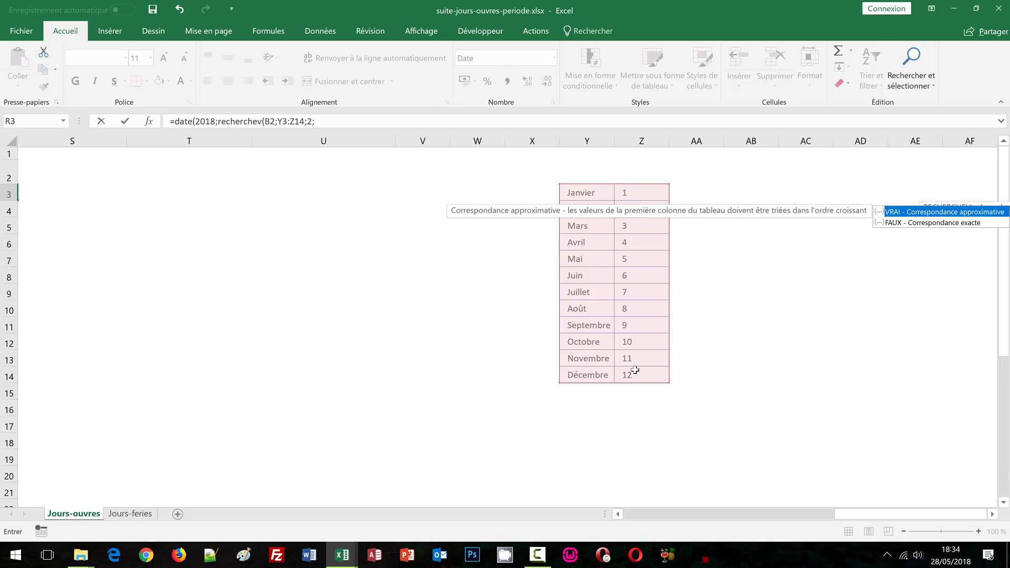
type("faux")
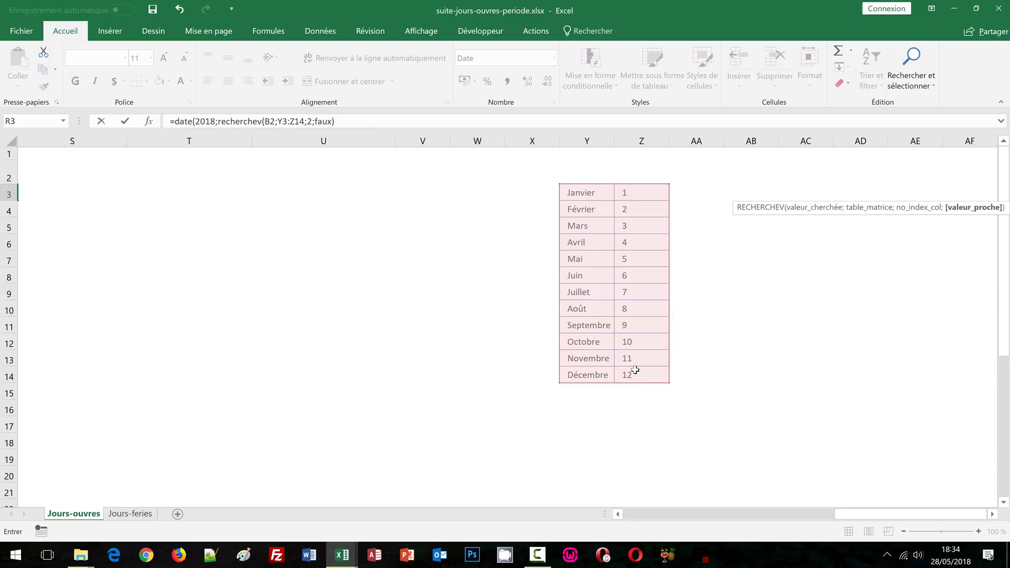
type(")")
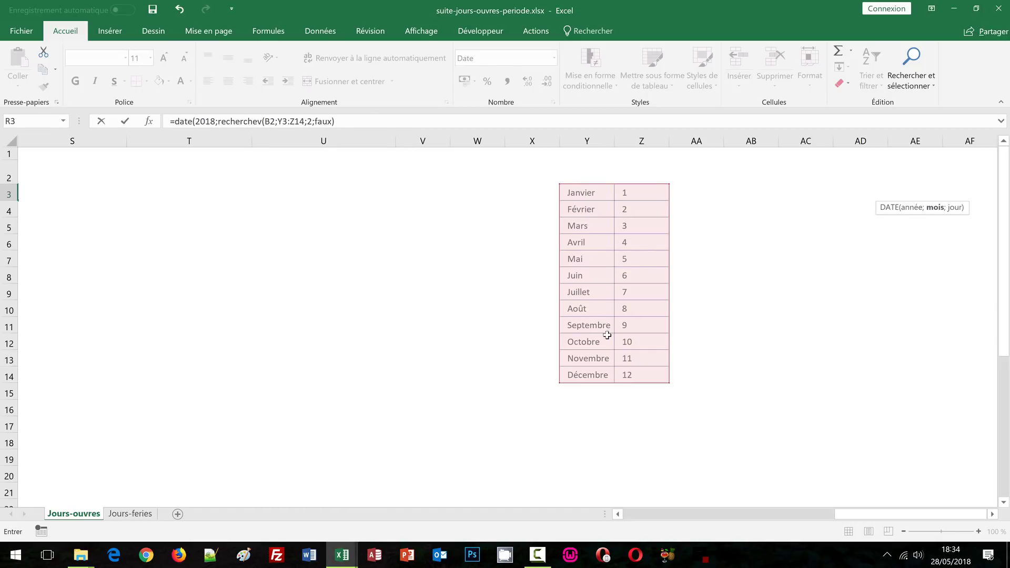
Complete the DATE formula in R3 with 1 as the day argument and subtract 1 from the date.
left_click(366, 121)
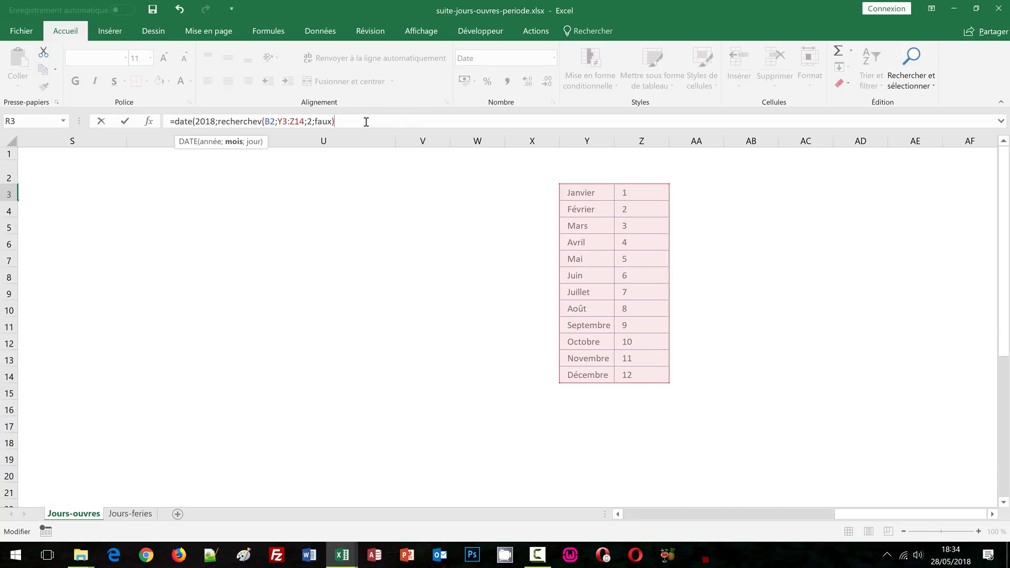
type(";")
type("1)")
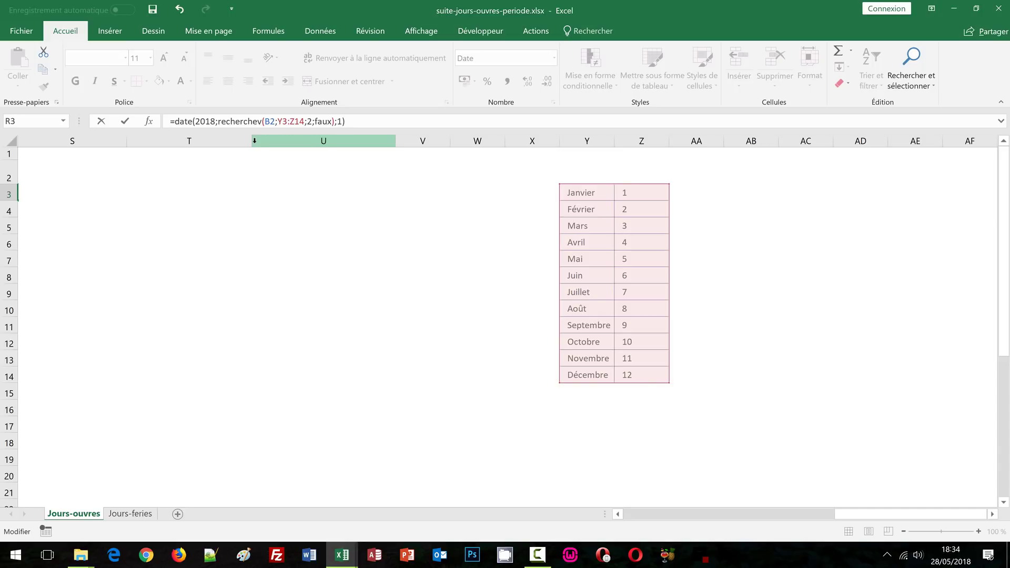
type("-1")
key("ctrl+Return")
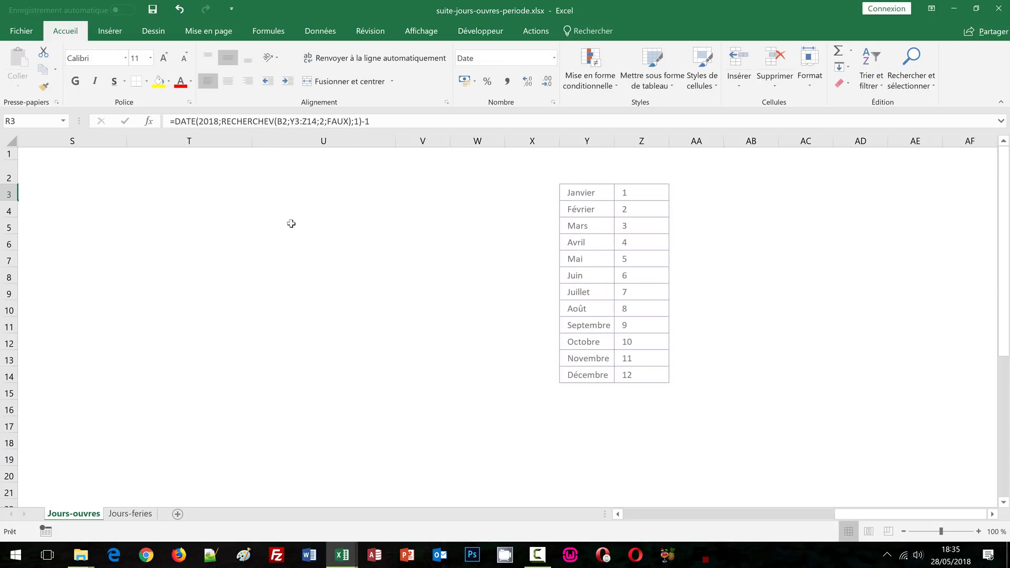
Enter =R3+1 in cell R4 and fill the formula down column R through the end of the month.
left_click(651, 515)
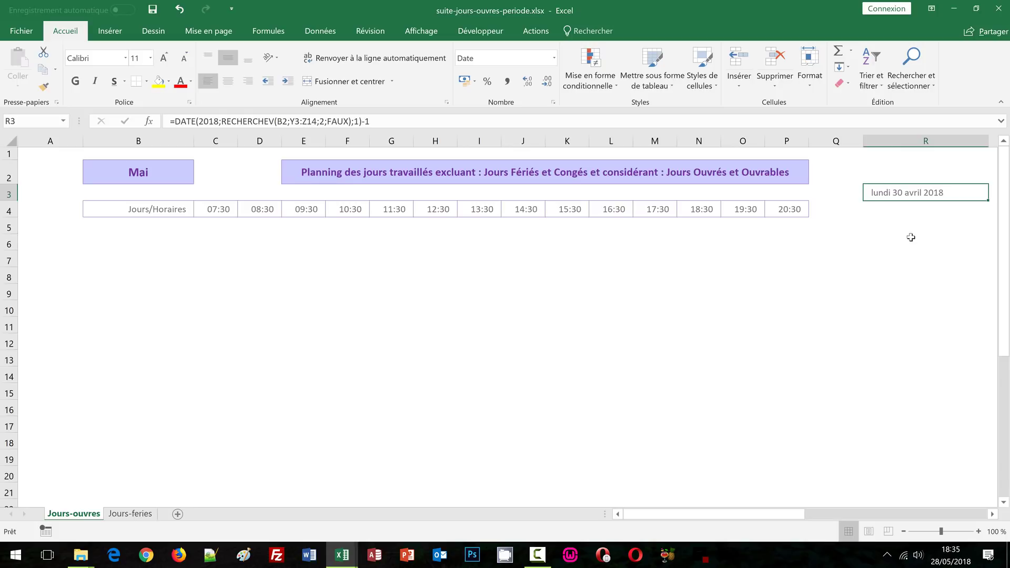
left_click(883, 210)
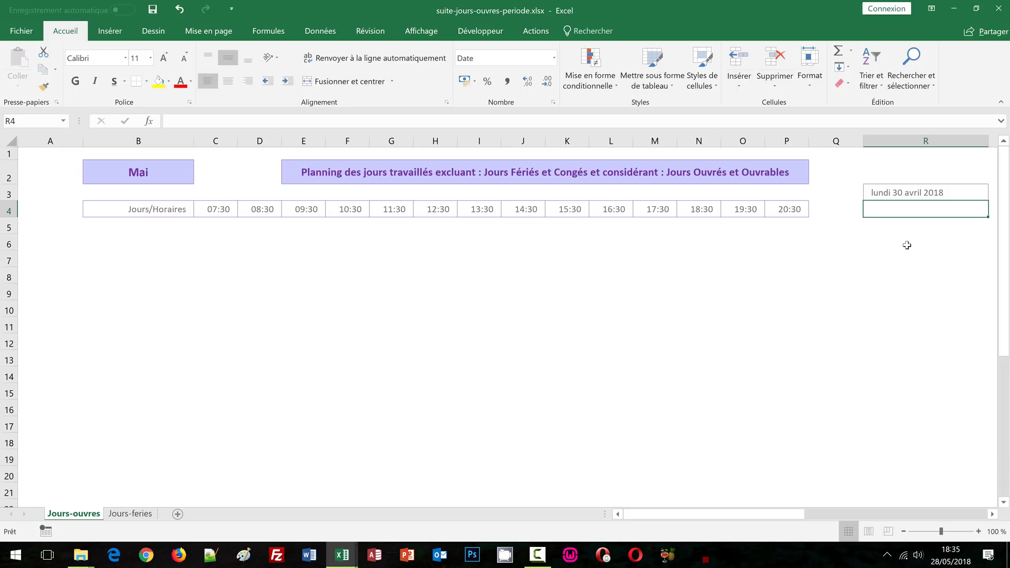
type("=")
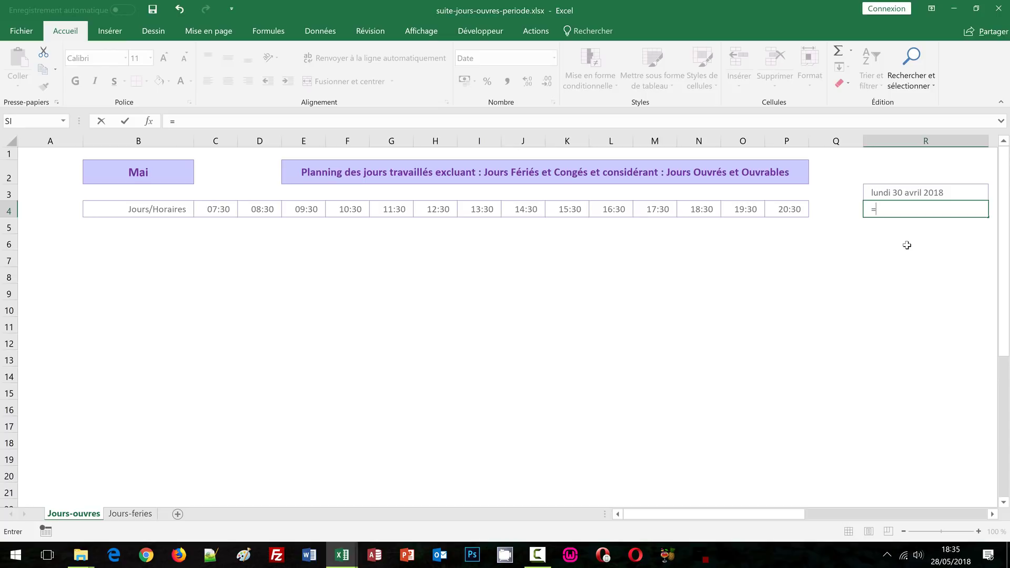
left_click(899, 193)
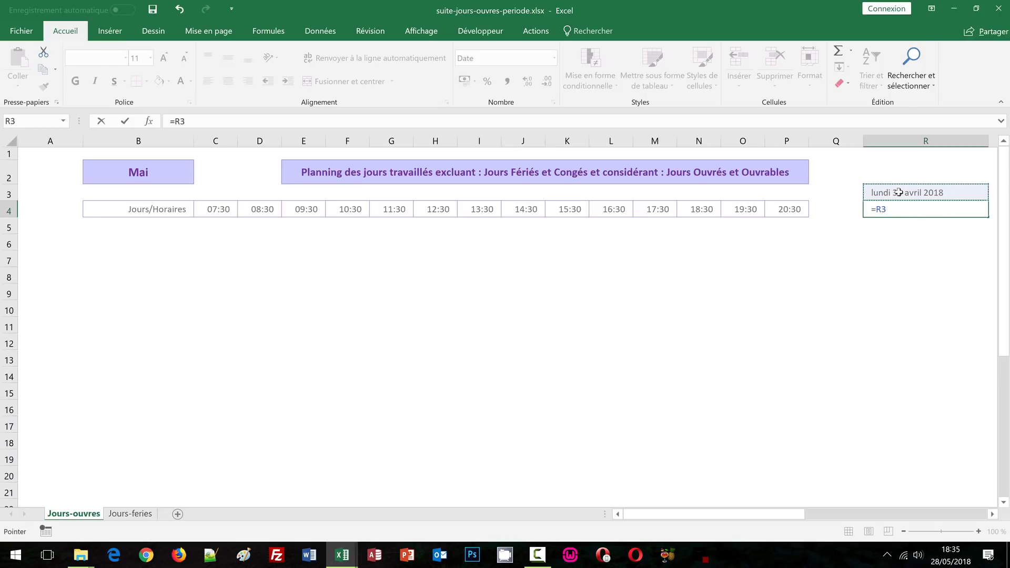
type("+1")
key("ctrl+Return")
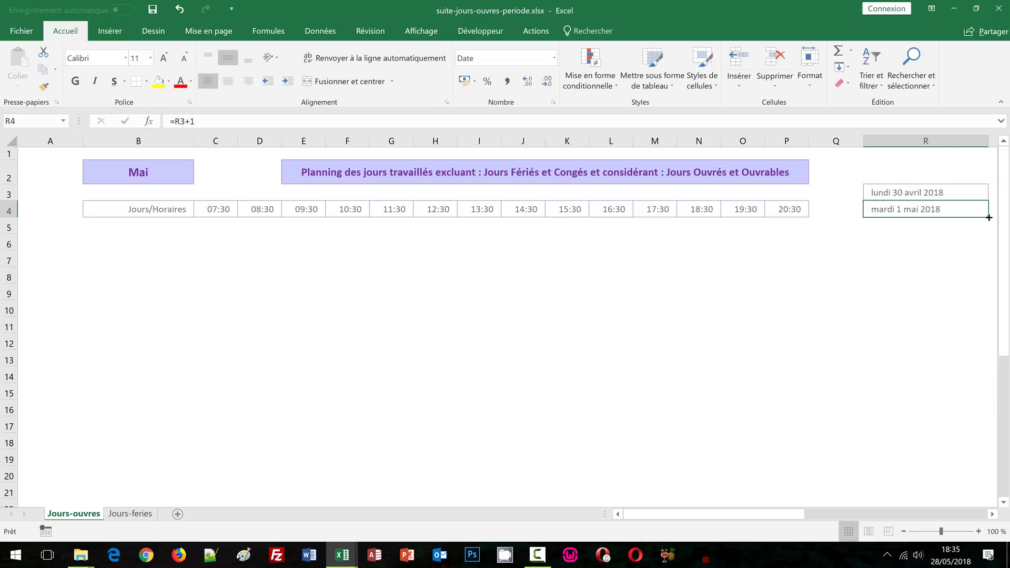
left_click_drag(989, 217, 973, 513)
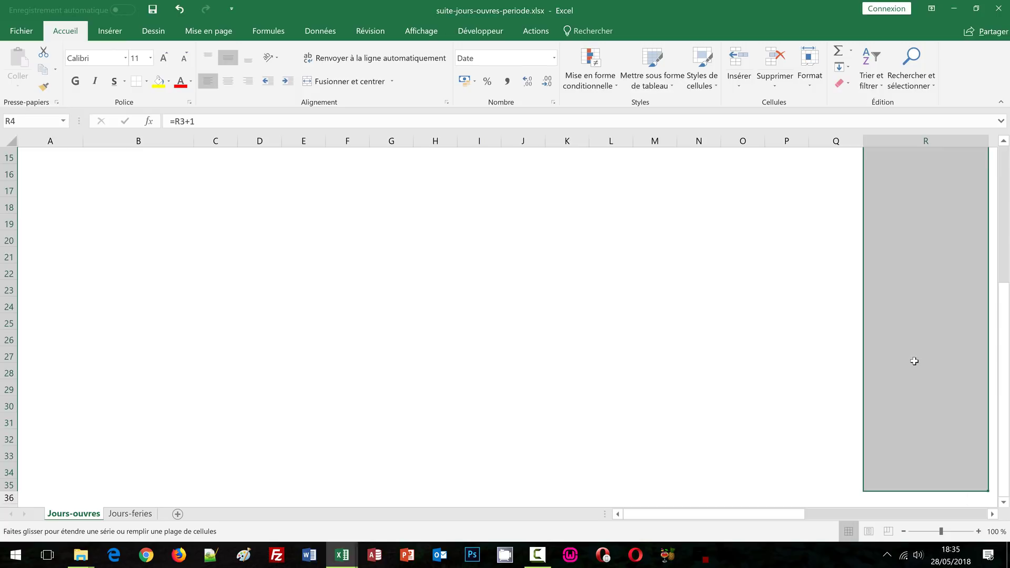
key("ctrl+Home")
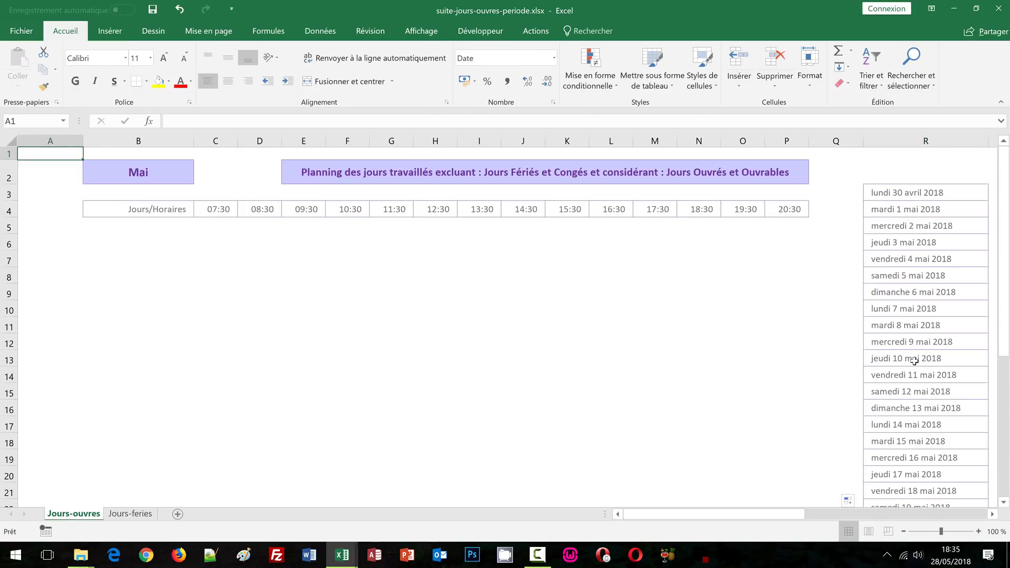
Check the first weekend dates in R8:R9 of the date list, and select cell S3.
left_click(860, 512)
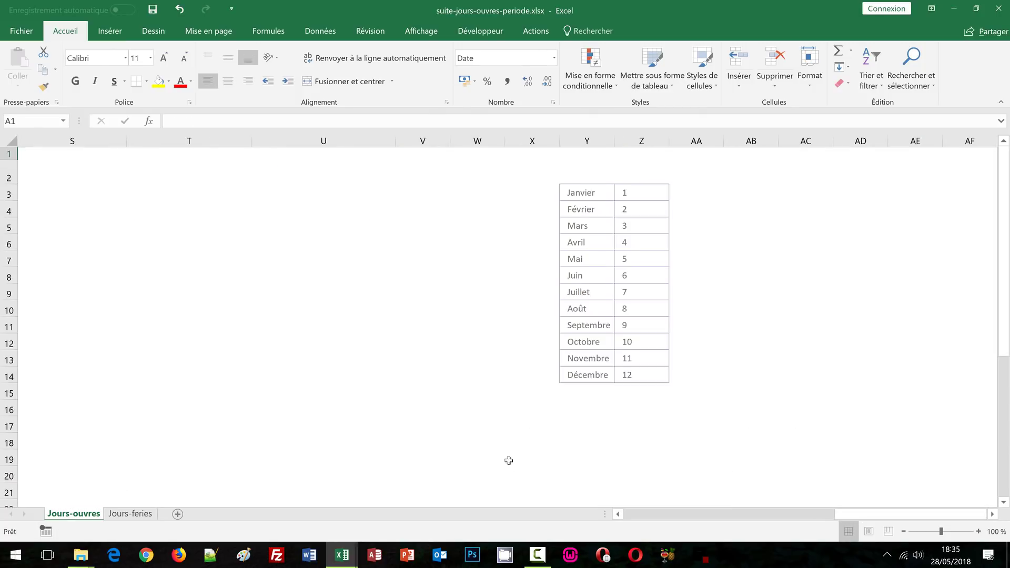
left_click(618, 514)
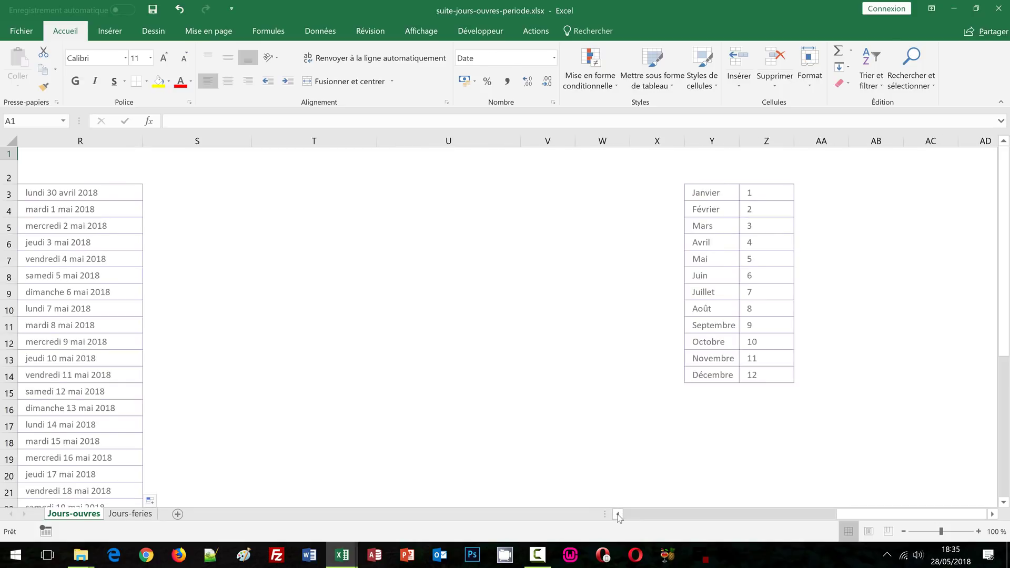
left_click(618, 514)
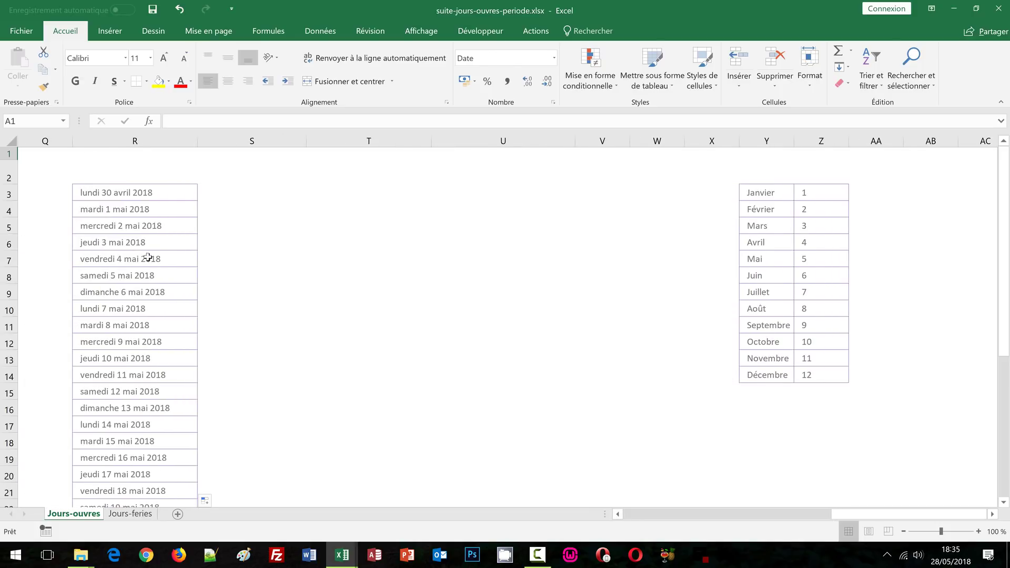
left_click_drag(142, 276, 147, 292)
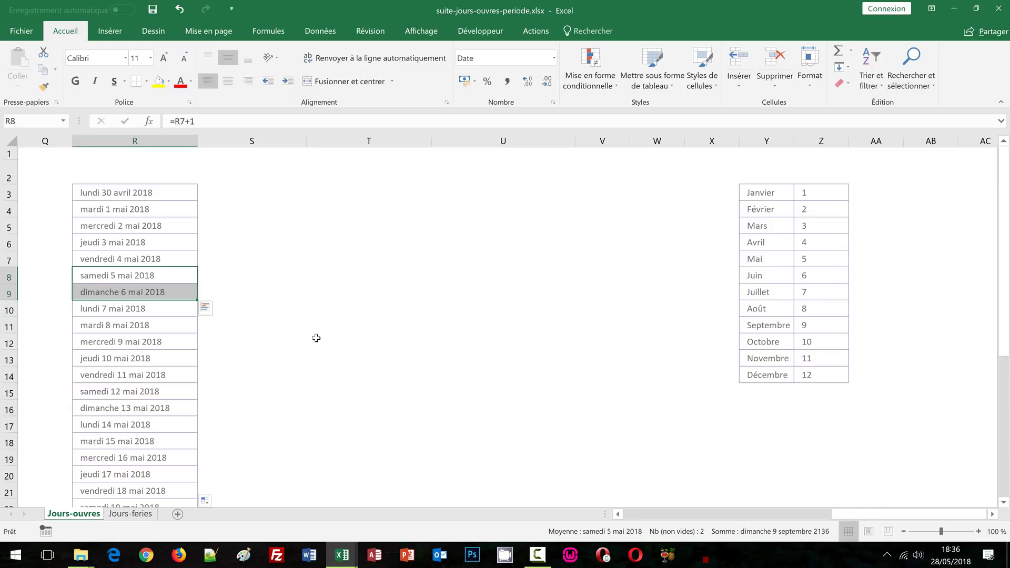
left_click(229, 192)
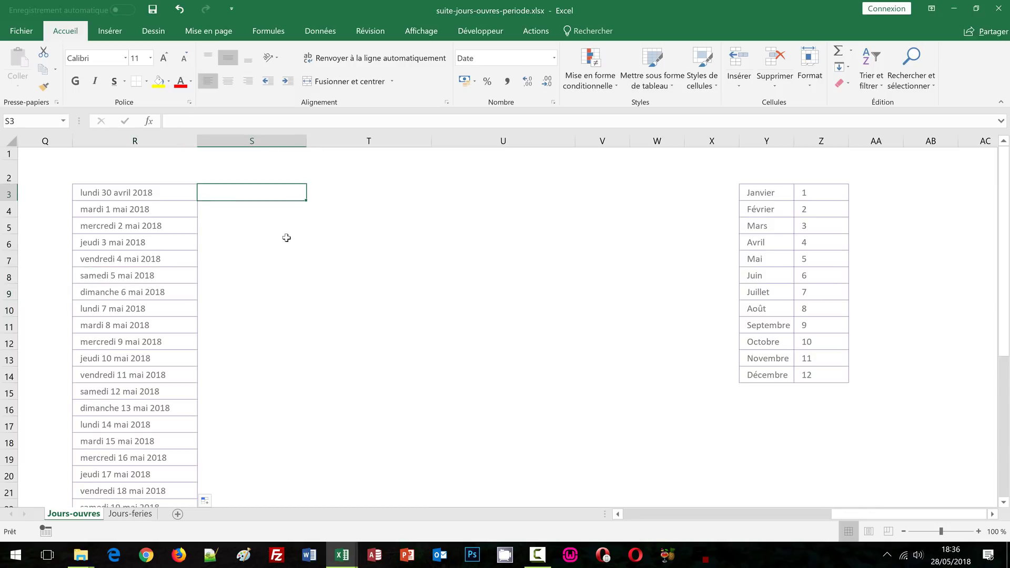
Change the planning month in cell B2 to Juin.
left_click(685, 509)
left_click(183, 178)
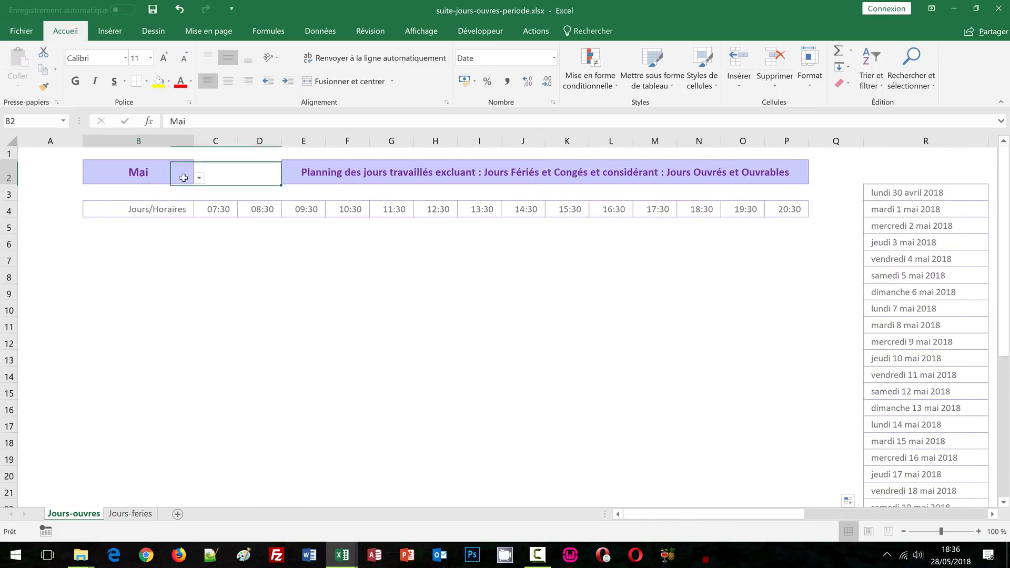
left_click(199, 178)
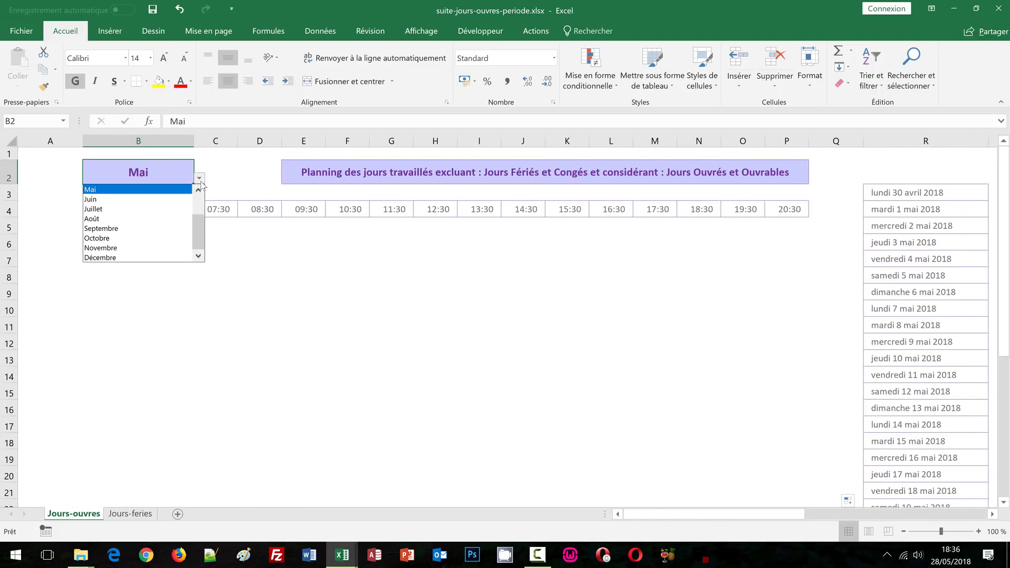
left_click(143, 200)
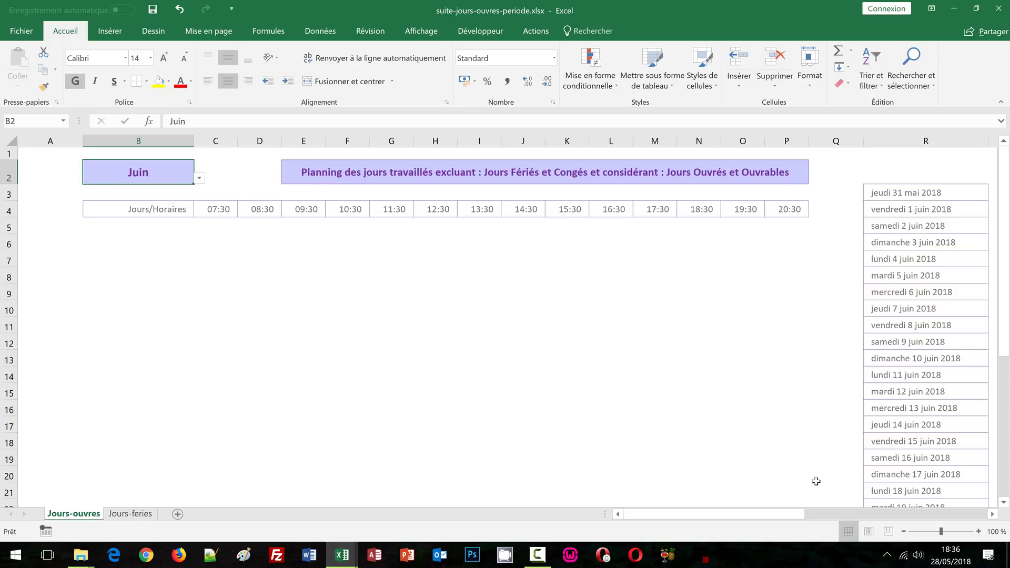
Start a SERIE.JOUR.OUVRE.INTL formula in cell S3 with R3 as the start date.
left_click(823, 514)
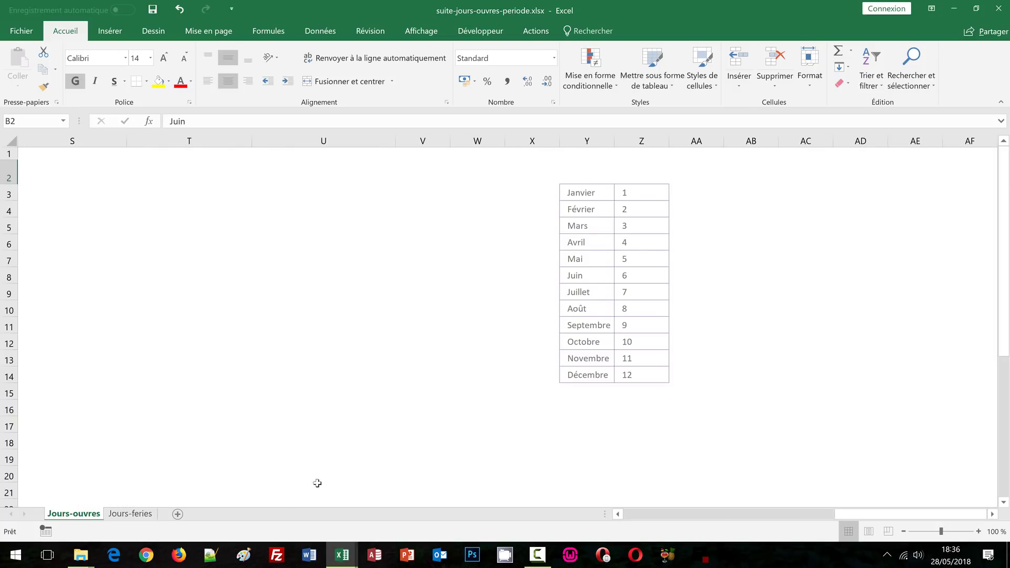
left_click(618, 515)
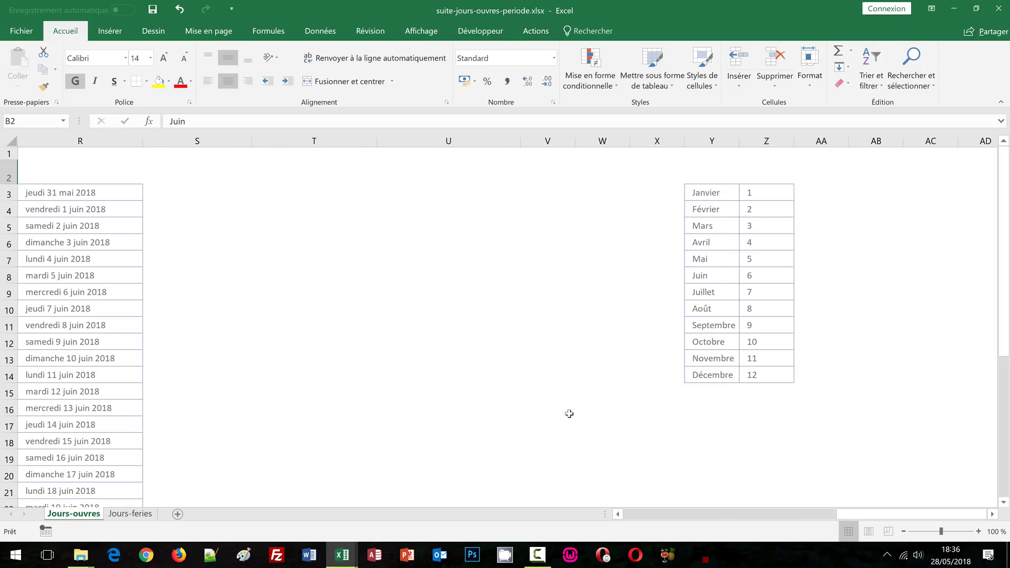
left_click(618, 515)
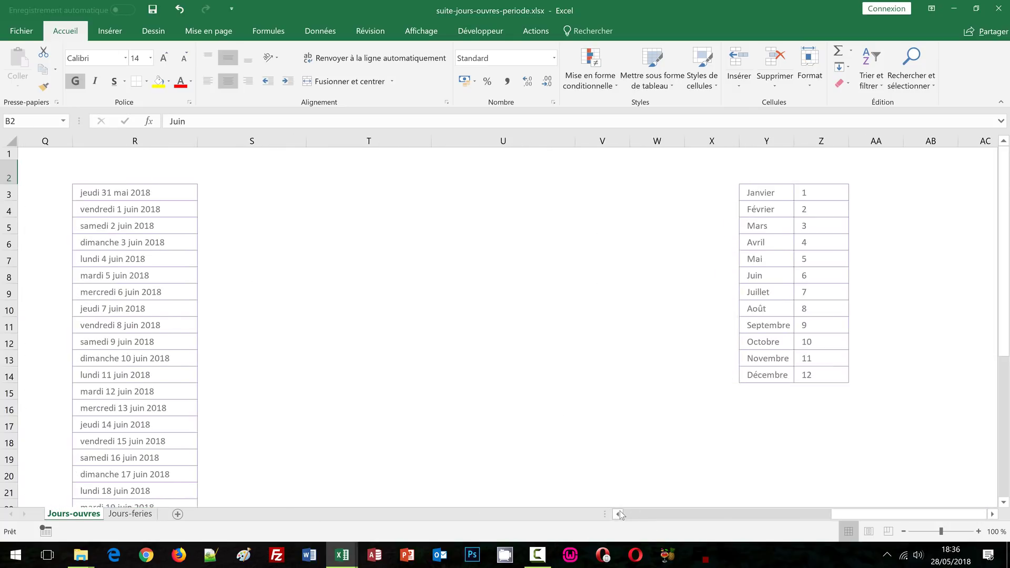
left_click(618, 515)
left_click(282, 195)
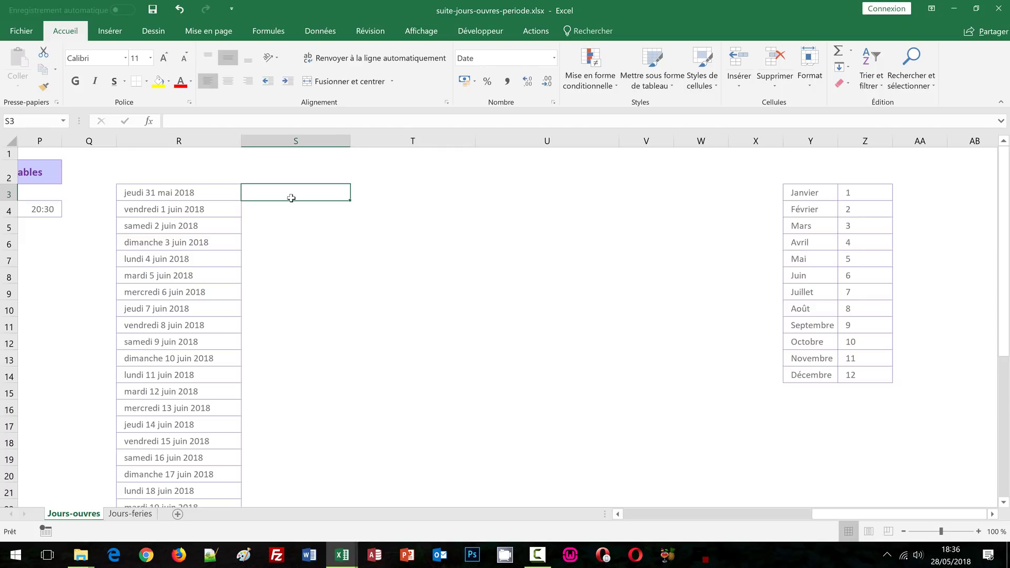
type("=")
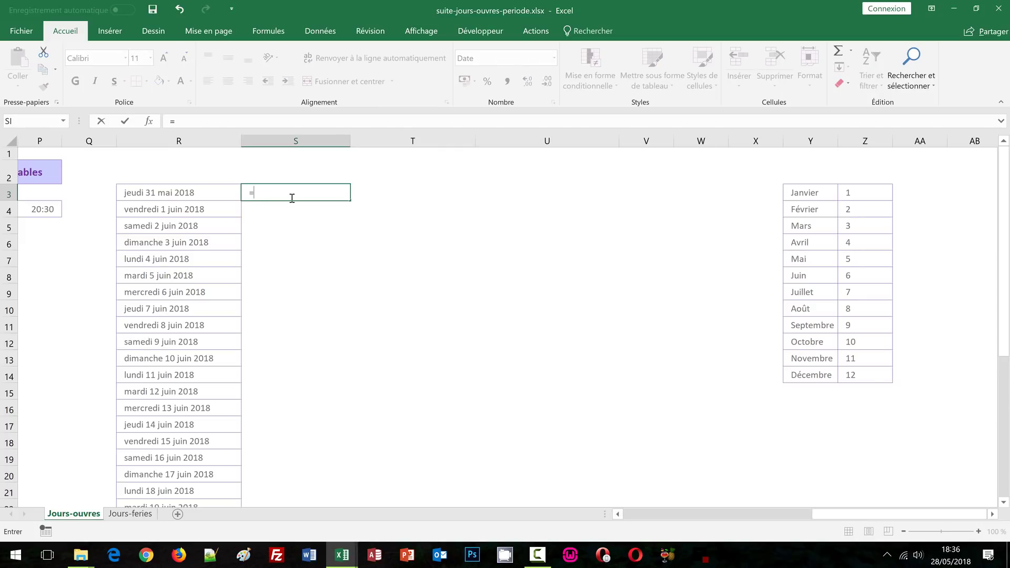
type("serie")
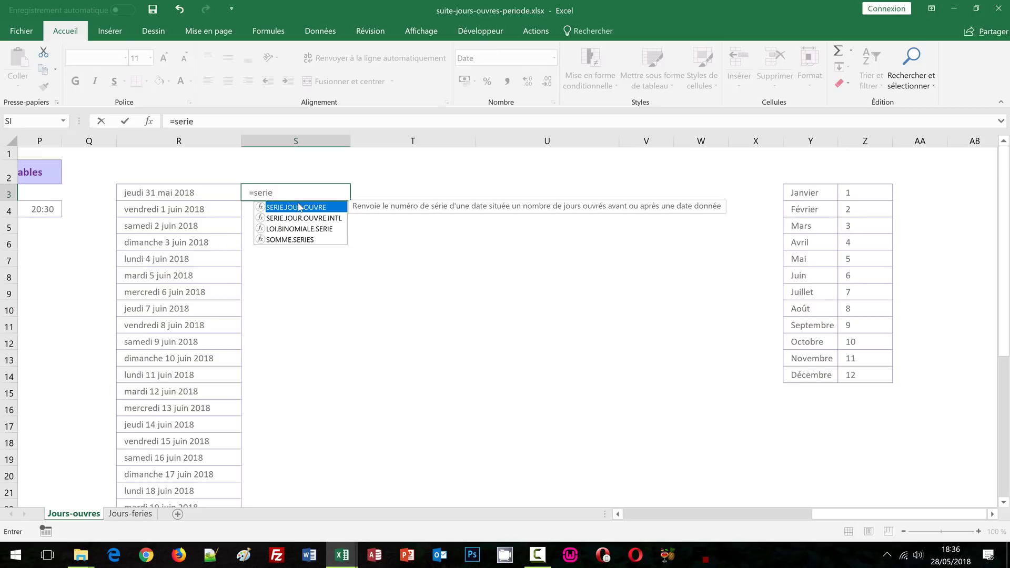
double_click(323, 220)
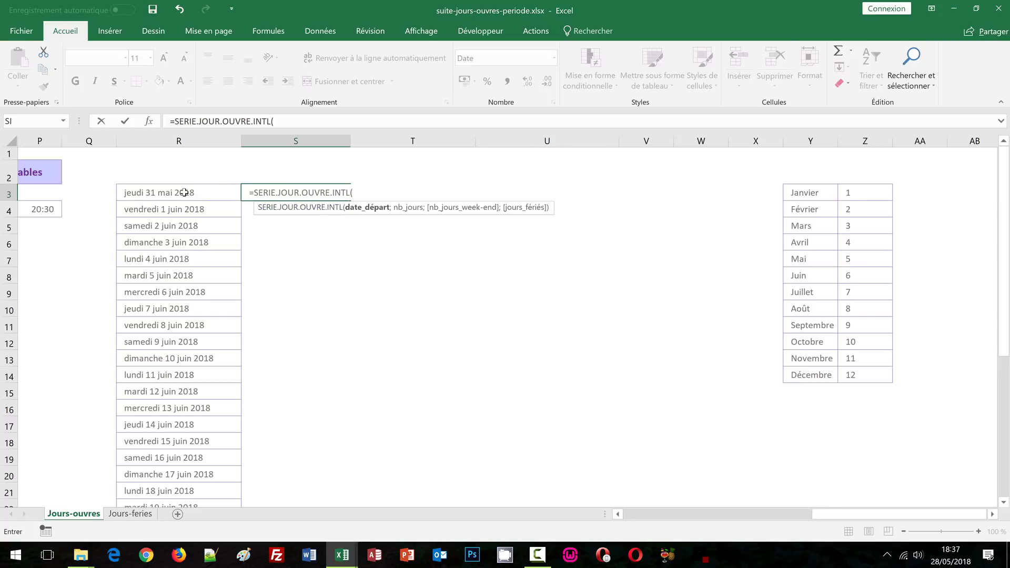
left_click(185, 193)
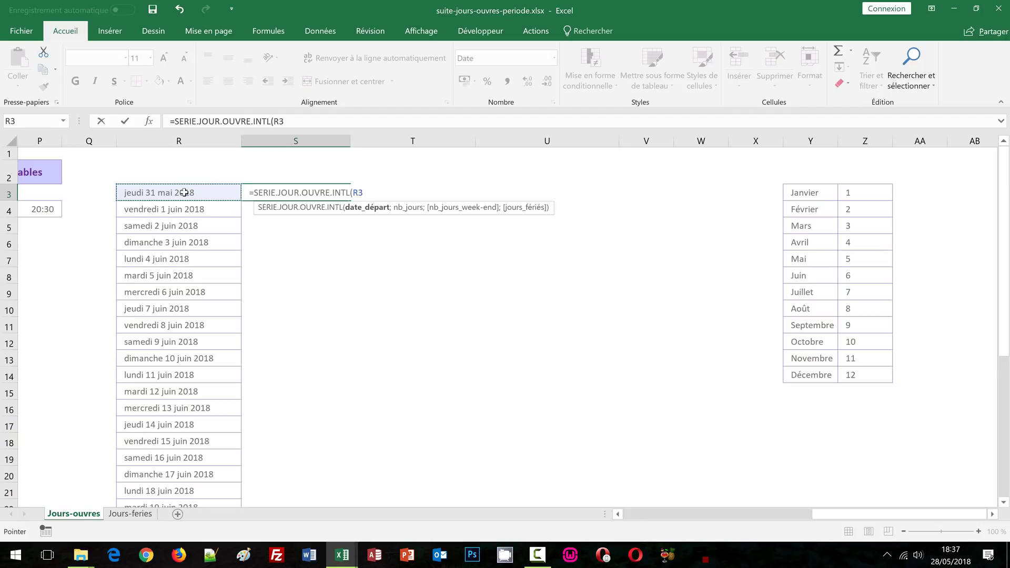
Set the number of days to 1 and the weekend argument to 1 (Samedi, dimanche) in the S3 formula.
type(";1")
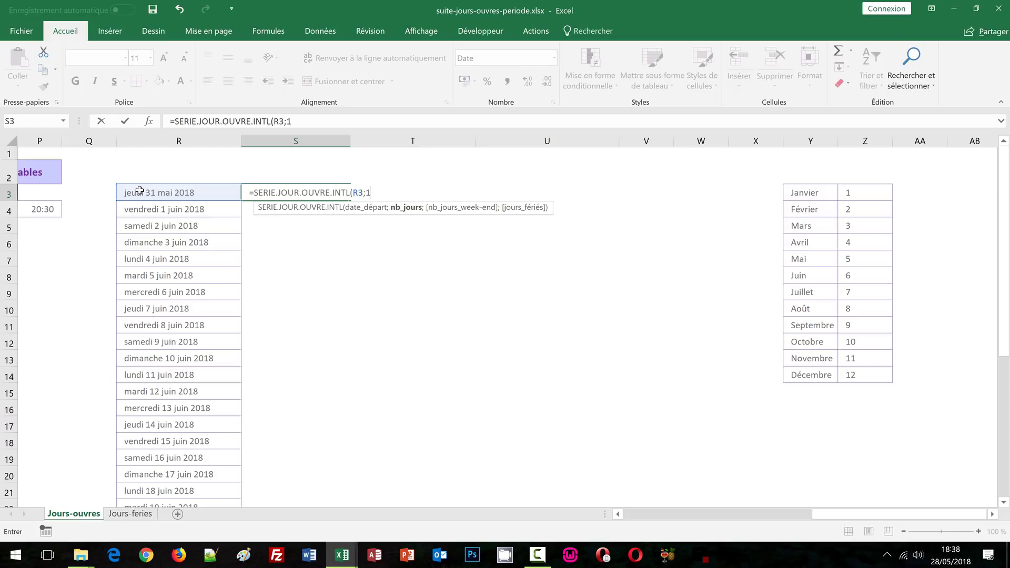
type(";")
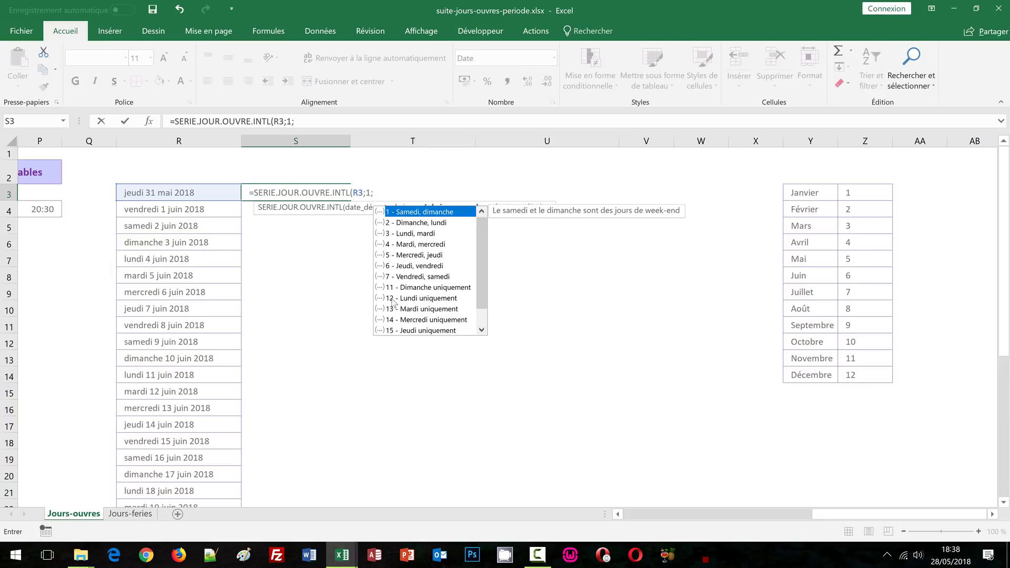
type("1;")
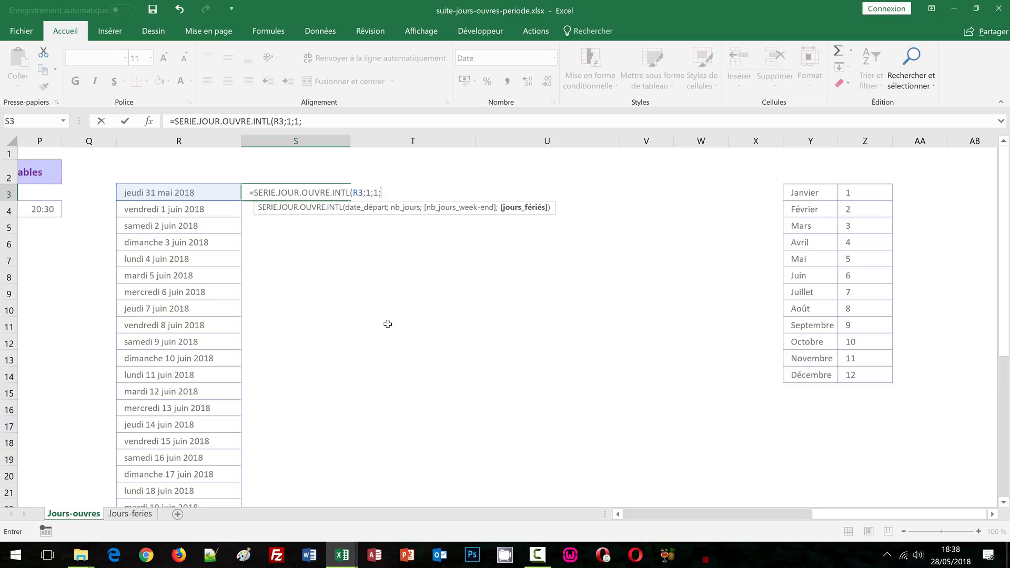
Complete the S3 formula with the absolute range 'Jours-feries'!$C$5:$I$15 as the holidays, and fill it down column S alongside the dates.
left_click(131, 514)
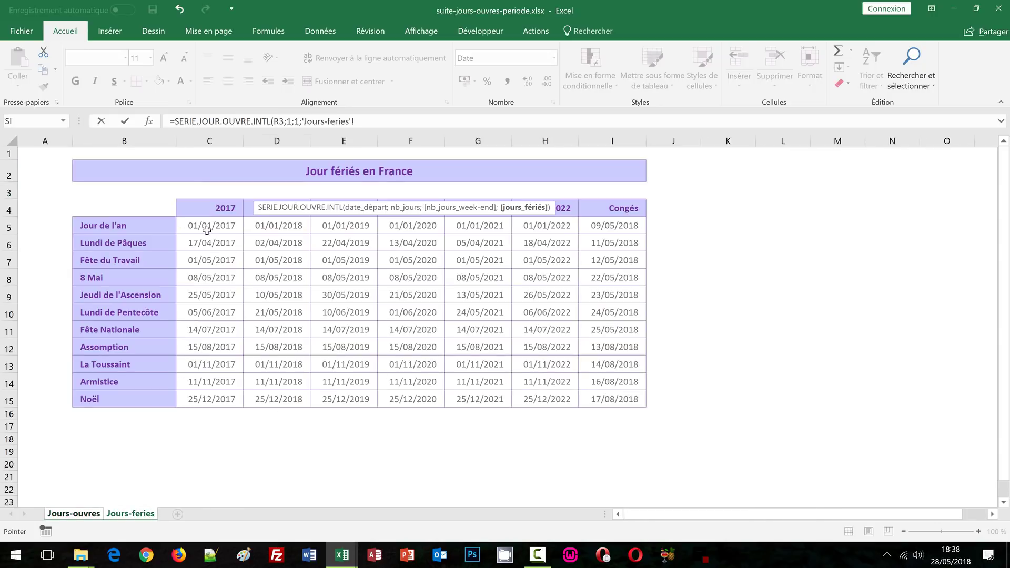
left_click_drag(206, 227, 642, 404)
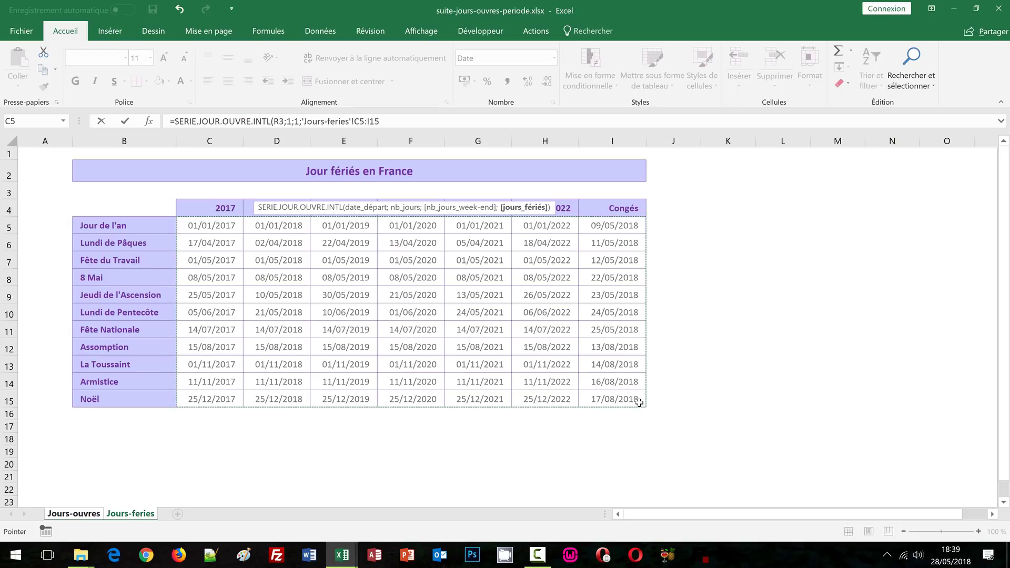
key("F4")
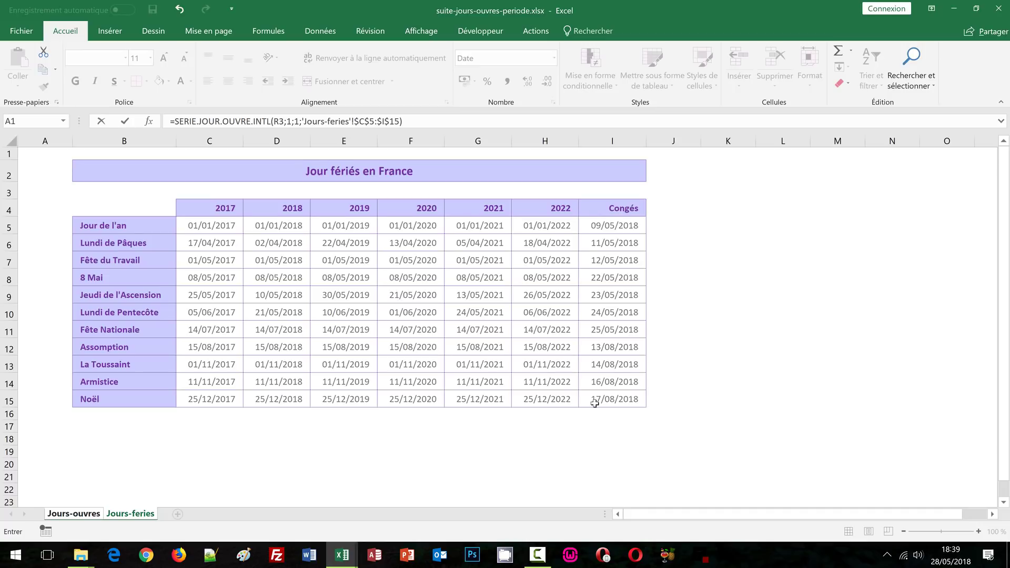
key("ctrl+Return")
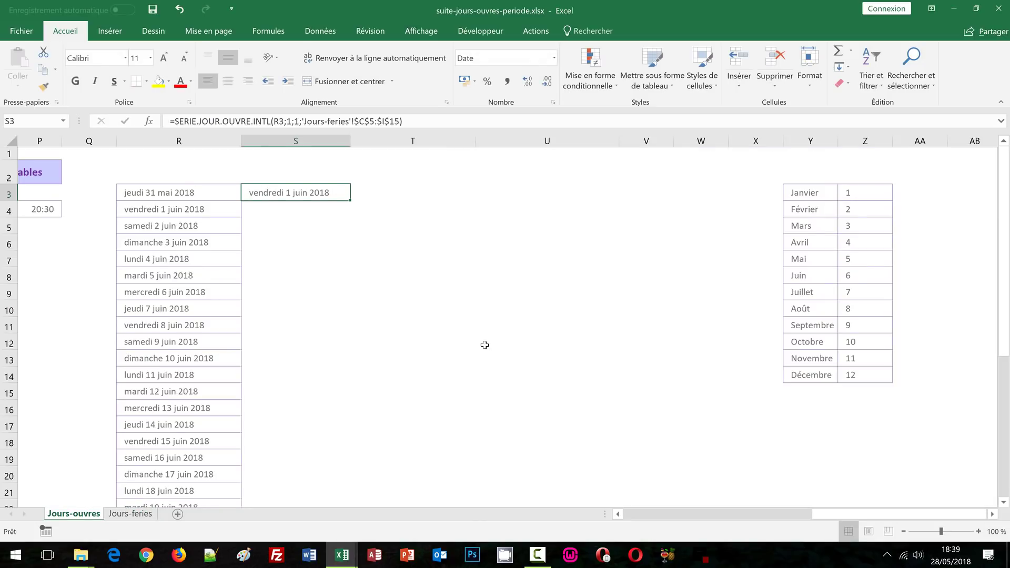
double_click(350, 199)
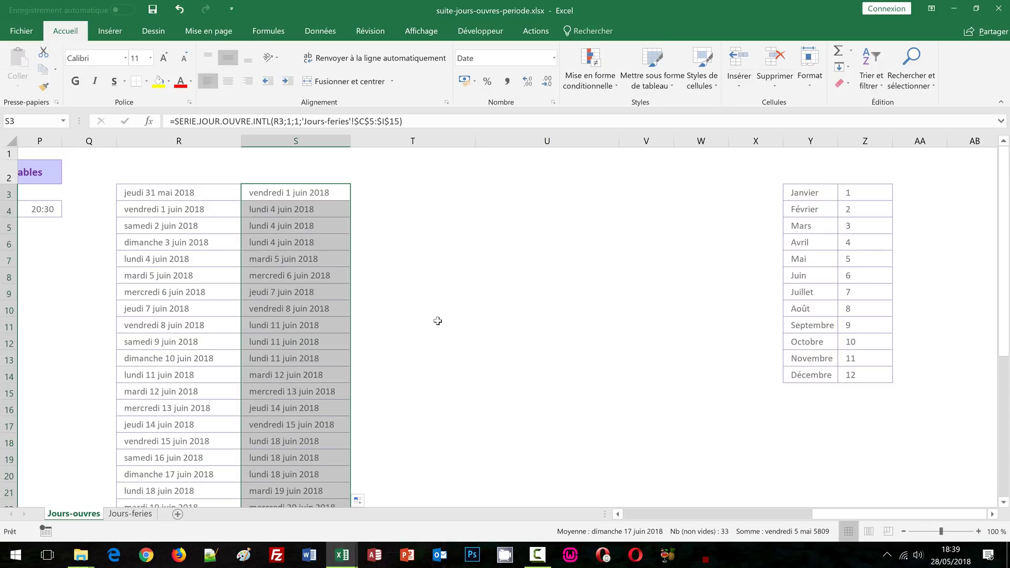
left_click(420, 337)
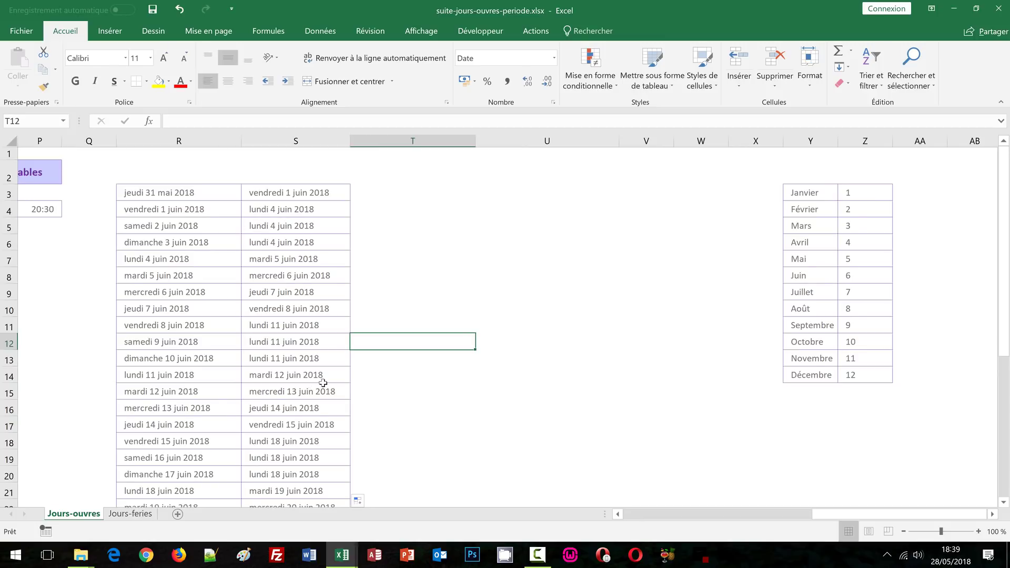
Change the planning month in cell B2 to Mai.
left_click(637, 518)
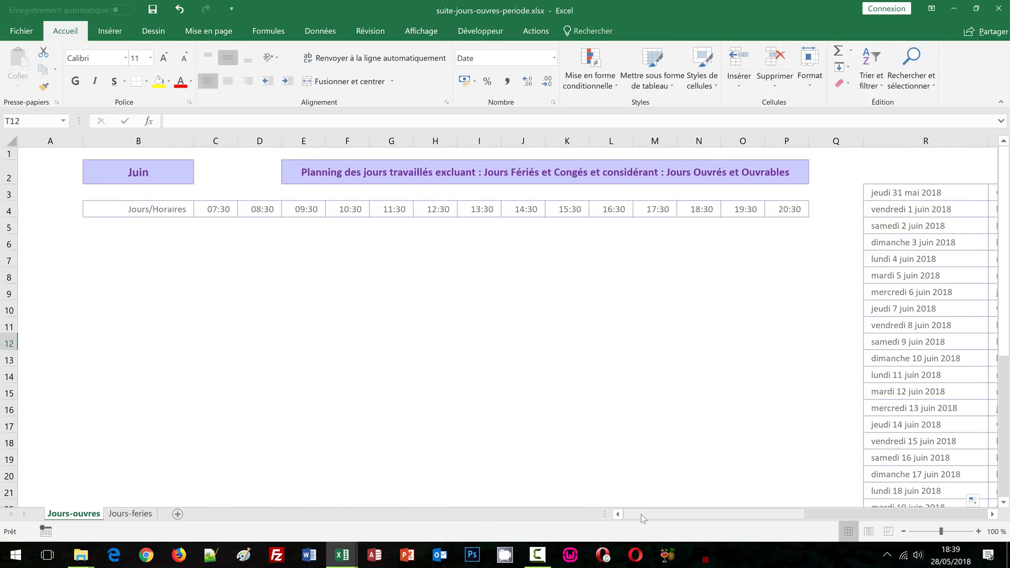
left_click(153, 172)
left_click(198, 178)
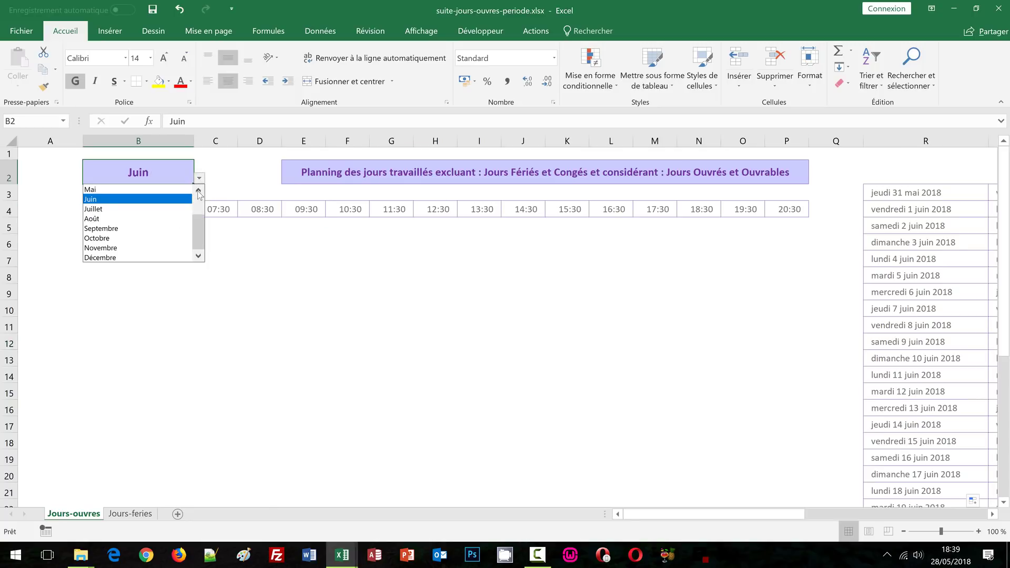
left_click(198, 190)
left_click(157, 199)
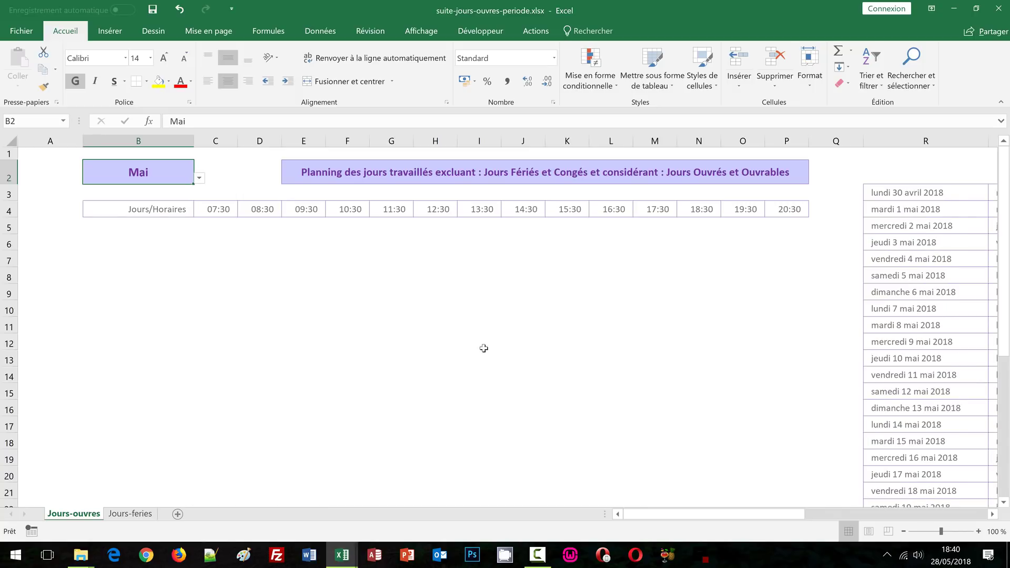
Compare the May dates in column R with the calculated working days in column S, from row 3 to row 9.
left_click(844, 513)
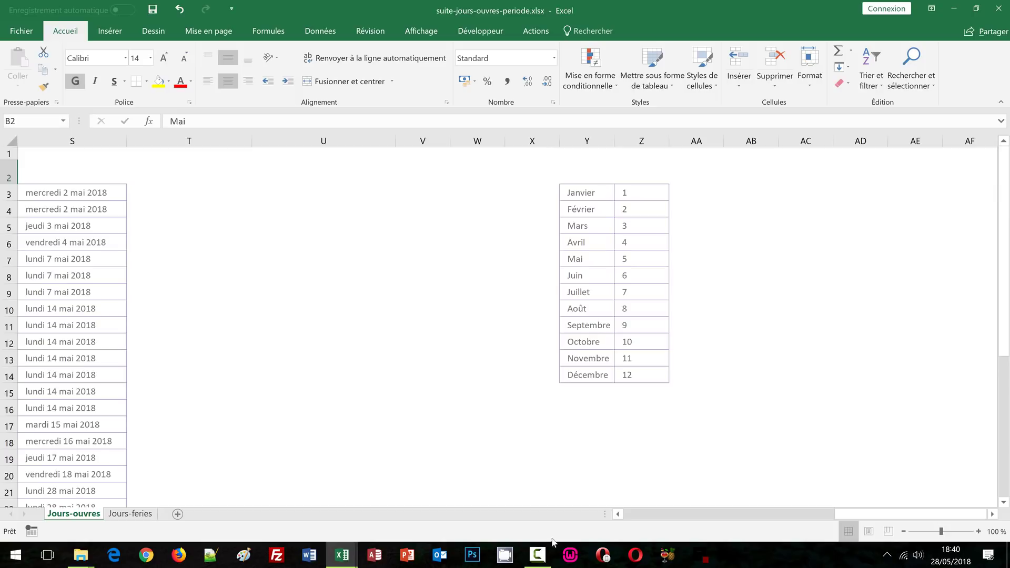
left_click(618, 514)
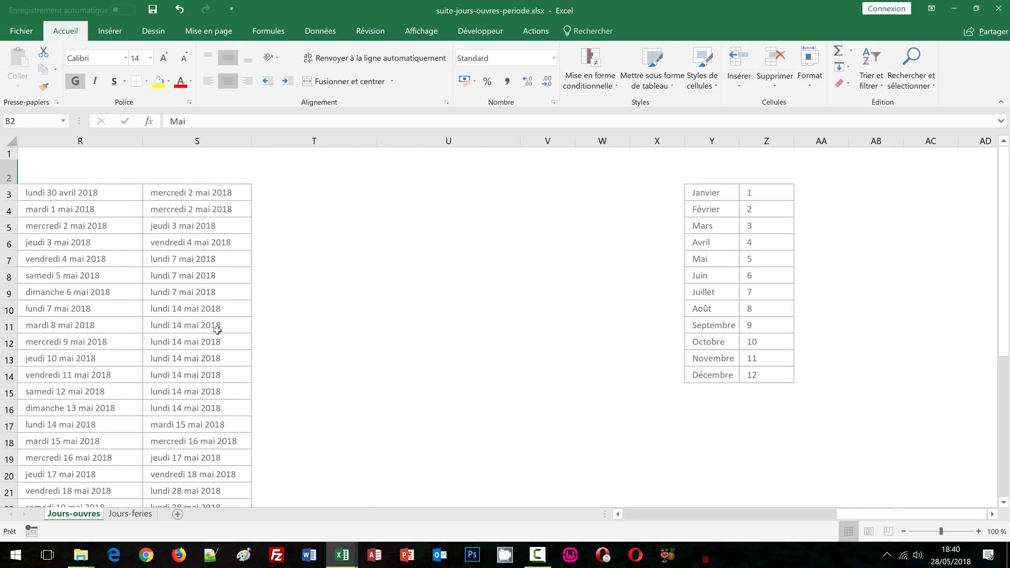
left_click(68, 195)
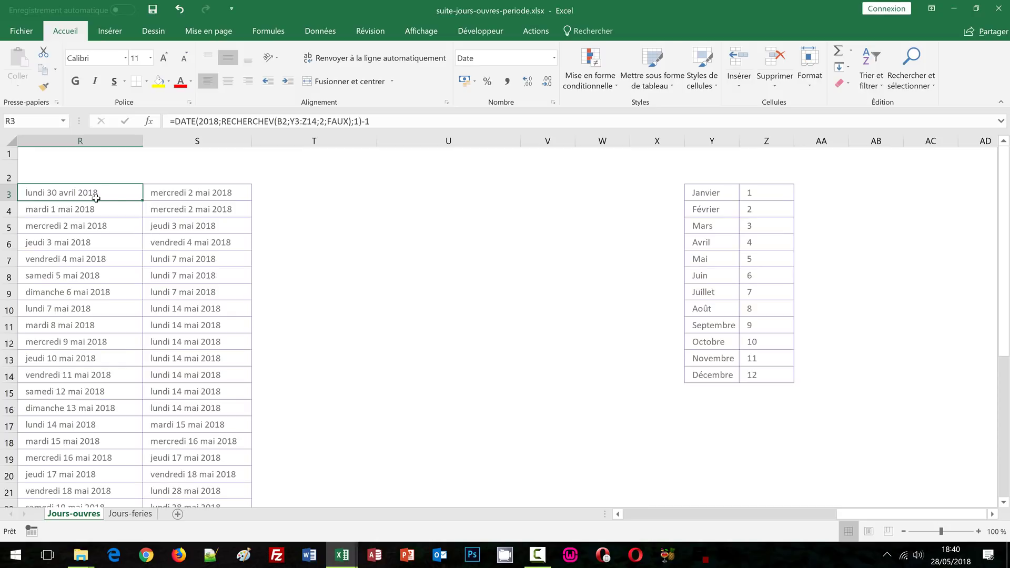
left_click(188, 192)
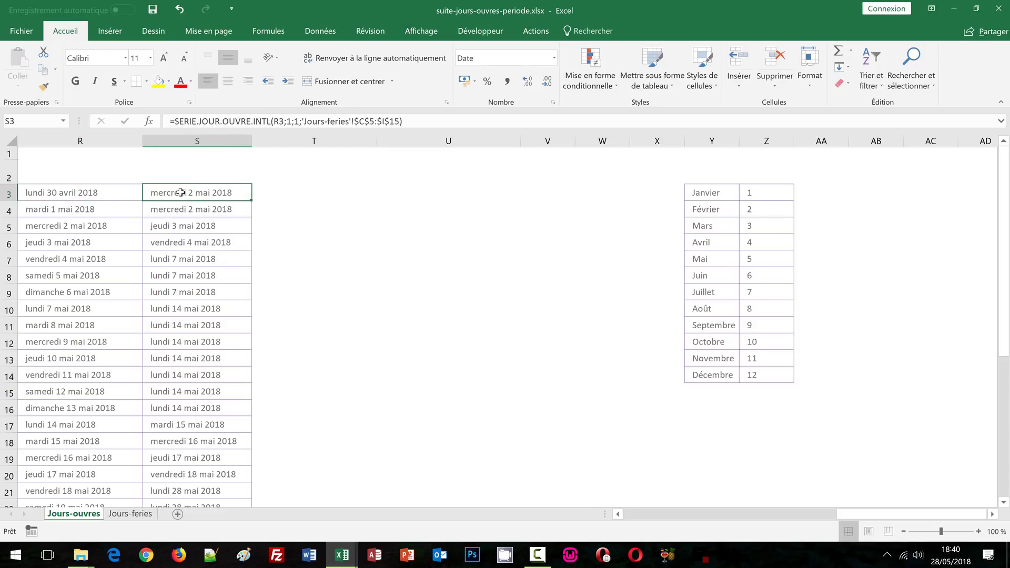
left_click(105, 208)
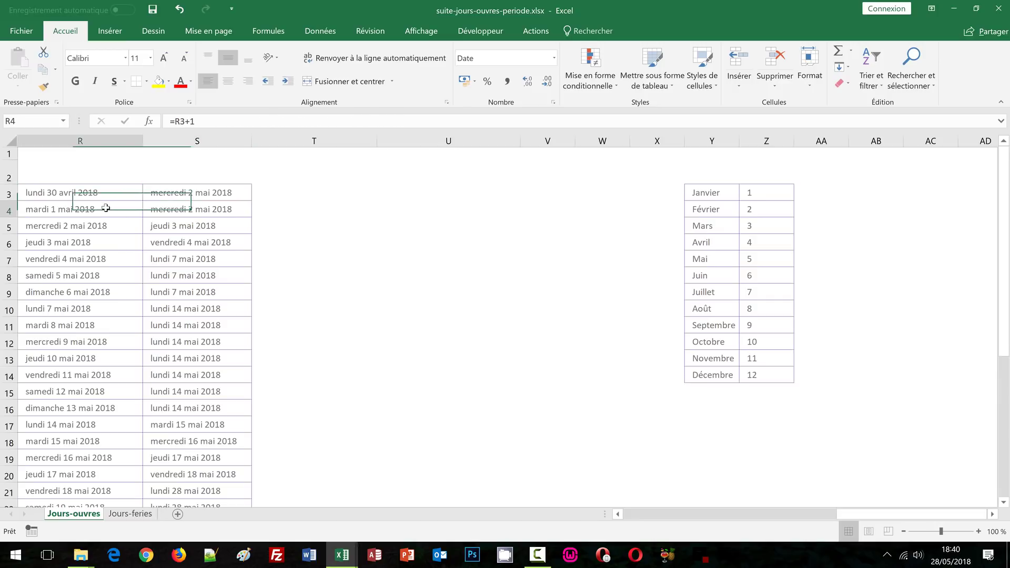
left_click(190, 207)
left_click(210, 226)
left_click(217, 244)
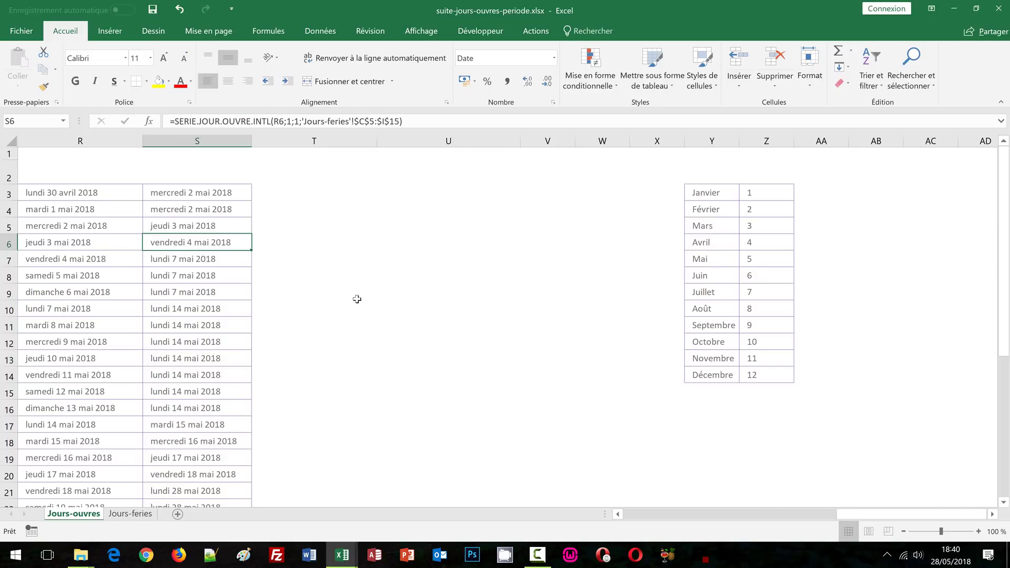
left_click(165, 260)
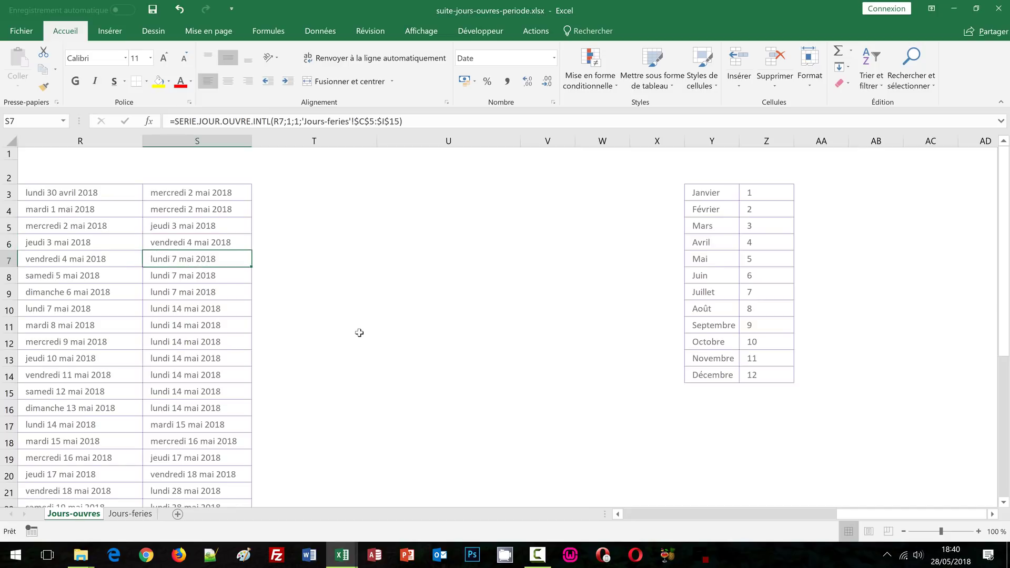
key("Down")
key("Down")
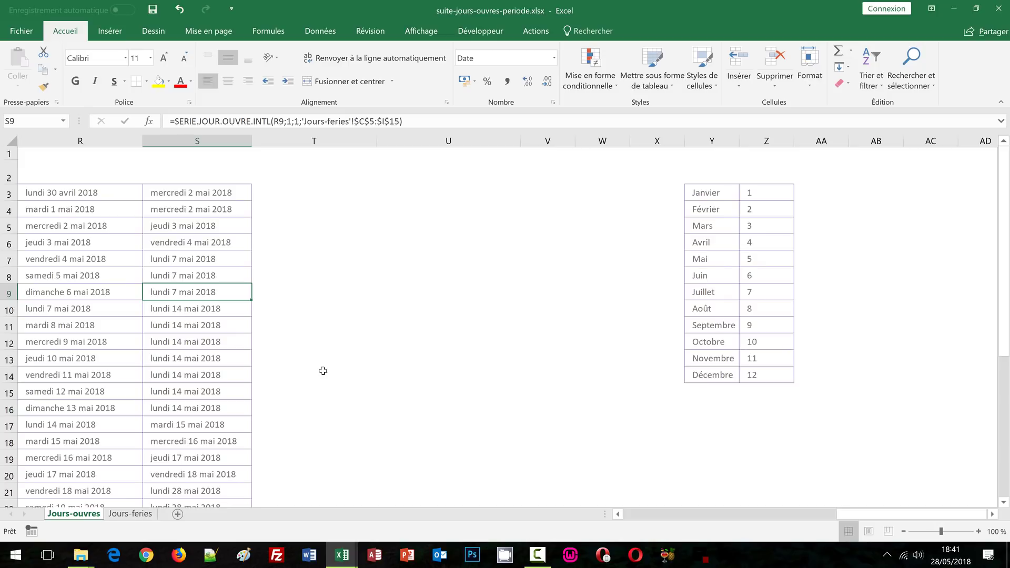
Check the May 2018 holidays and the Congés dates on the Jours-feries sheet against the working day calculated in S10 of Jours-ouvres.
left_click(124, 516)
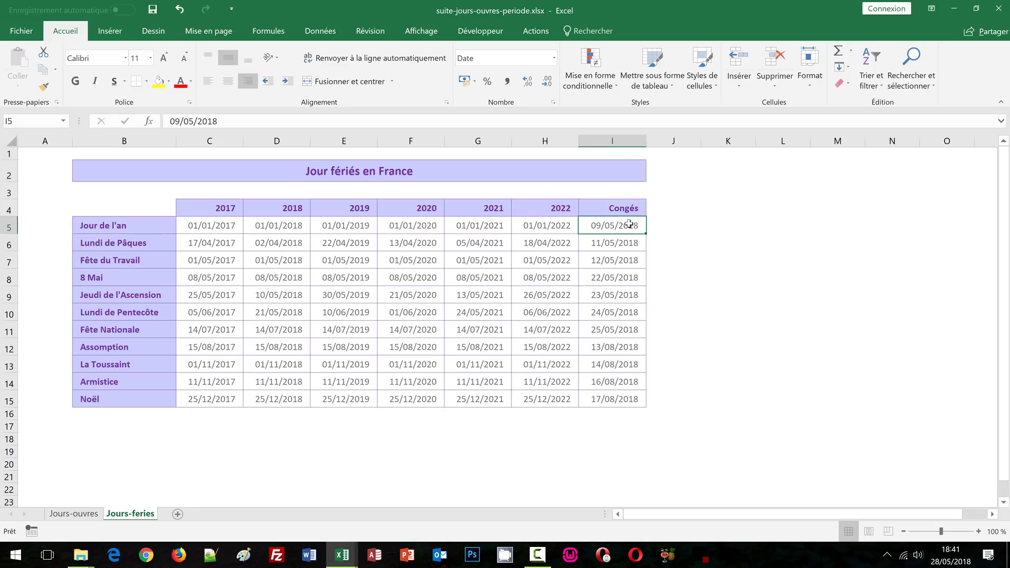
left_click(270, 278)
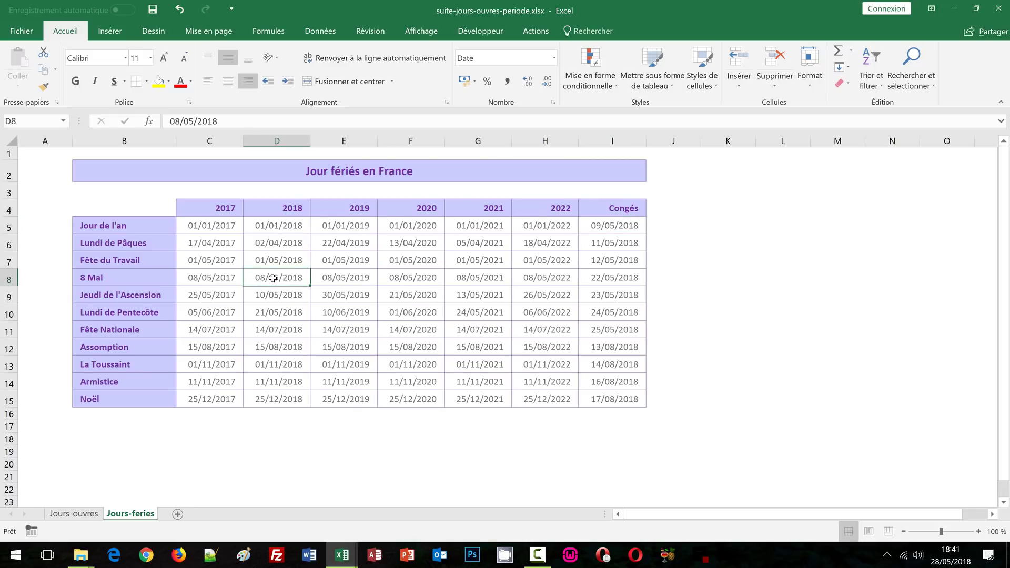
left_click(629, 225)
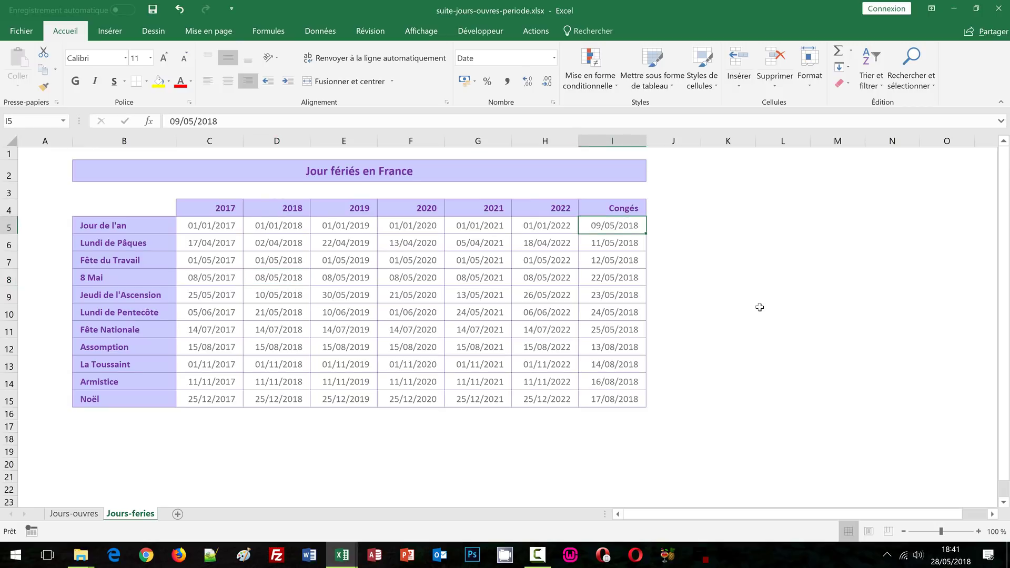
left_click(294, 296)
left_click(610, 243)
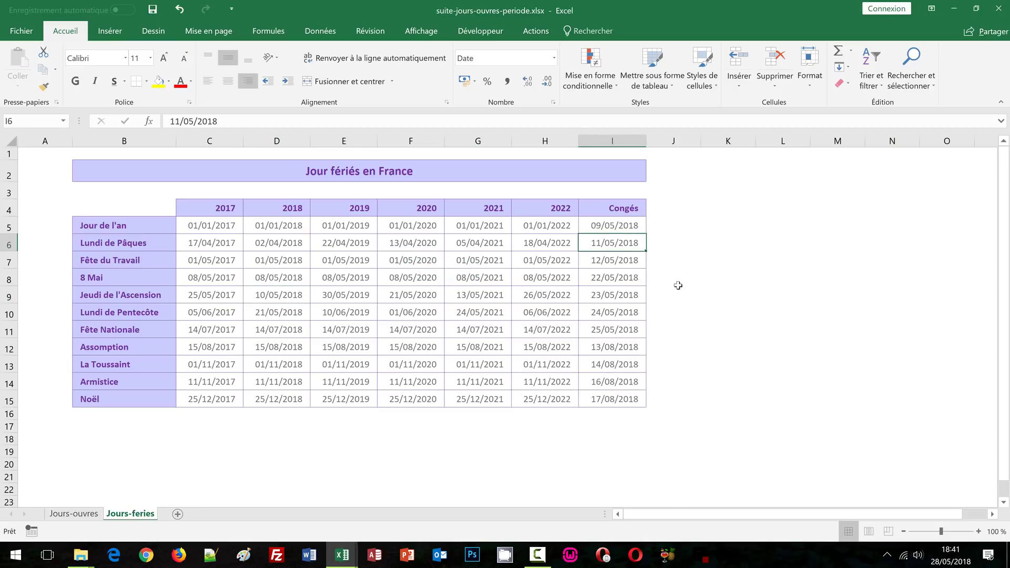
key("Down")
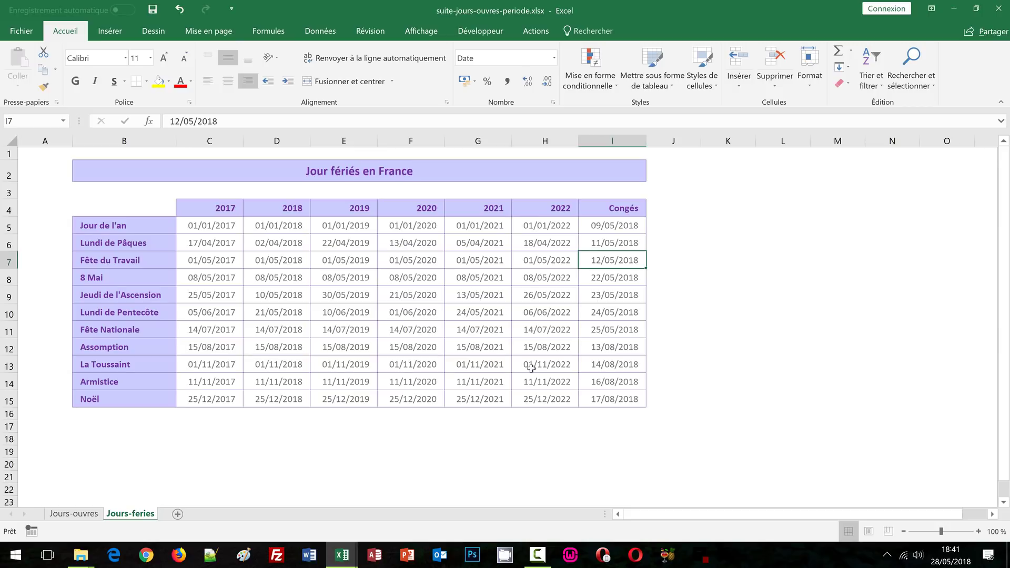
left_click(91, 515)
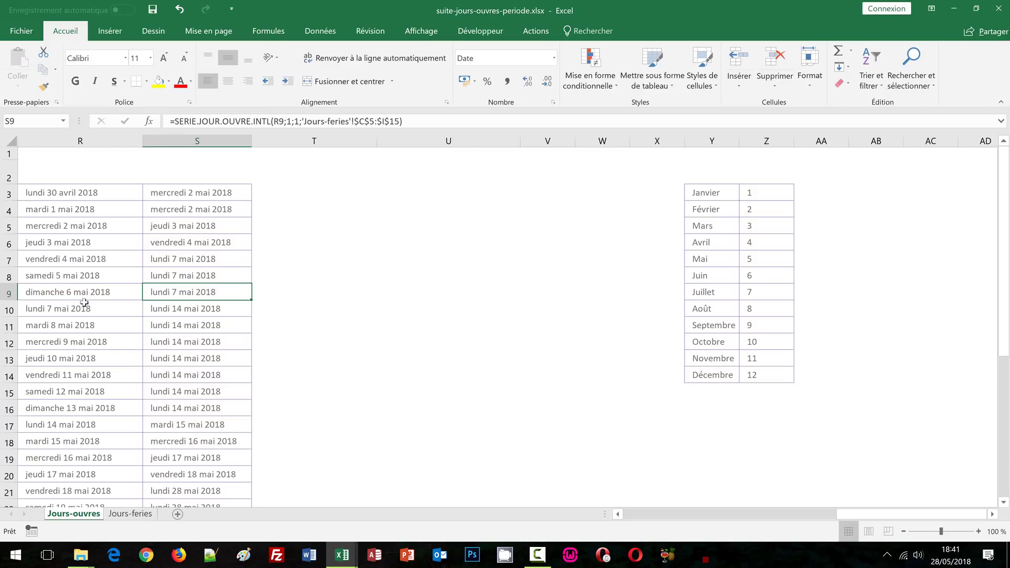
left_click(178, 312)
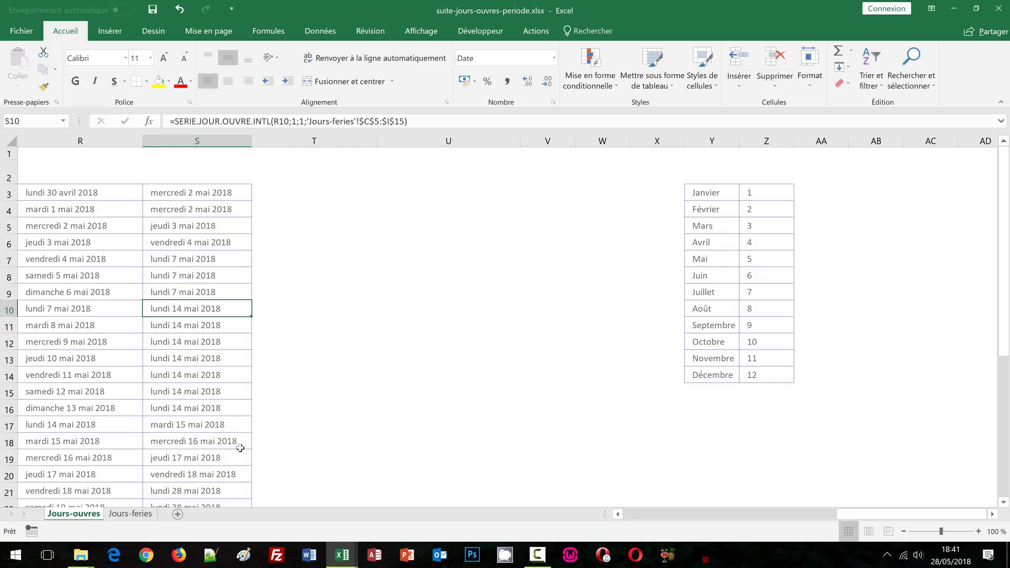
Start a SI formula in cell T3 with an NB.SI count as its logical test.
left_click(618, 514)
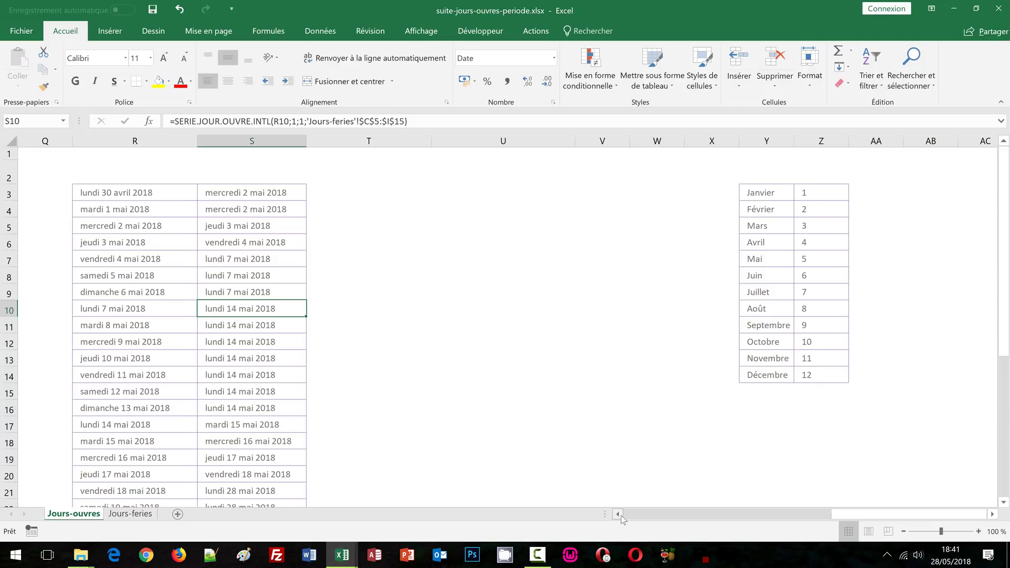
left_click(618, 514)
left_click(619, 516)
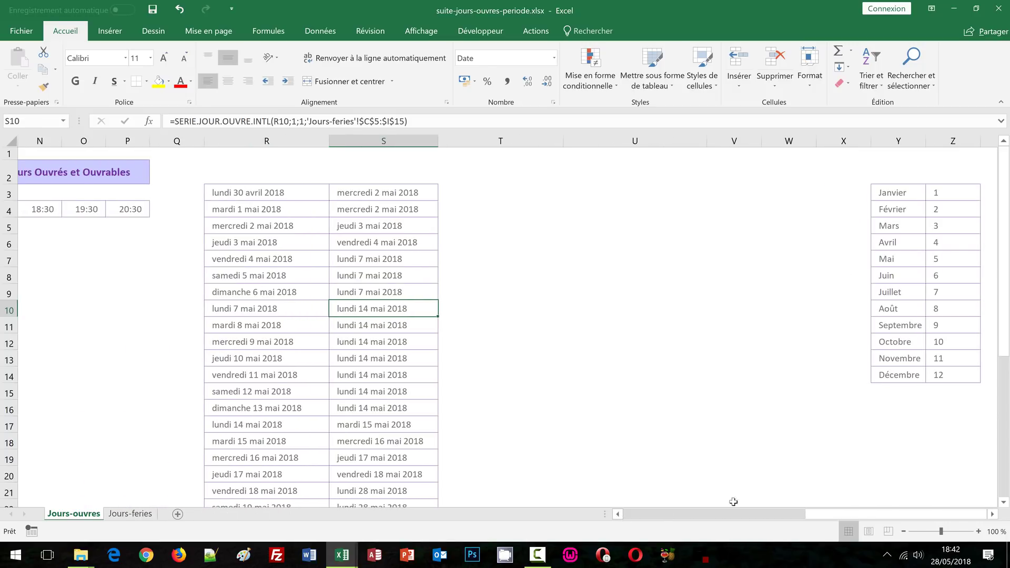
left_click(468, 188)
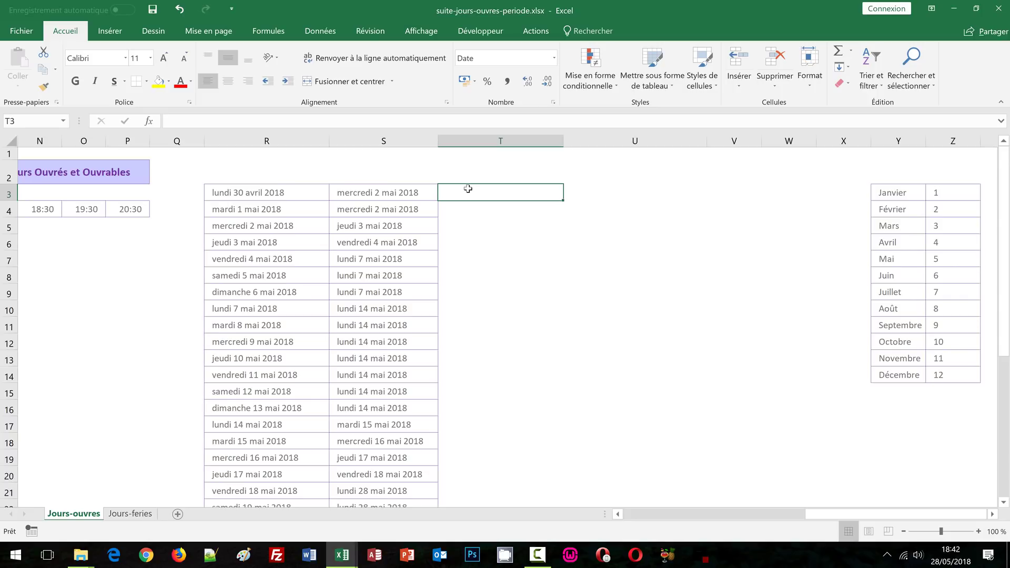
type("=")
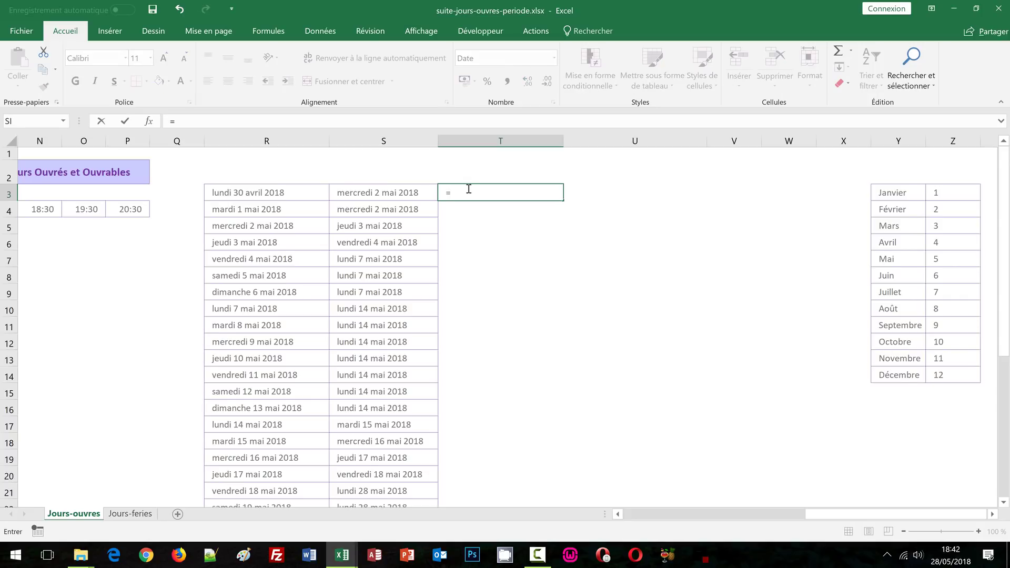
type("si(")
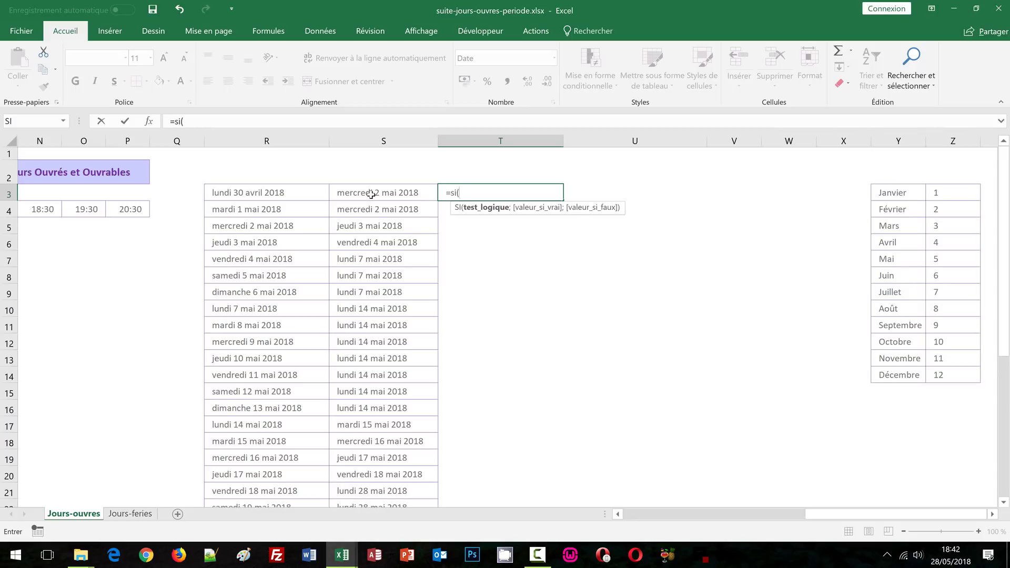
type("nb.si")
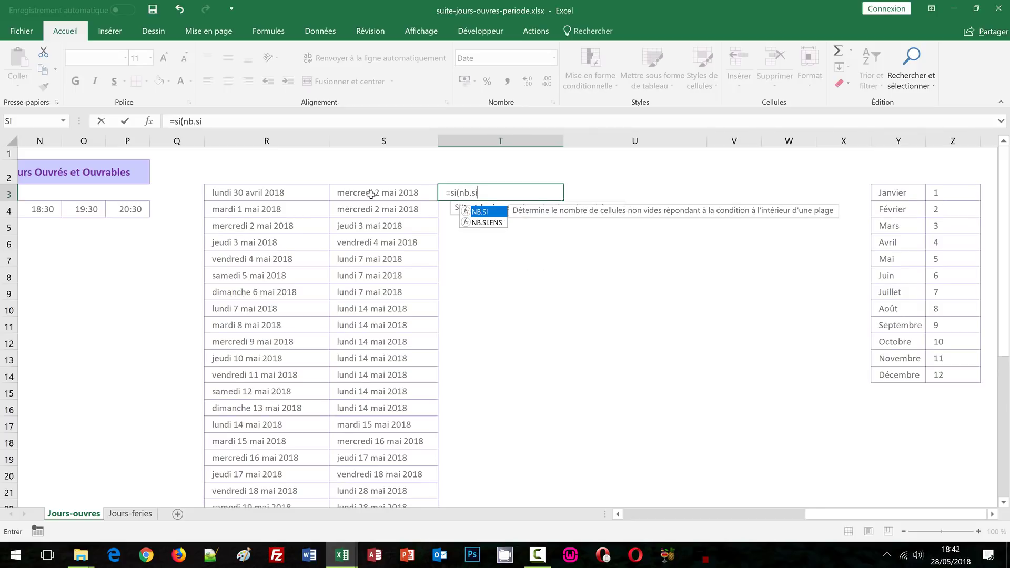
type("(")
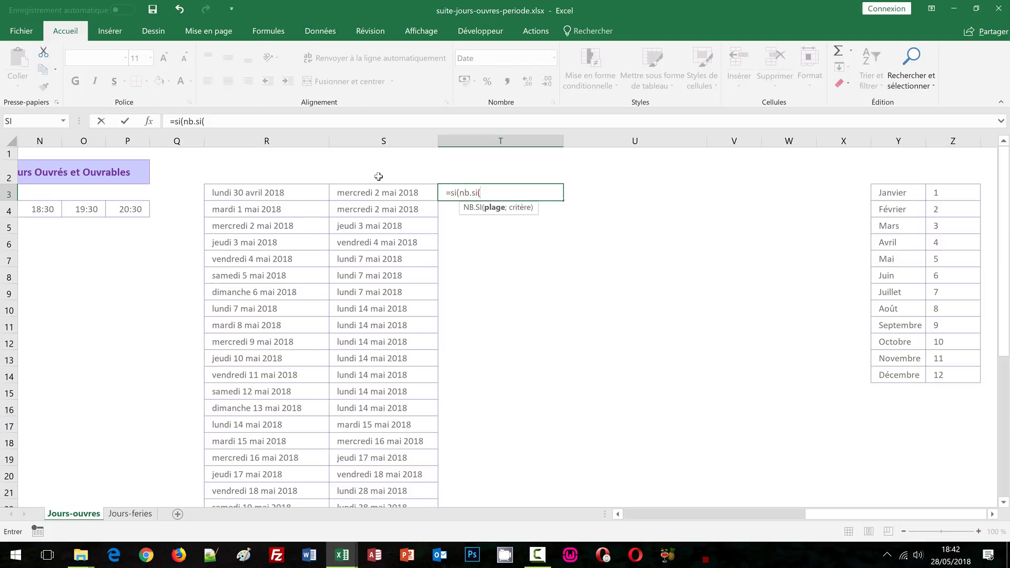
Complete the T3 test as NB.SI($S$2:S2;S3)>0, with only the start of the range made absolute.
left_click(379, 177)
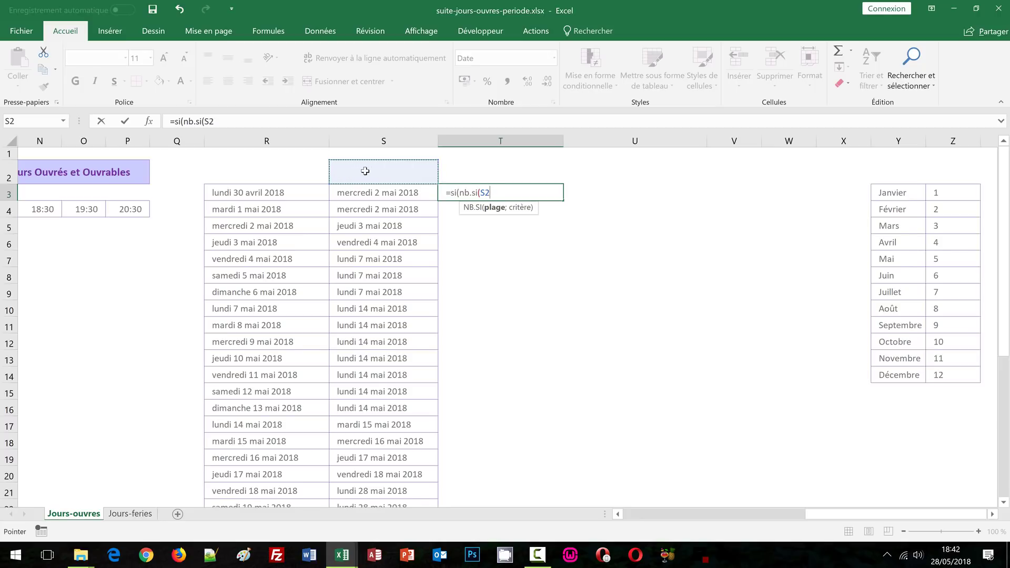
key("F8")
left_click(484, 193)
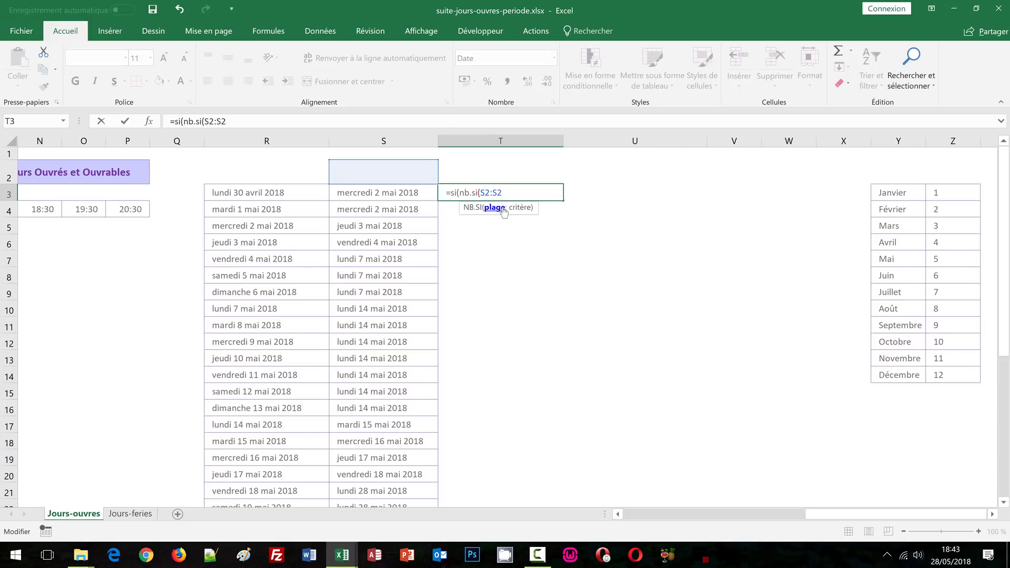
key("F4")
left_click(516, 192)
type(";")
left_click(379, 194)
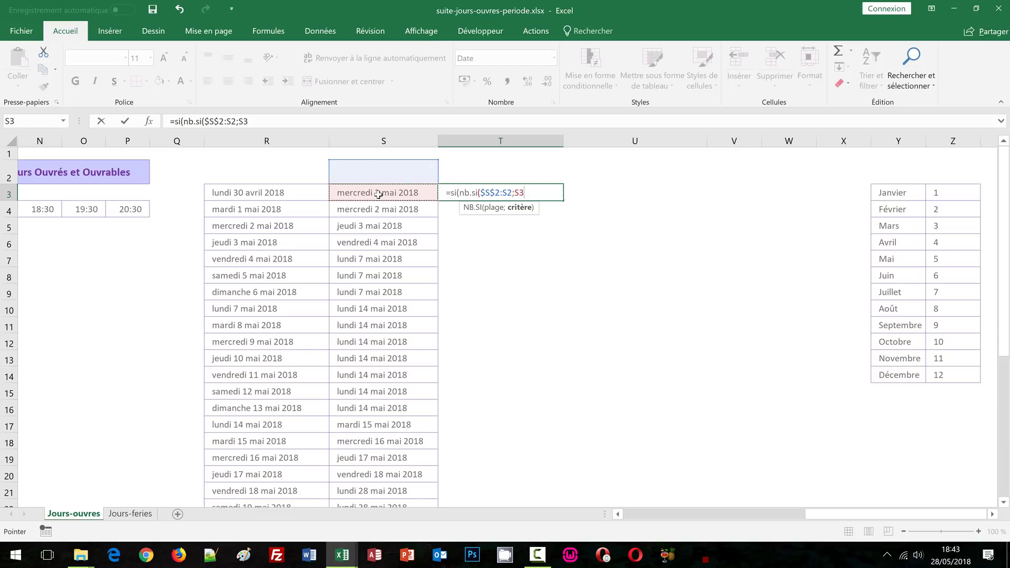
type(")")
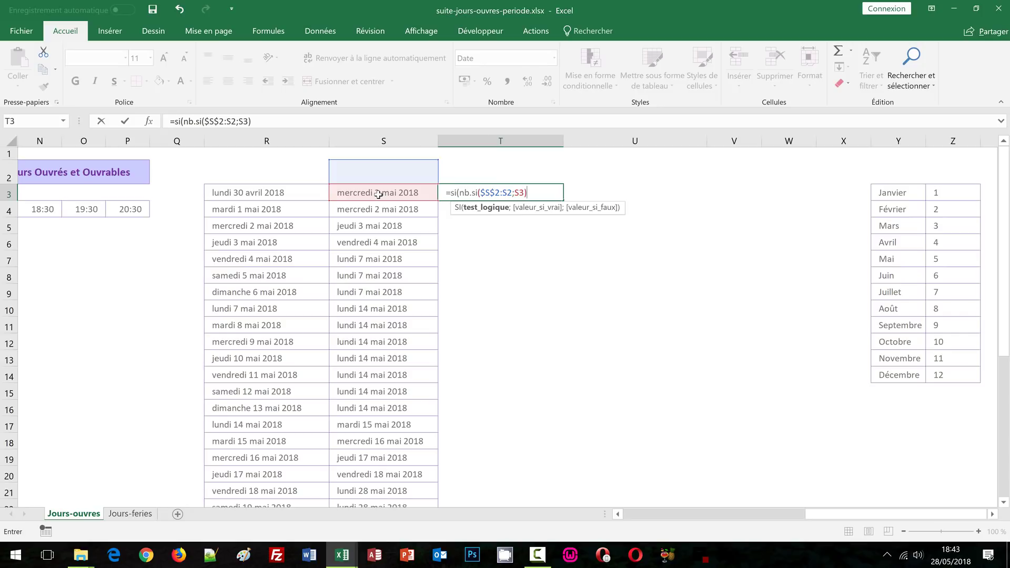
type(">0")
Finish the T3 formula with "" as the value if true and MAX($T$2:T2)+1 as the value if false, and validate it.
type(";")
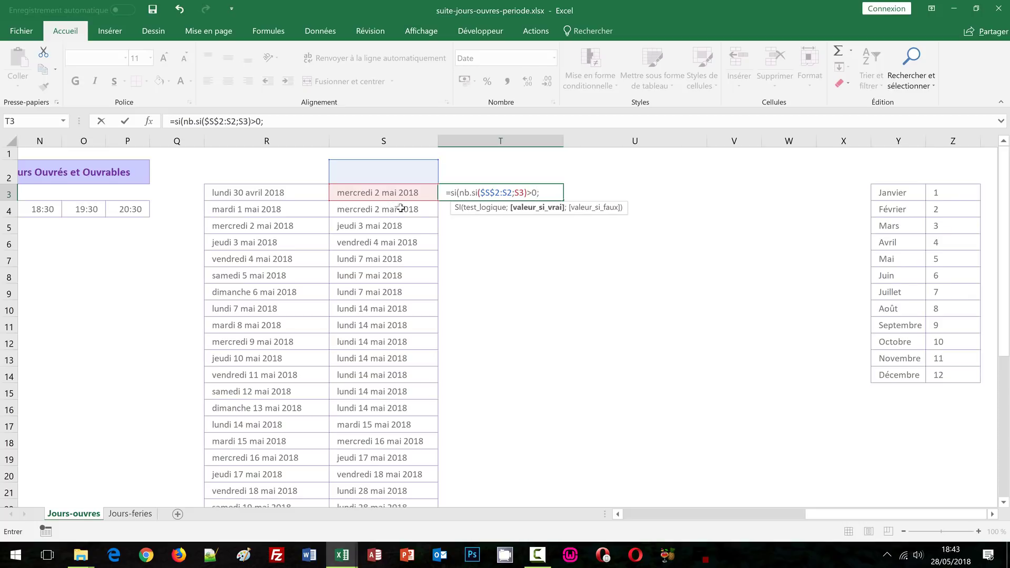
type("\"\";")
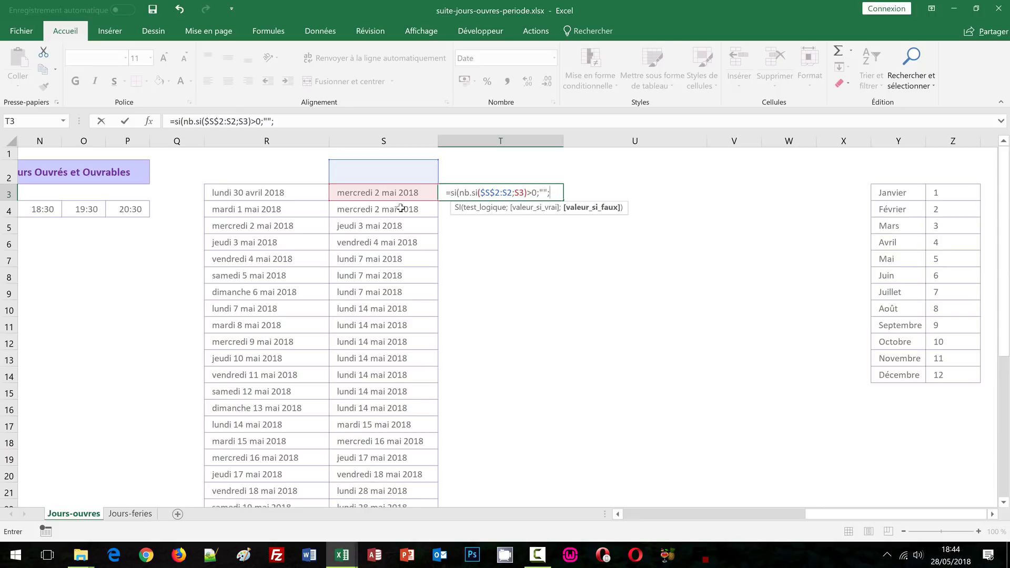
type("max")
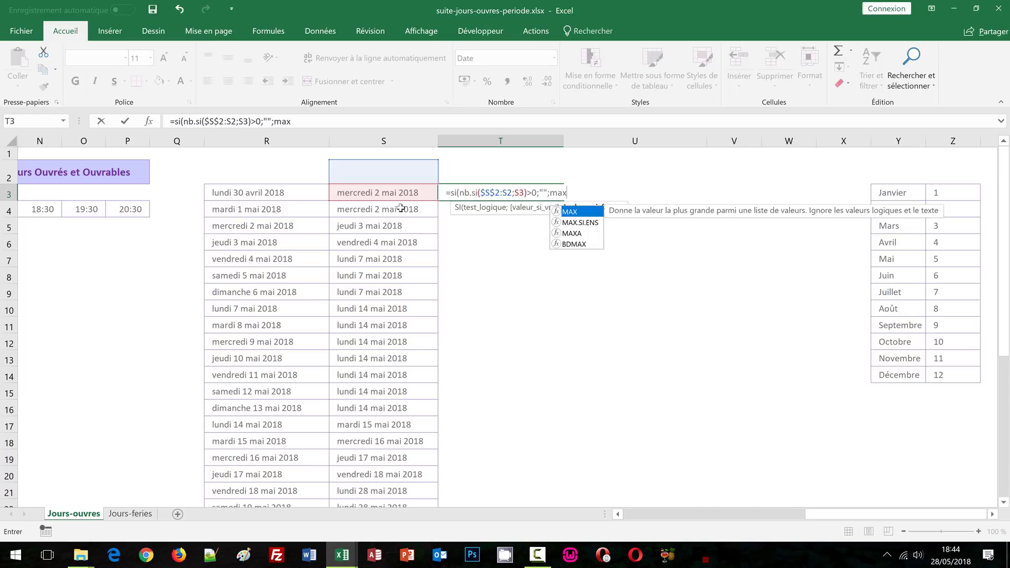
type("(")
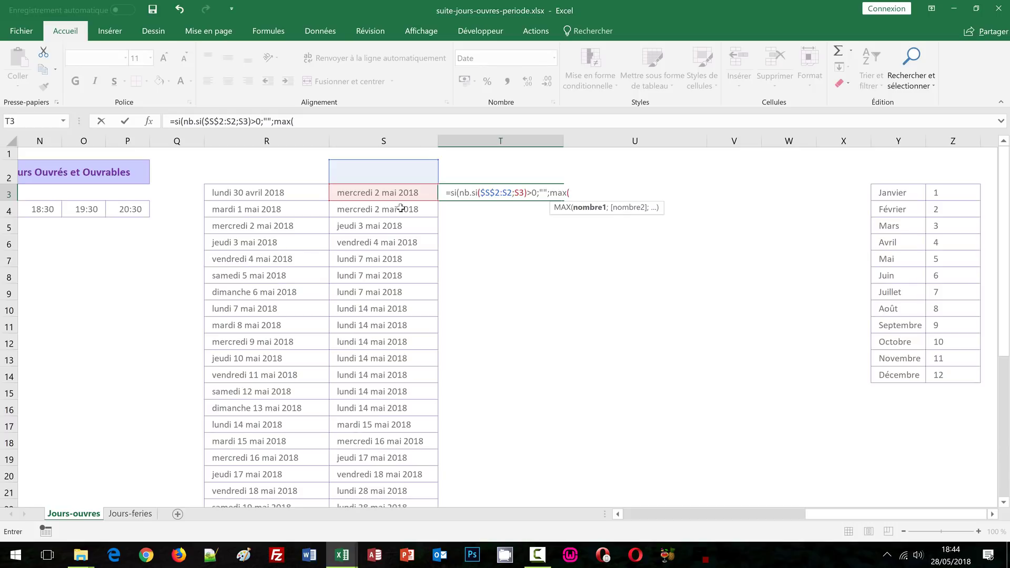
left_click(506, 175)
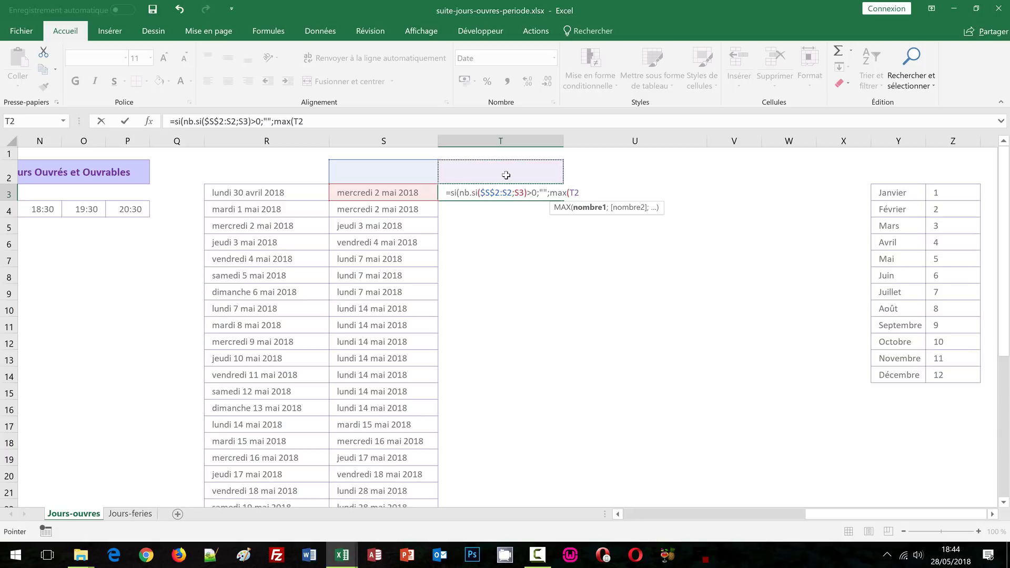
key("F8")
double_click(574, 193)
left_click(574, 193)
key("F4")
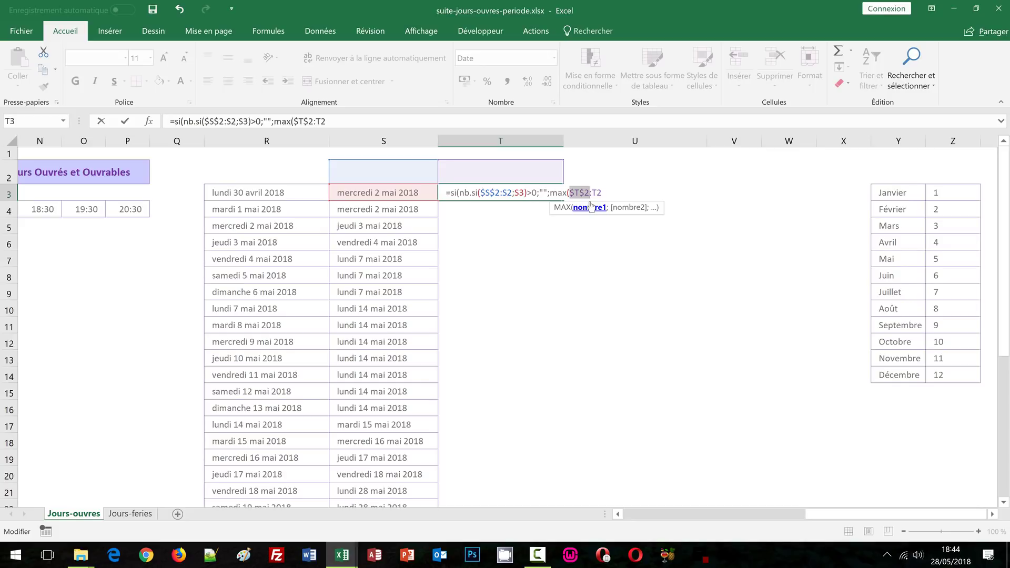
left_click(605, 193)
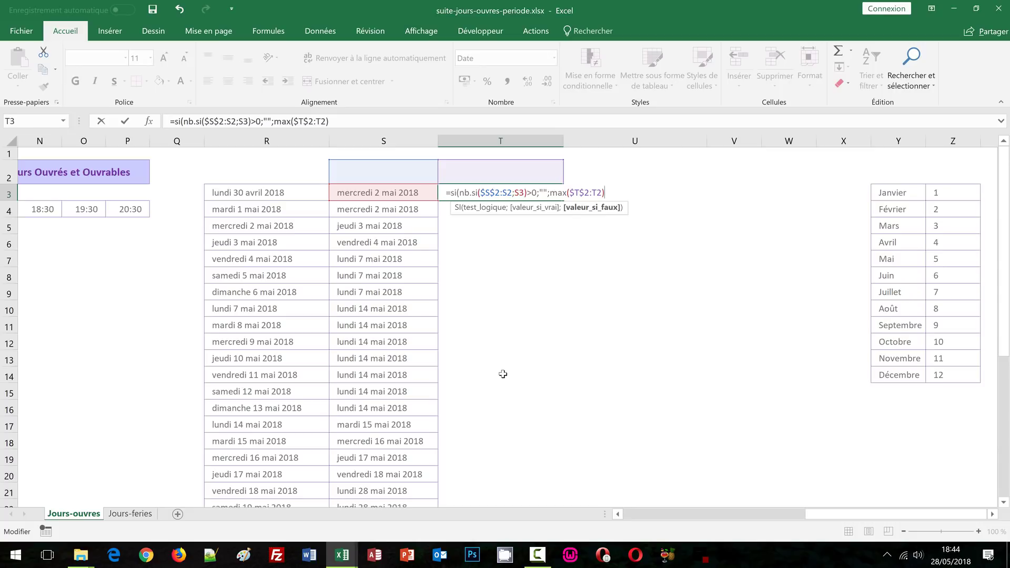
type("+1")
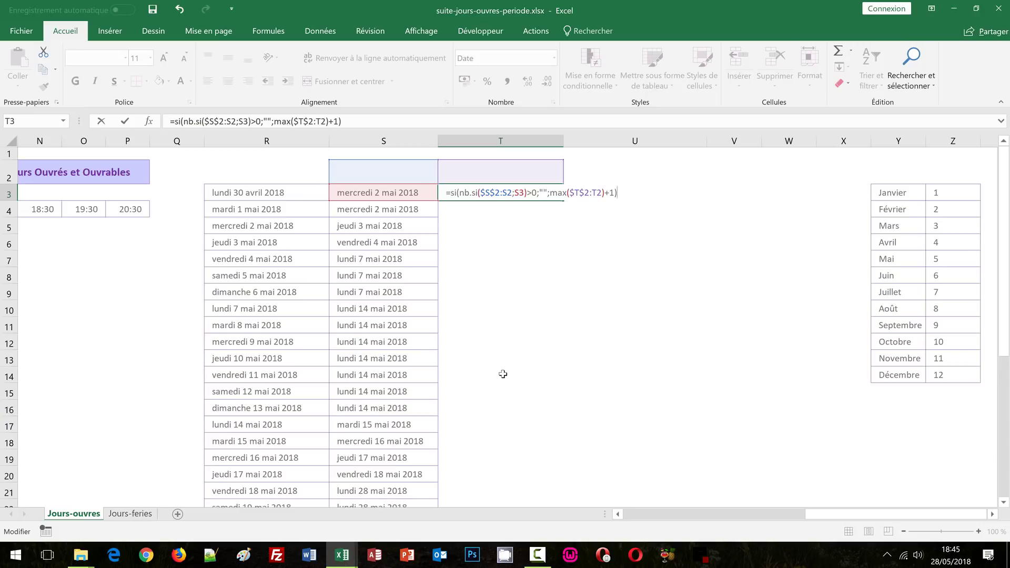
key("ctrl+Return")
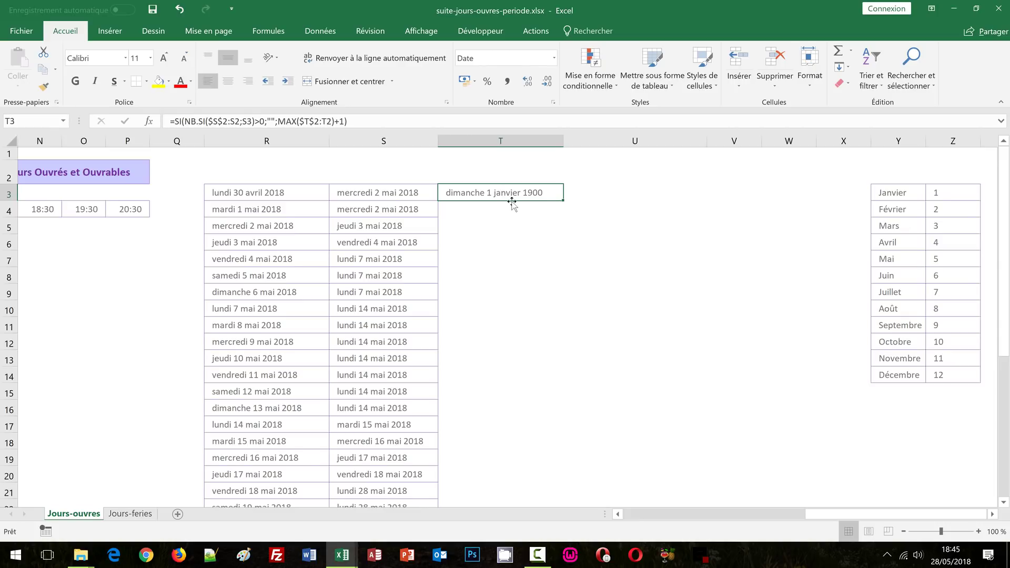
Fill the T3 formula down column T alongside the working days and set the column's number format to Standard.
double_click(564, 202)
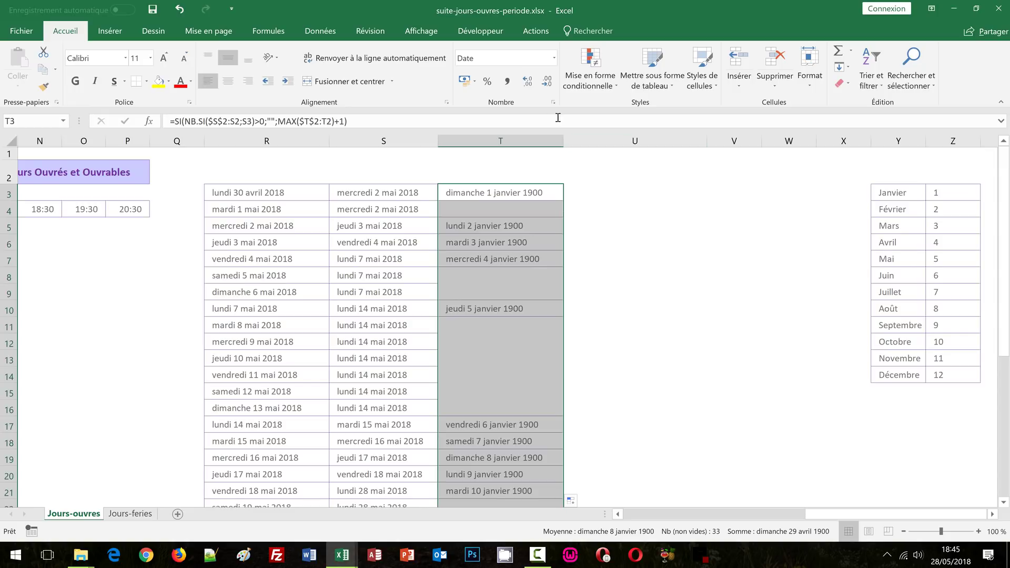
left_click(554, 58)
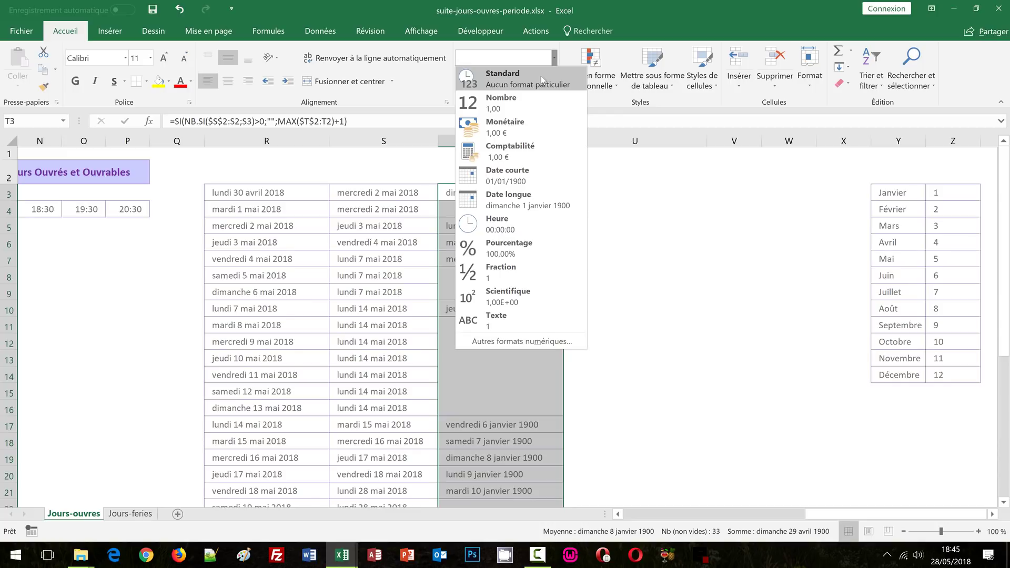
left_click(541, 76)
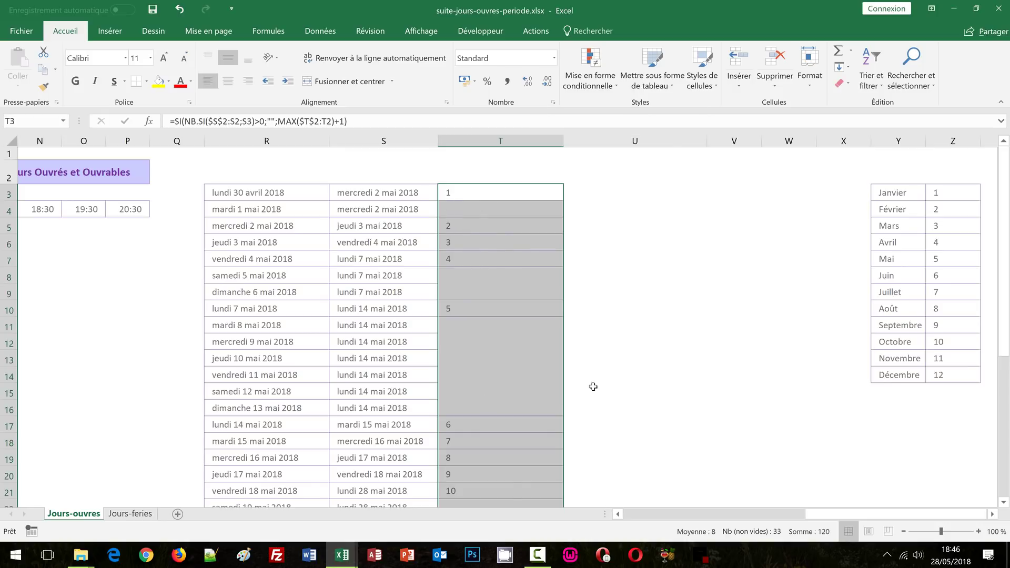
Compare the working days in column S with the numbering in column T, from row 3 to row 10.
left_click(450, 198)
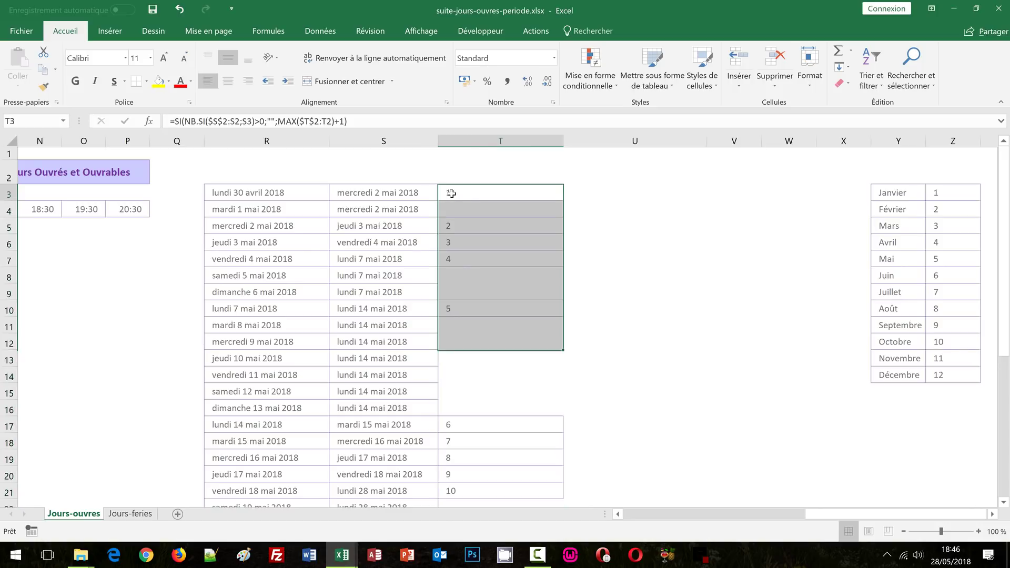
left_click(393, 194)
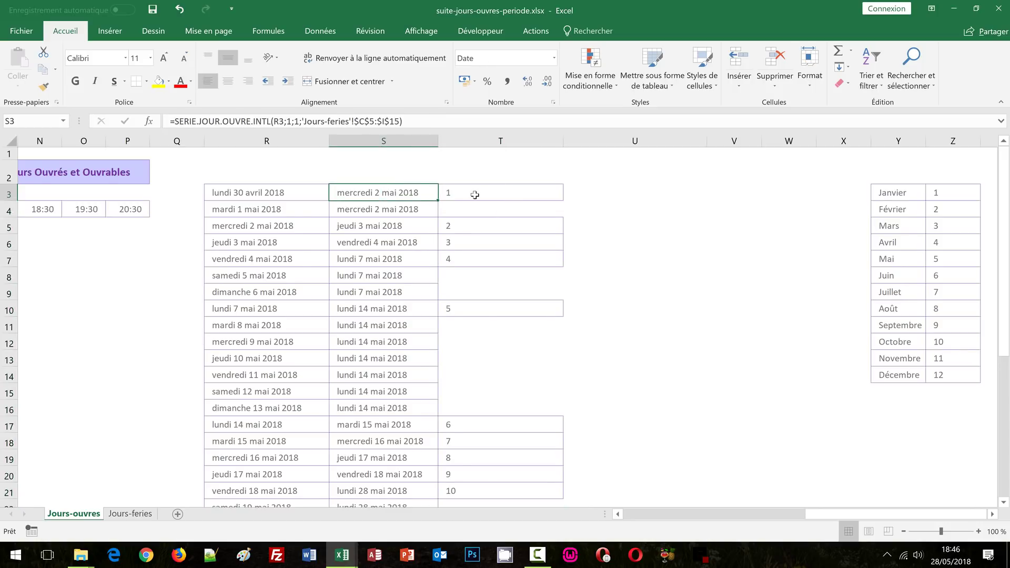
left_click(455, 186)
left_click(406, 195)
left_click(413, 206)
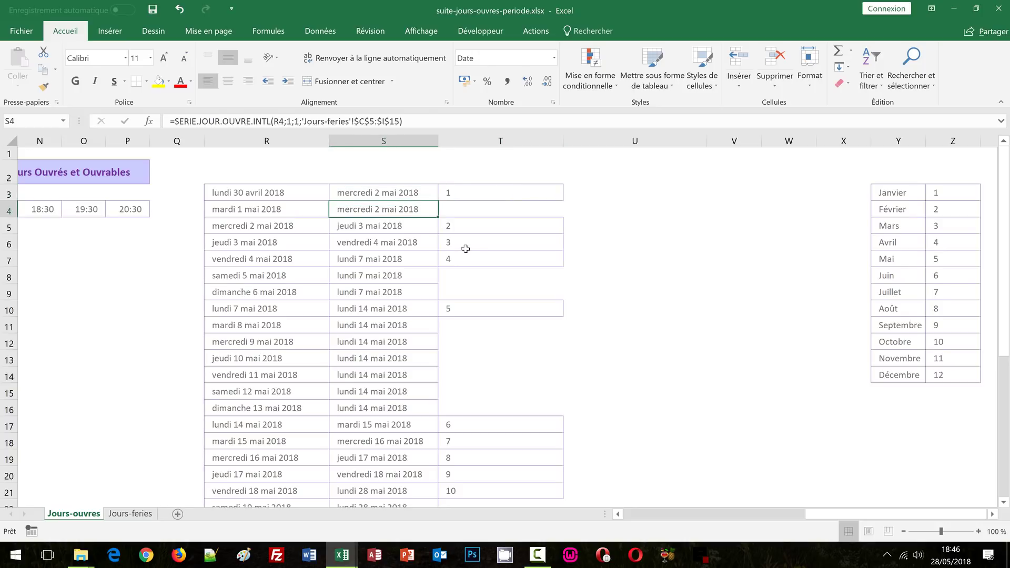
key("Right")
key("Left")
key("Down")
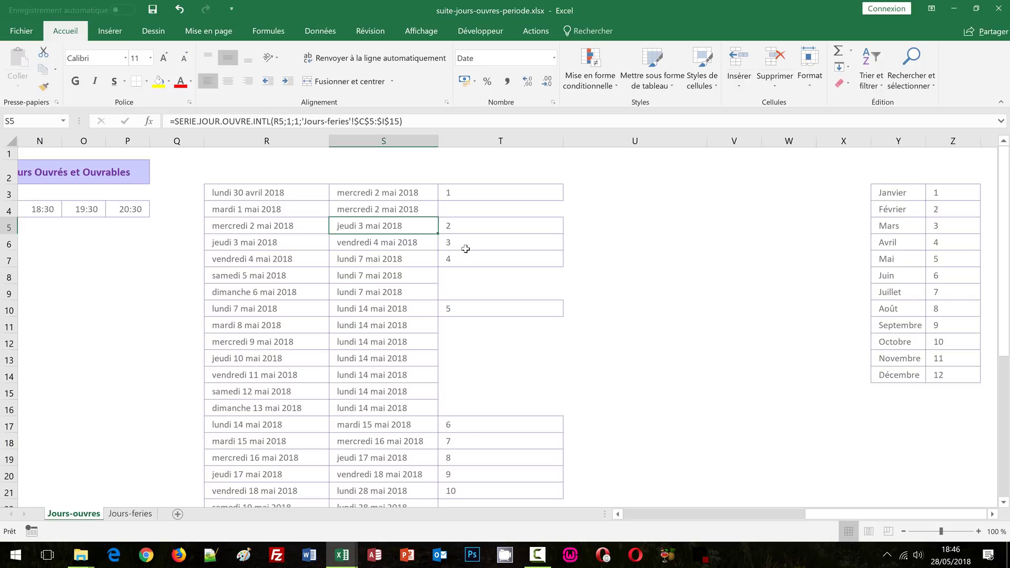
key("Down")
key("Down")
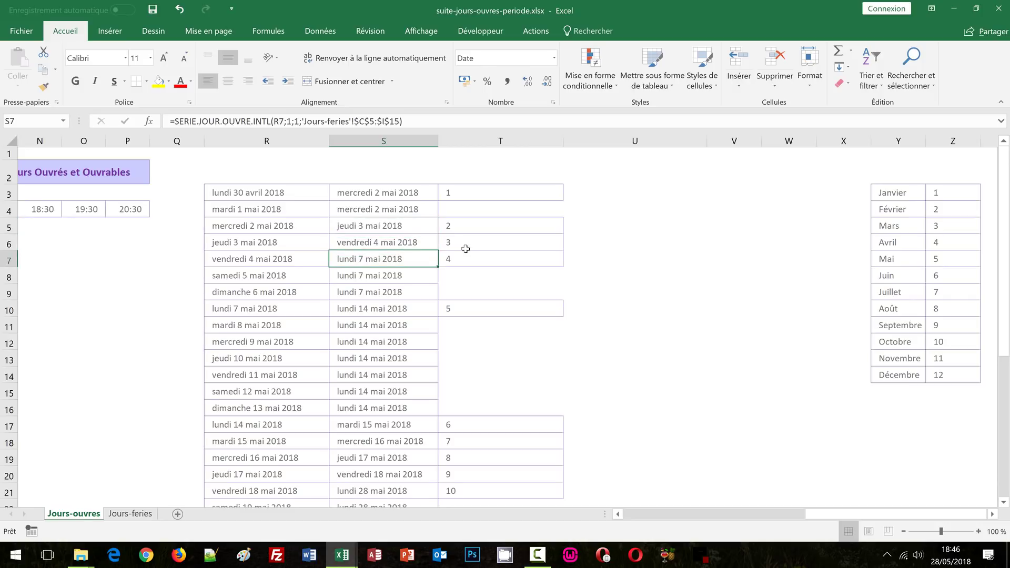
key("Down")
key("Down")
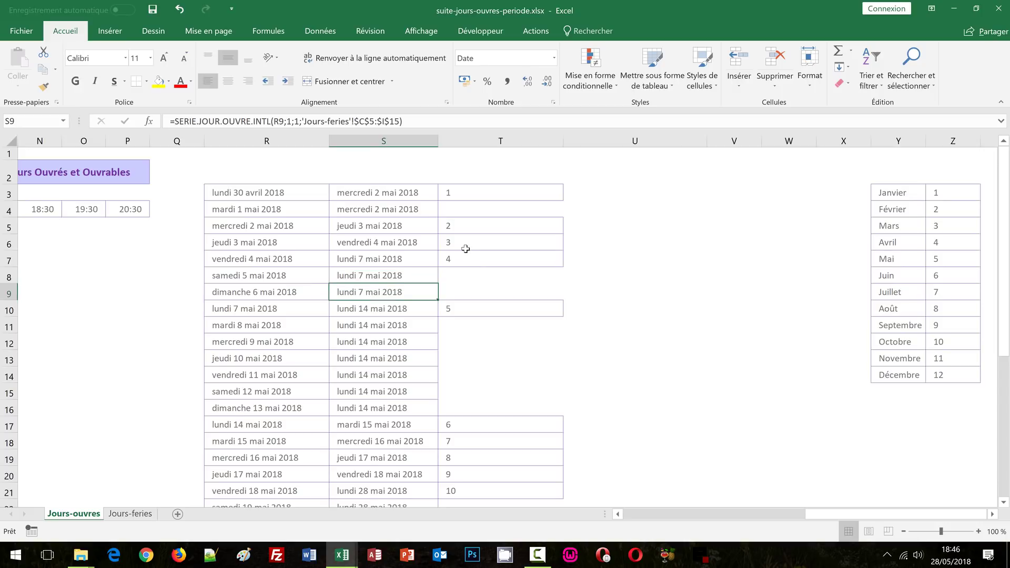
key("Down")
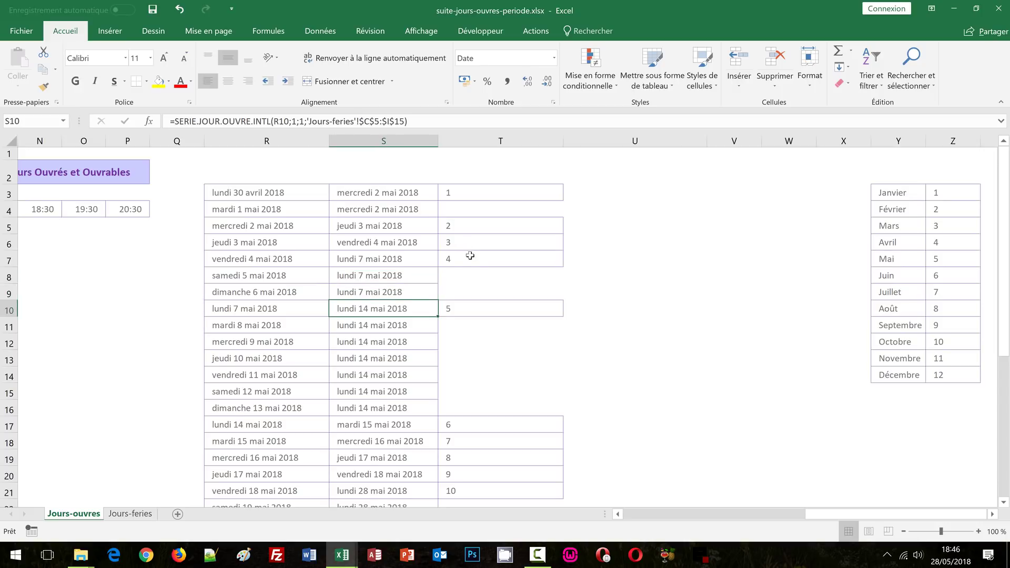
Examine the column T numbering from row 10 downward for the repeated and new working days of May.
left_click(469, 308)
left_click(470, 321)
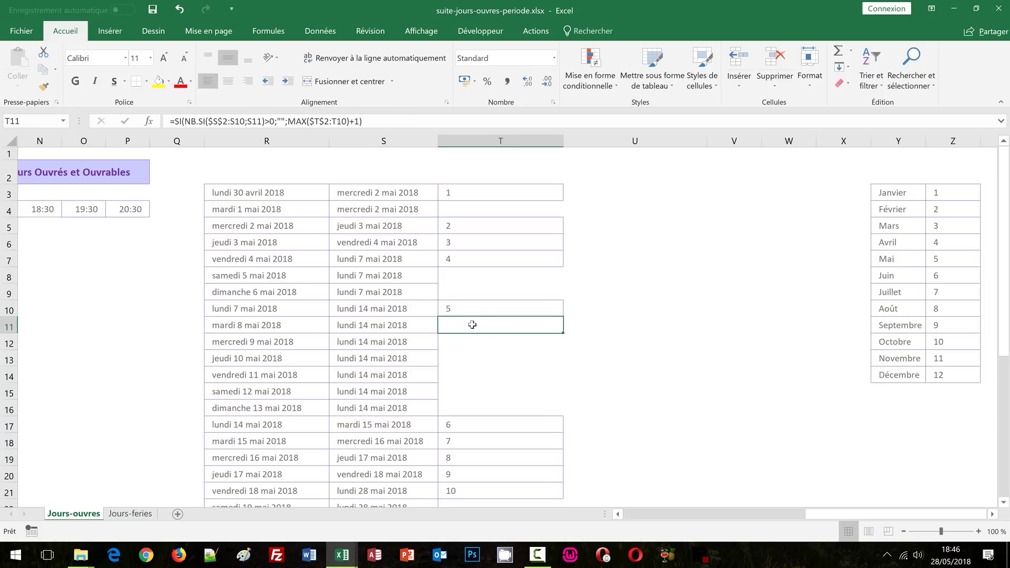
key("Down")
key("Down")
key("Down")
key("Down")
key("Down")
key("Down")
key("Down")
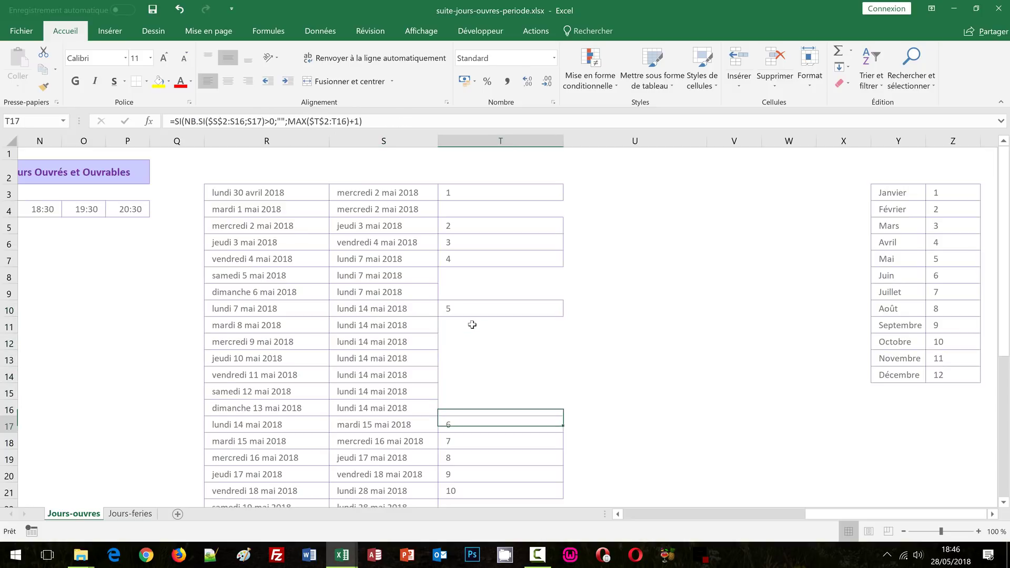
scroll(500, 361, "down", 2)
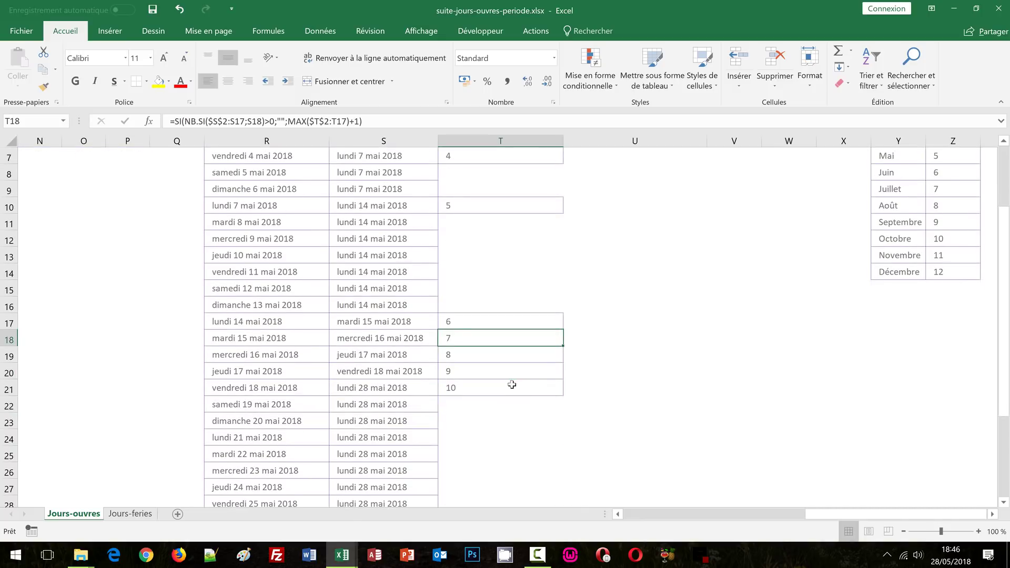
Start a formula in B5 with SIERREUR containing an INDEX function that uses columns S:T as its array.
key("ctrl+Home")
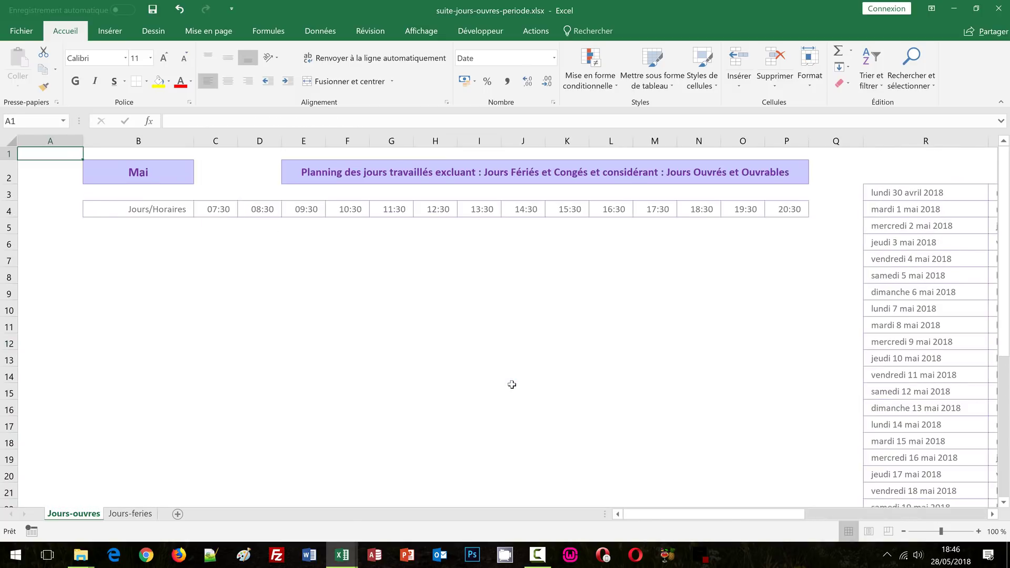
left_click(119, 225)
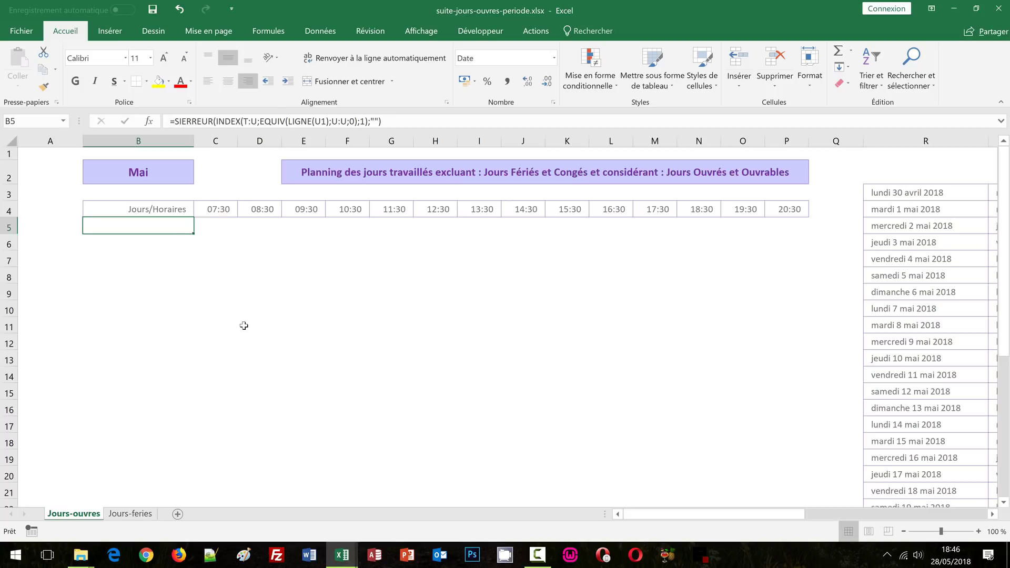
type("=")
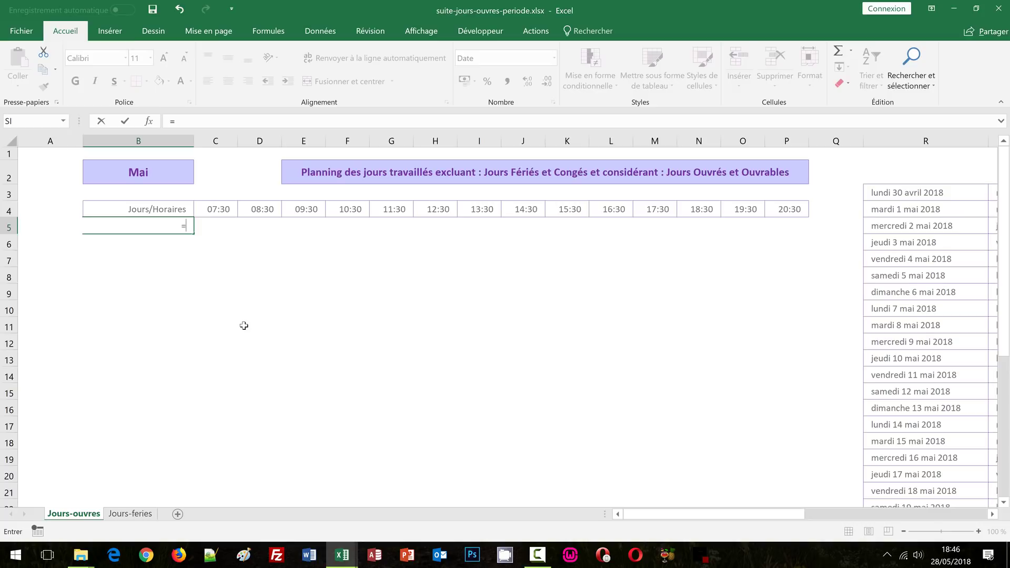
type("sierreur(")
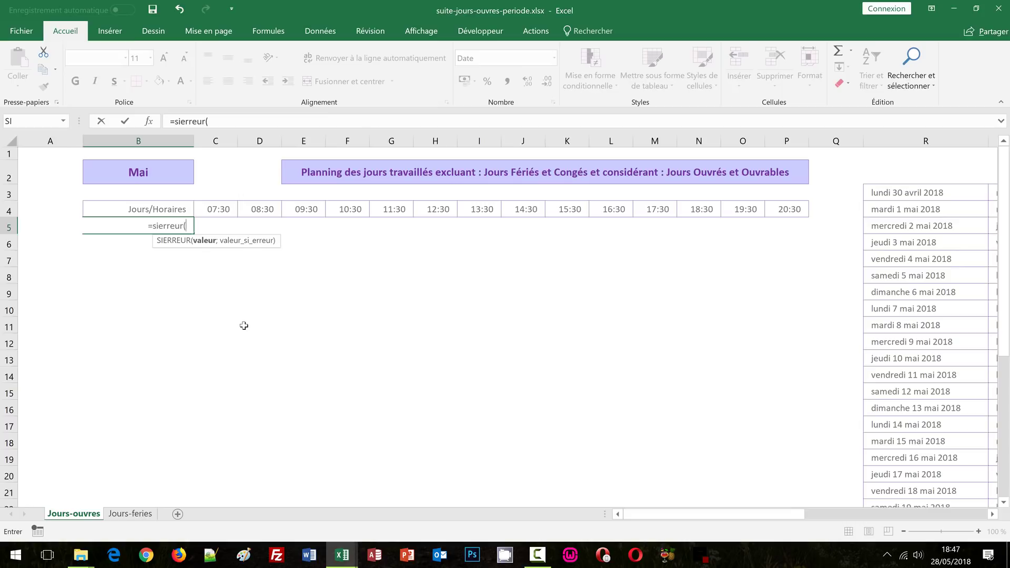
type("index")
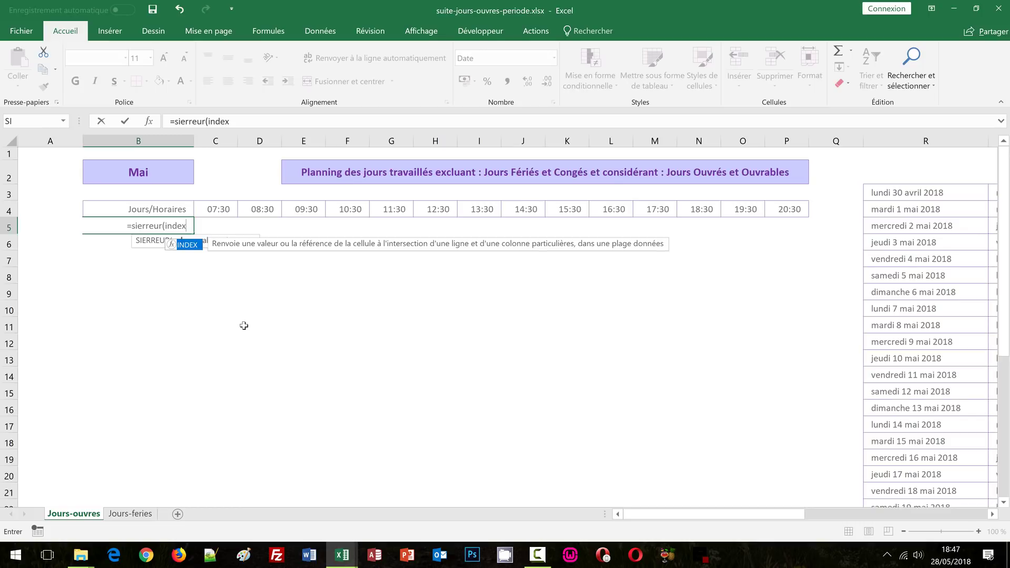
type("(")
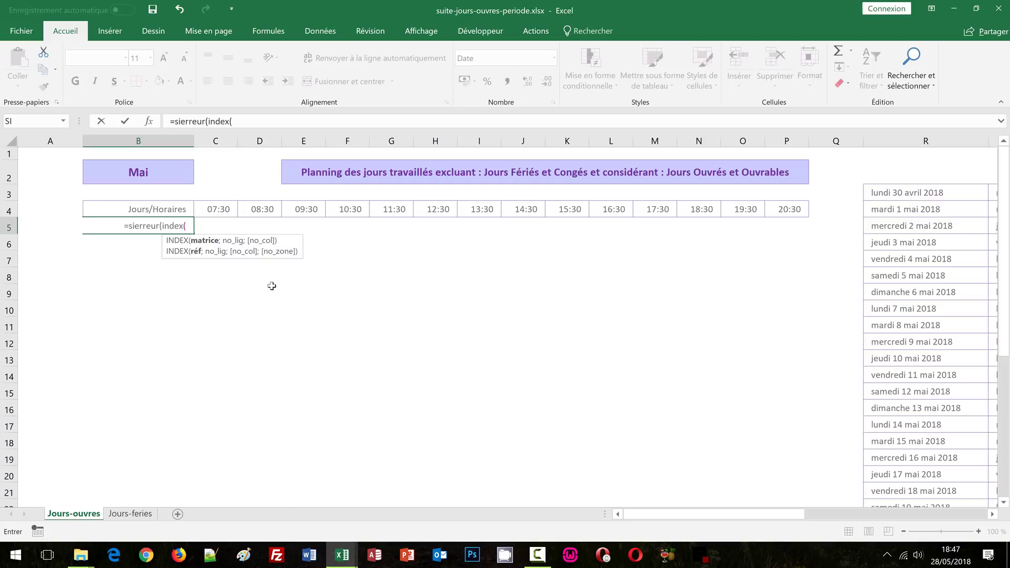
left_click(836, 512)
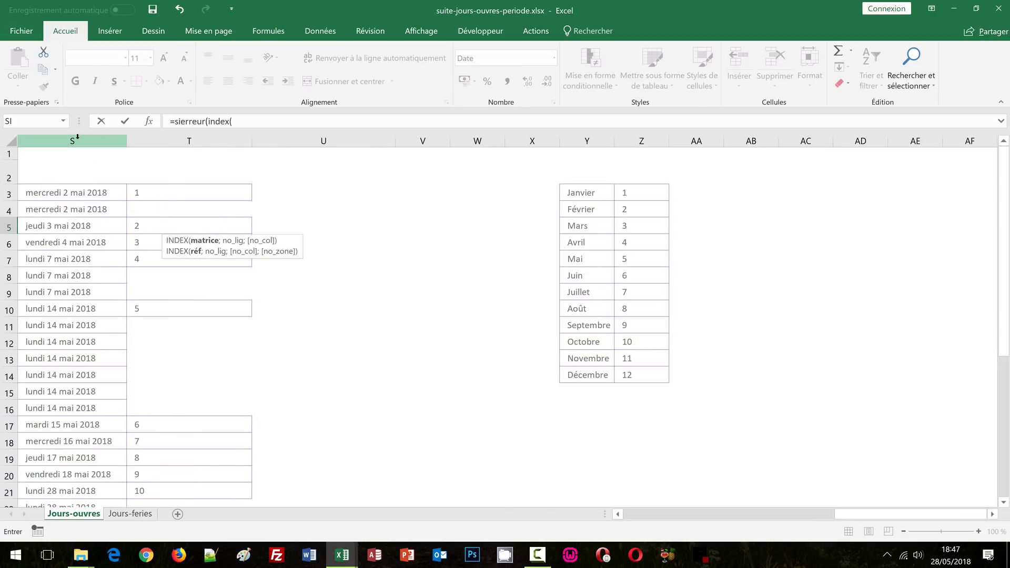
left_click_drag(71, 141, 168, 139)
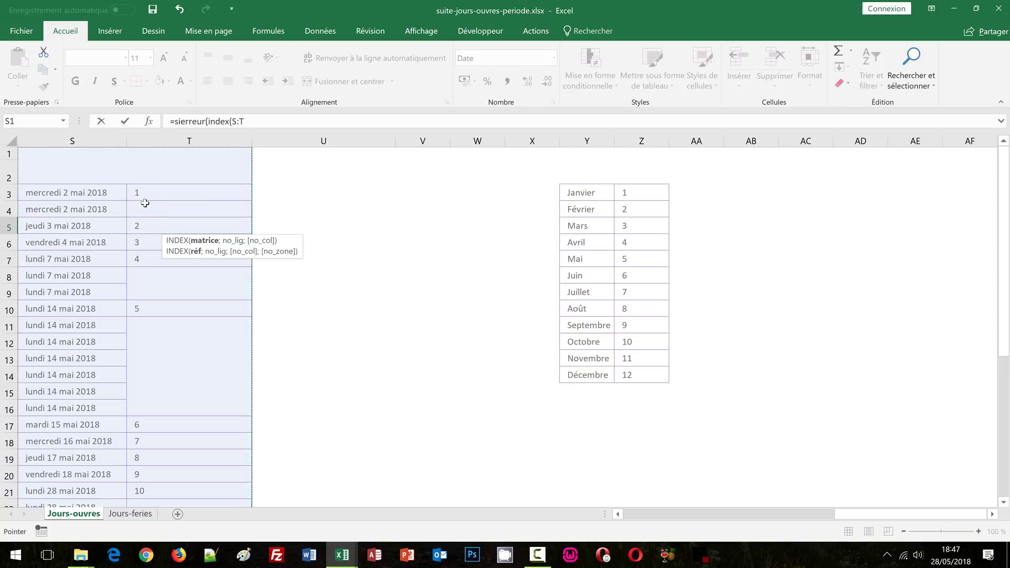
left_click(640, 512)
left_click(640, 512)
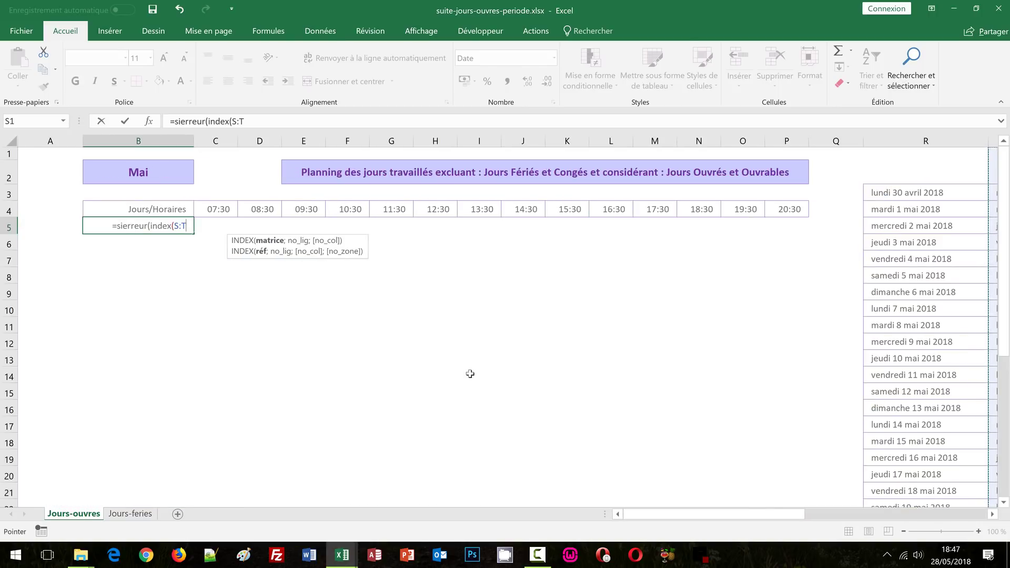
Enter EQUIV as the INDEX row argument in B5, with LIGNE(A1) as its lookup value.
type(";")
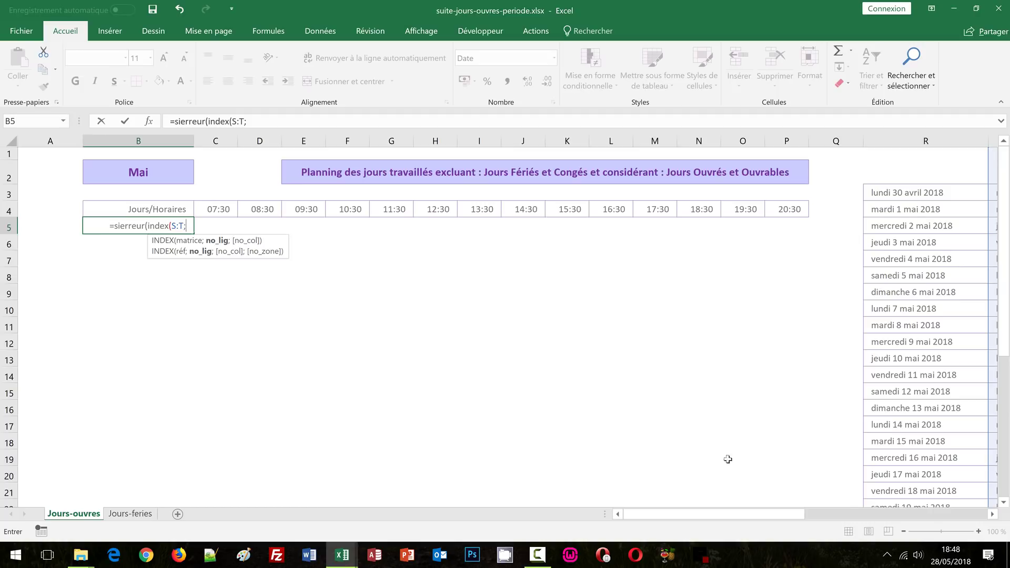
left_click(846, 511)
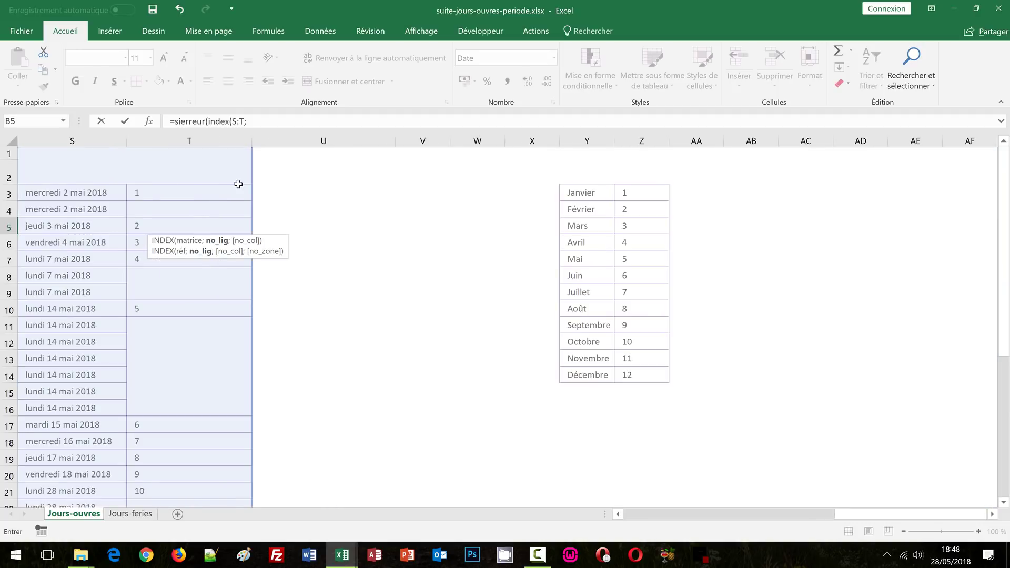
left_click(662, 513)
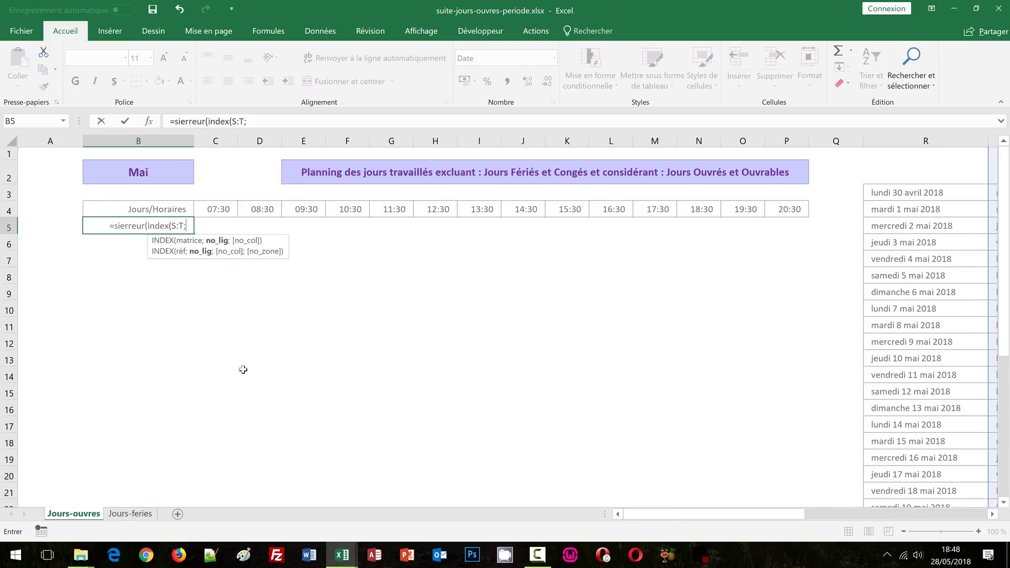
type("equiv")
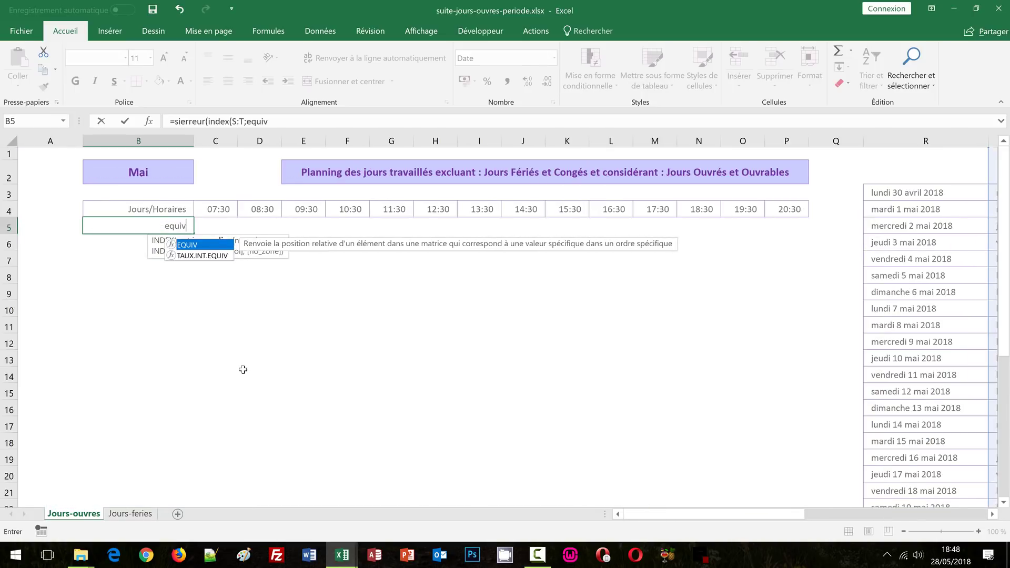
type("(")
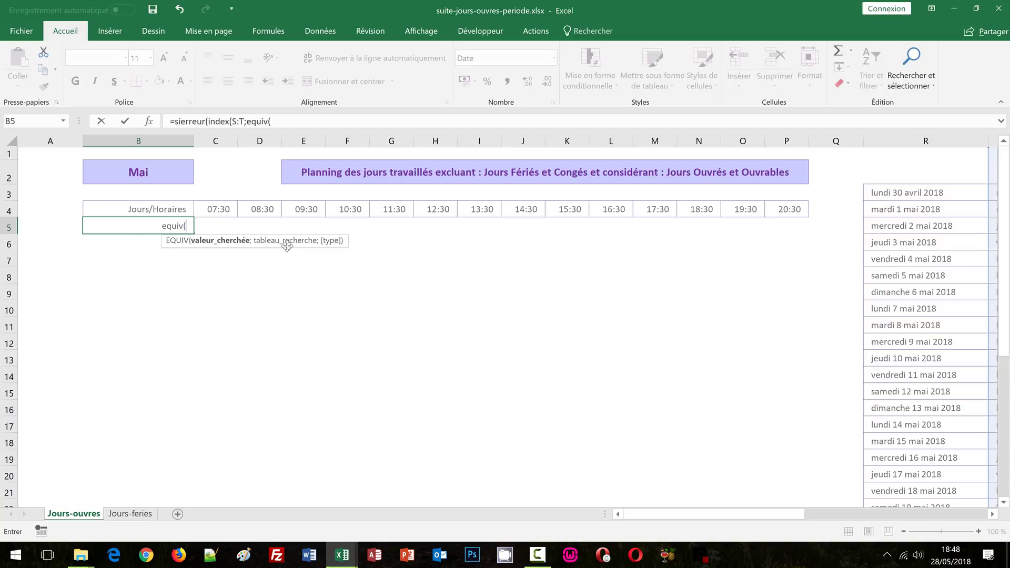
type("ligne")
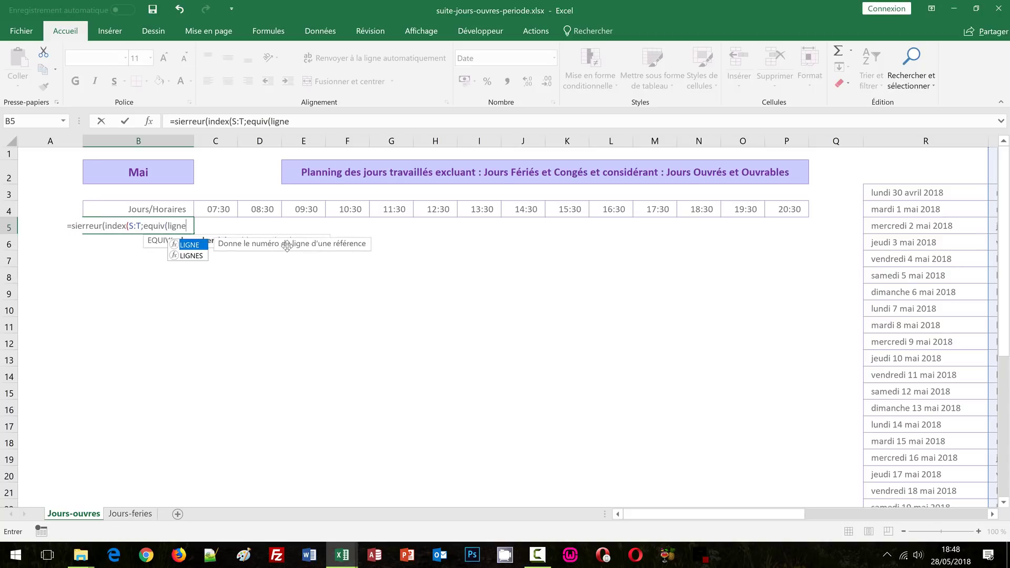
type("(")
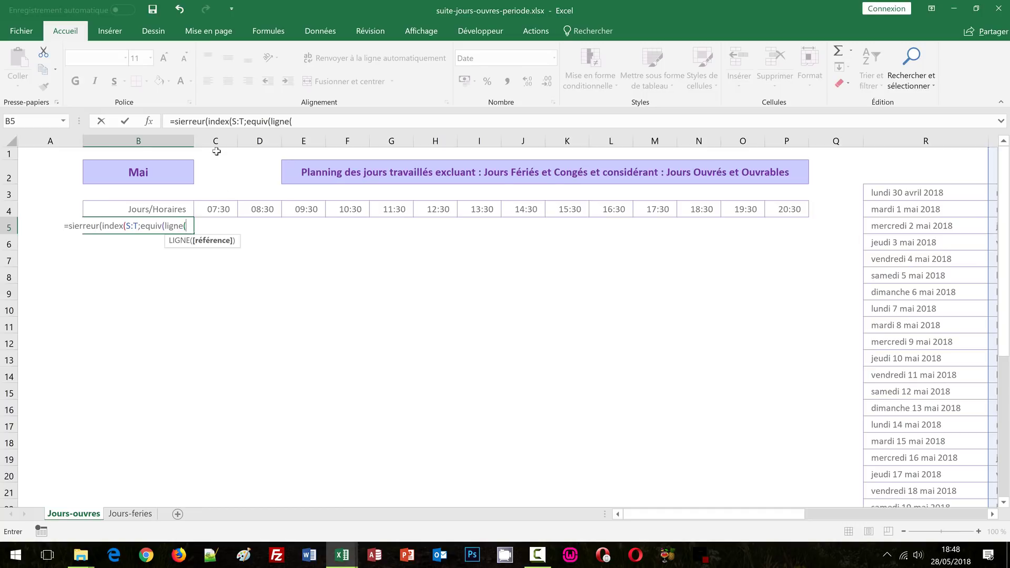
left_click(50, 154)
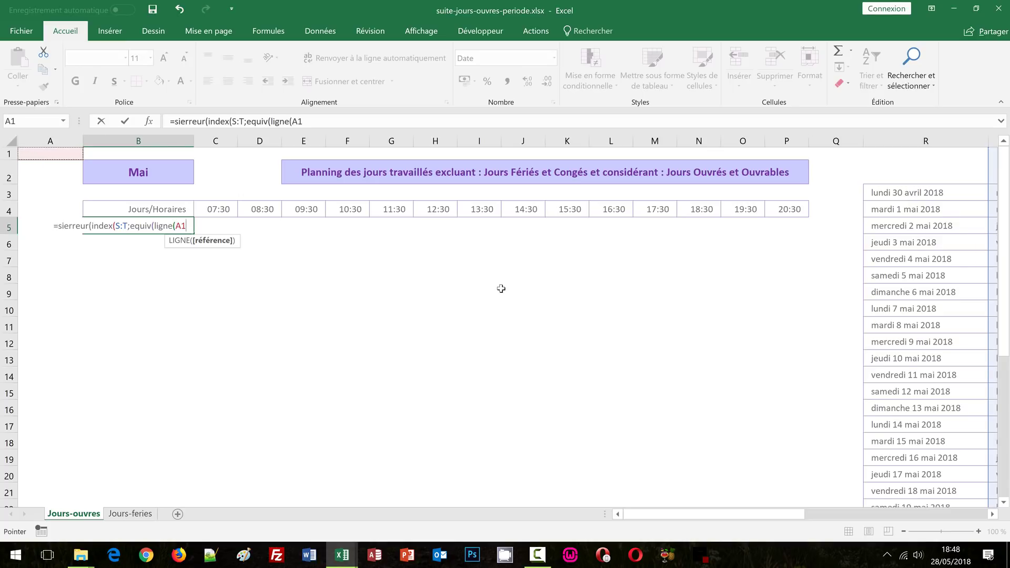
type(")")
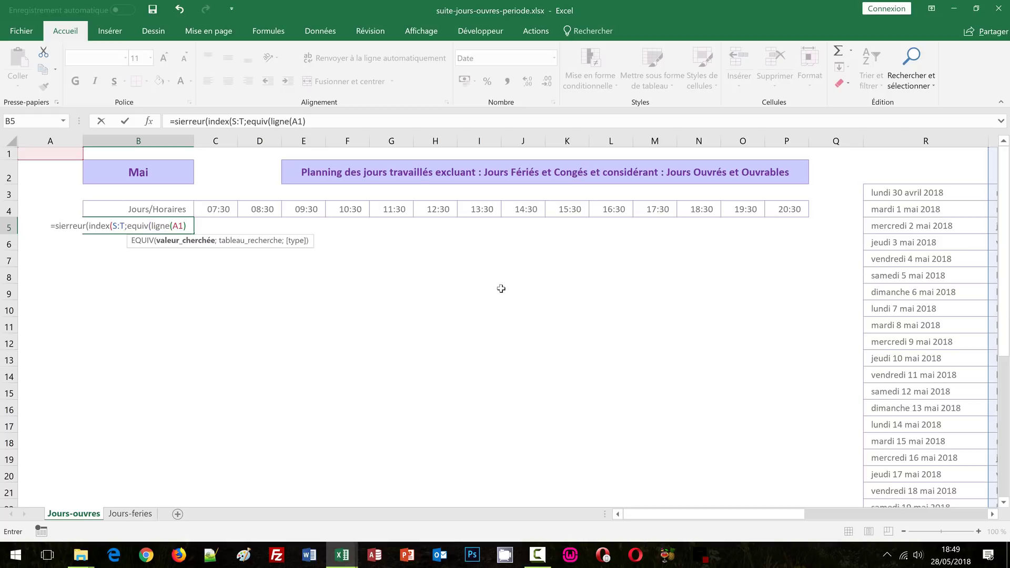
Set the EQUIV lookup array to column T:T with exact match 0, and close the EQUIV function.
type(";")
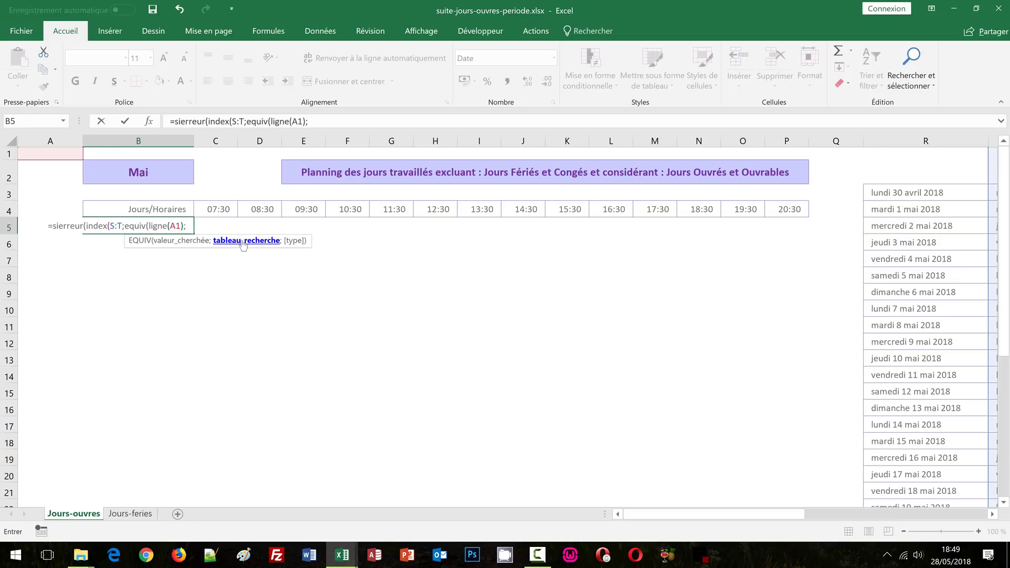
left_click(881, 515)
left_click_drag(881, 518, 894, 518)
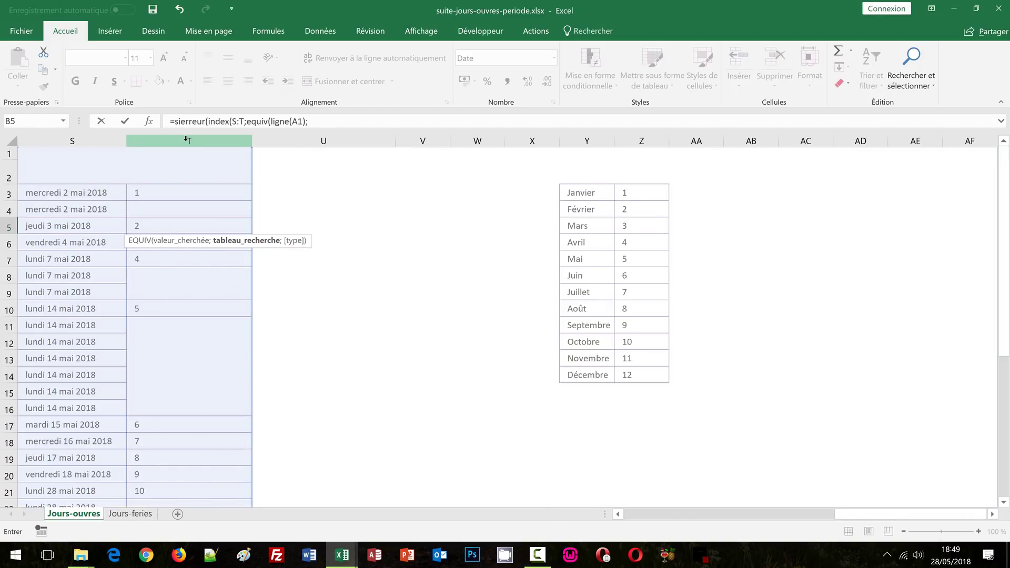
left_click(188, 140)
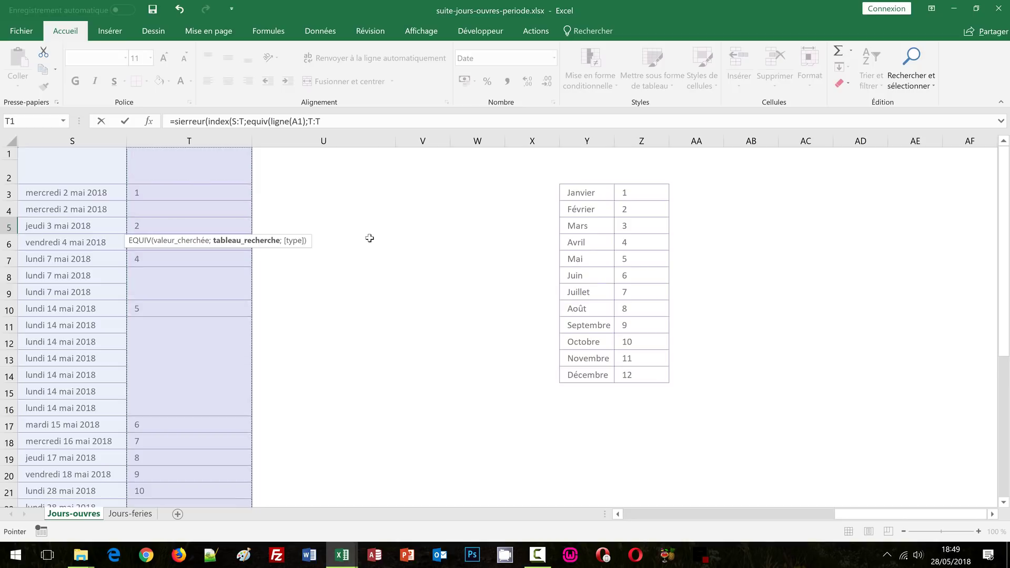
left_click(330, 122)
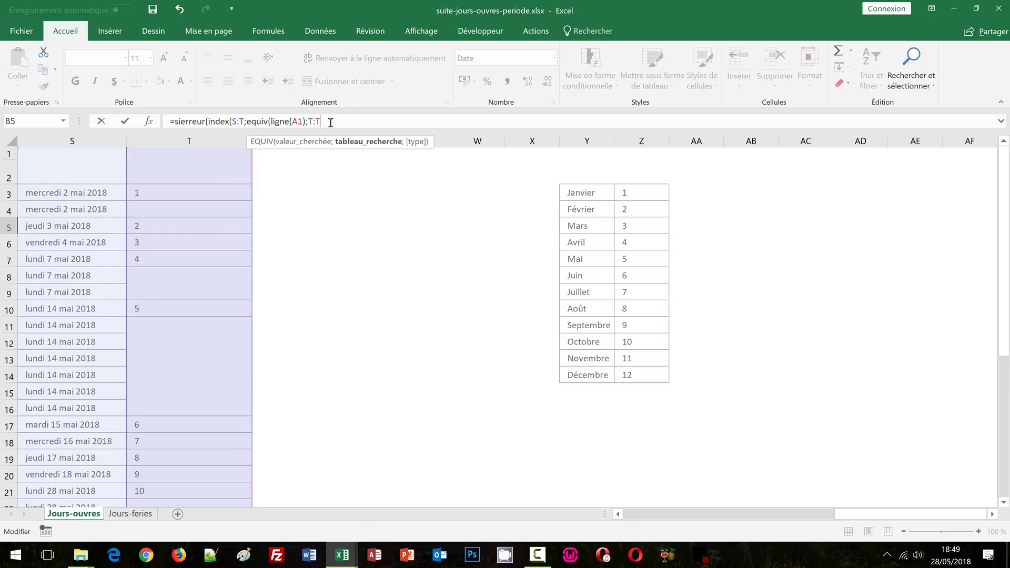
type(";")
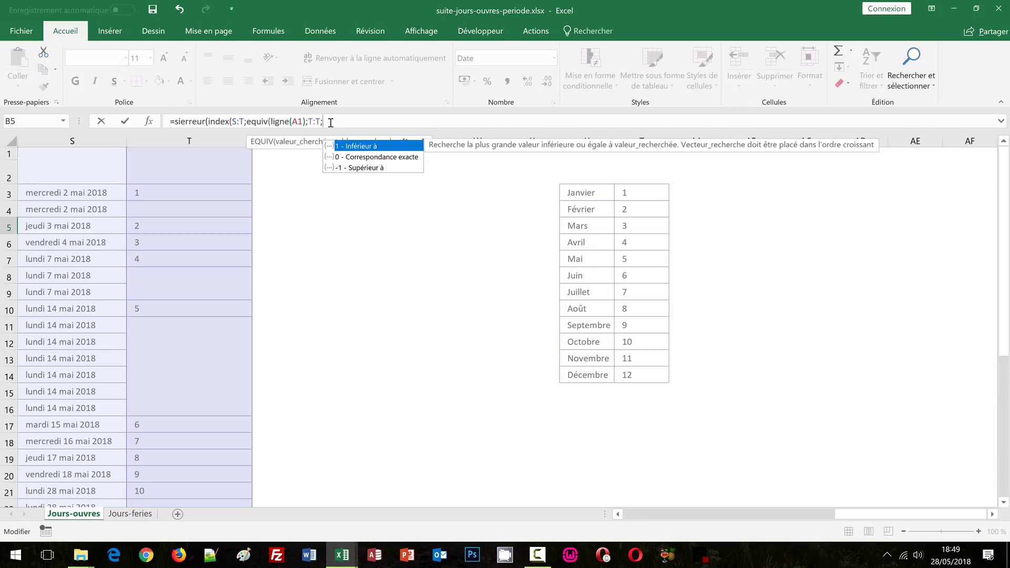
type("0)")
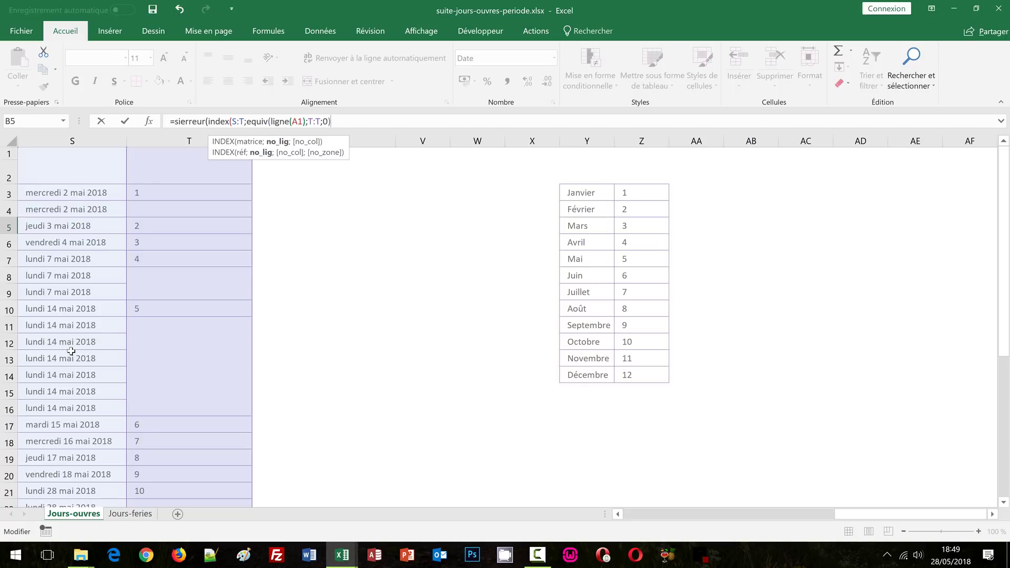
Finish the B5 formula with 1 as the INDEX column number and "" as the value if error, and validate it.
type(";1")
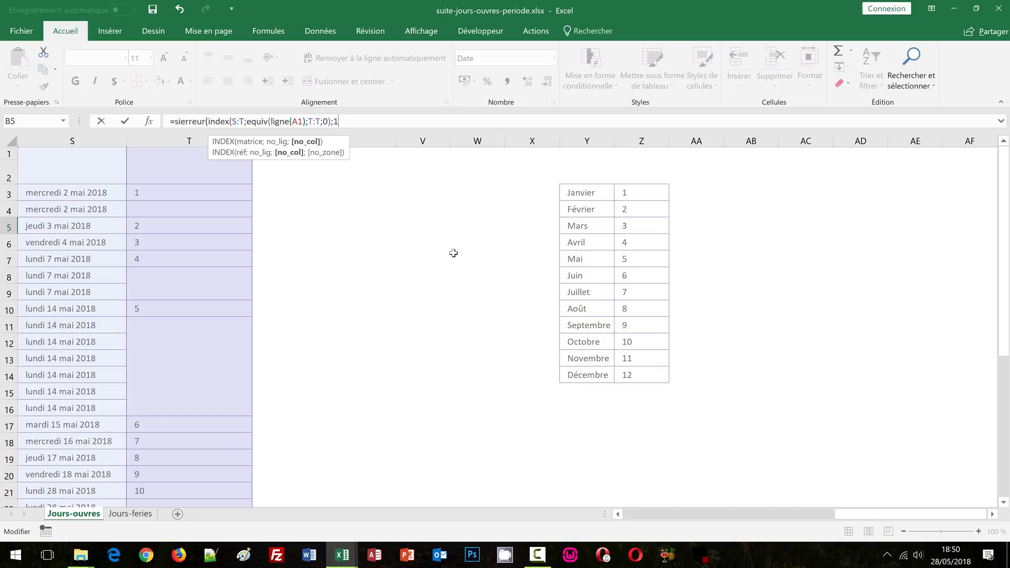
type(")")
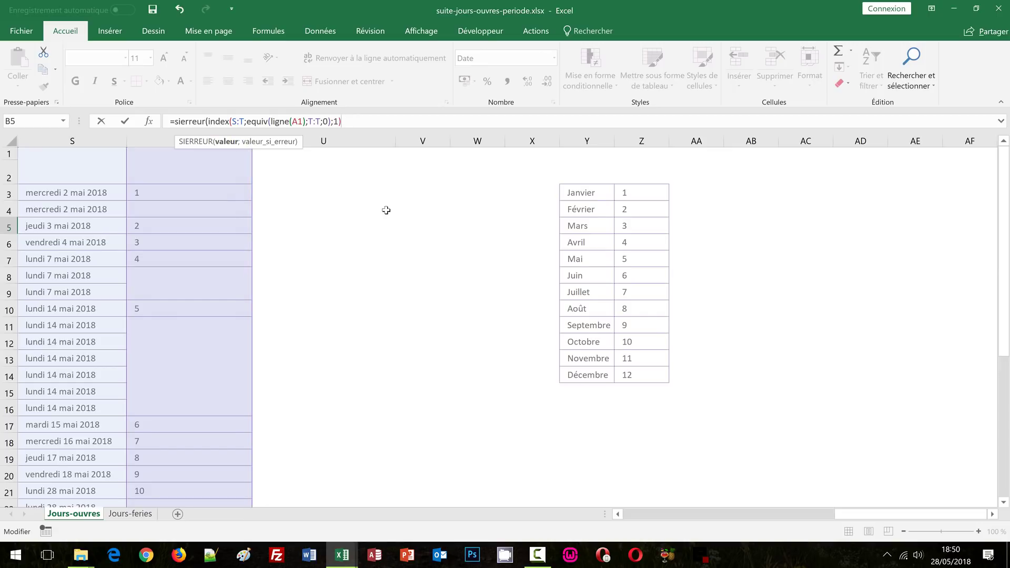
type(";\"\"")
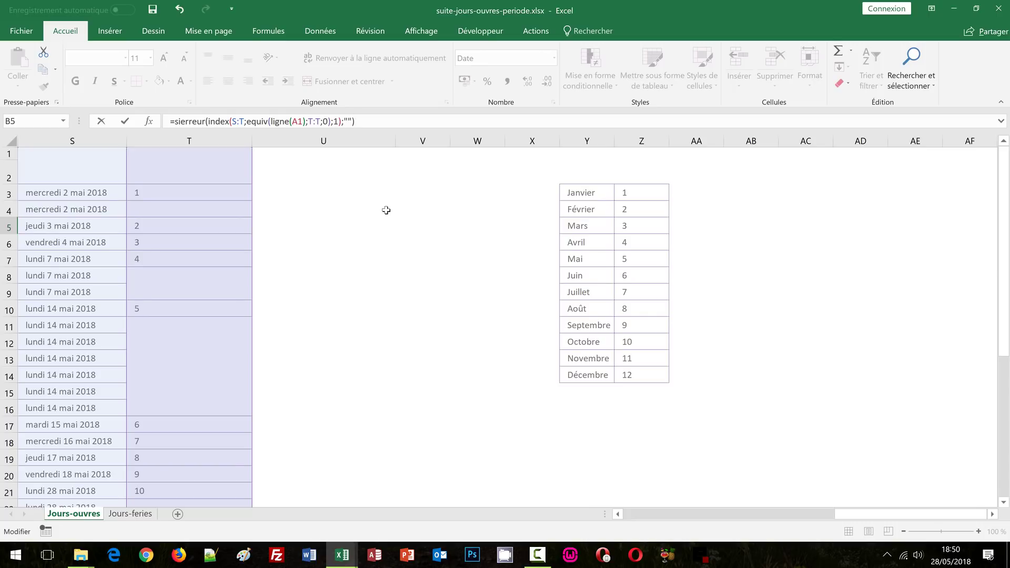
key("ctrl+Return")
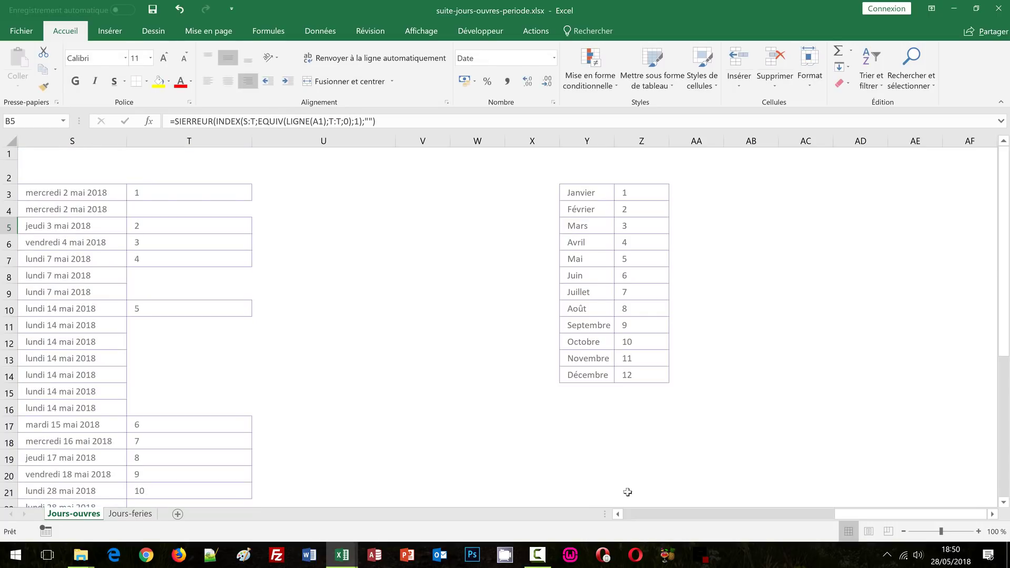
Fill the B5 formula down column B to row 30 and deselect the range.
left_click(655, 512)
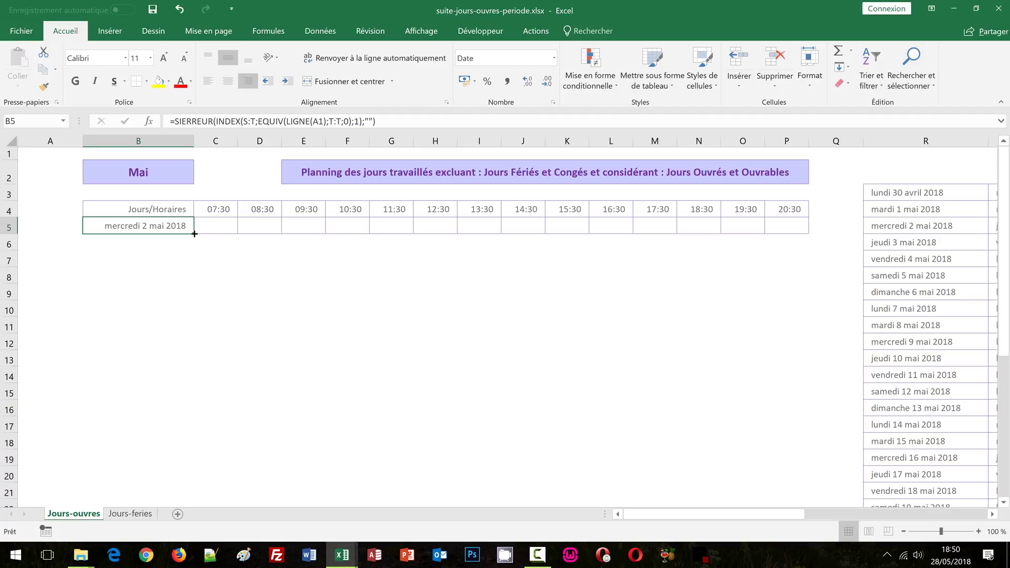
left_click_drag(193, 234, 355, 375)
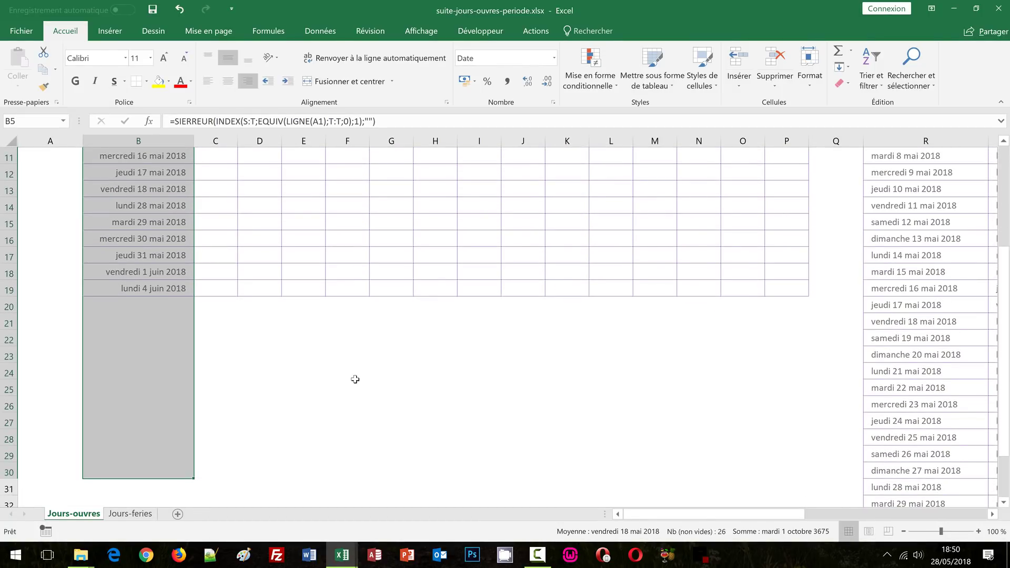
scroll(355, 379, "up", 3)
scroll(355, 380, "up", 1)
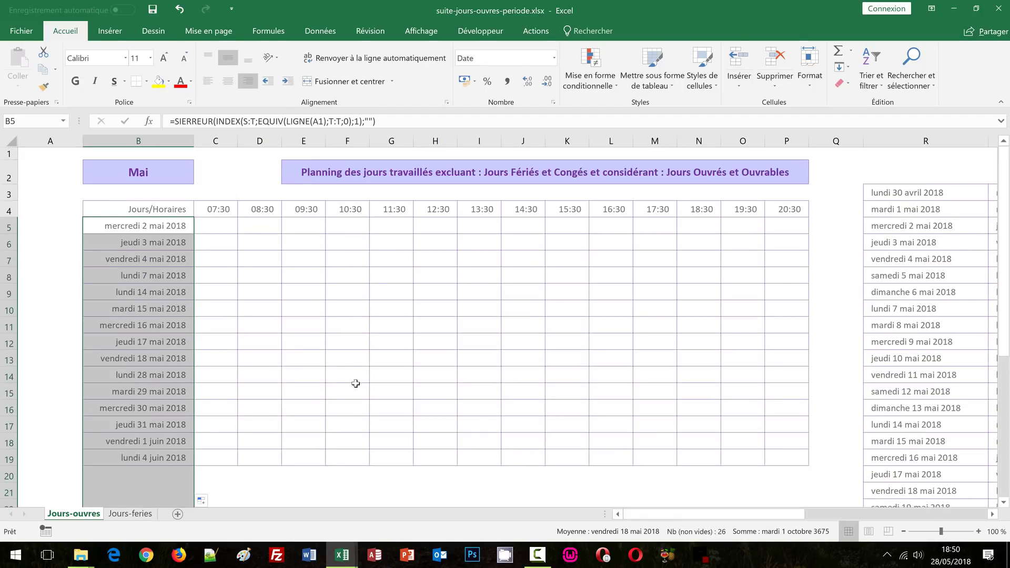
left_click(54, 198)
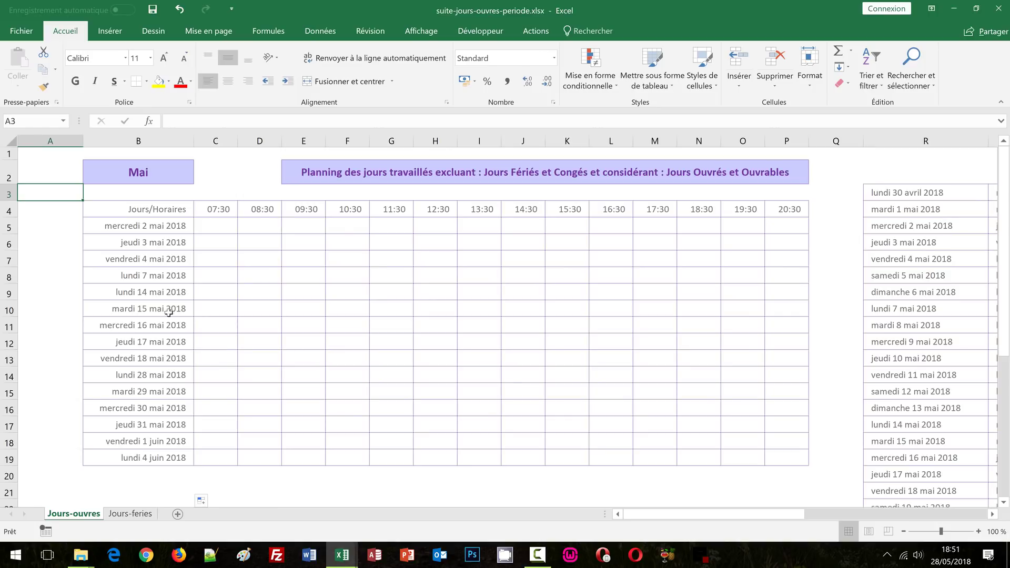
Examine how the LIGNE reference changes in the extraction formulas from B5 to B7.
left_click(165, 223)
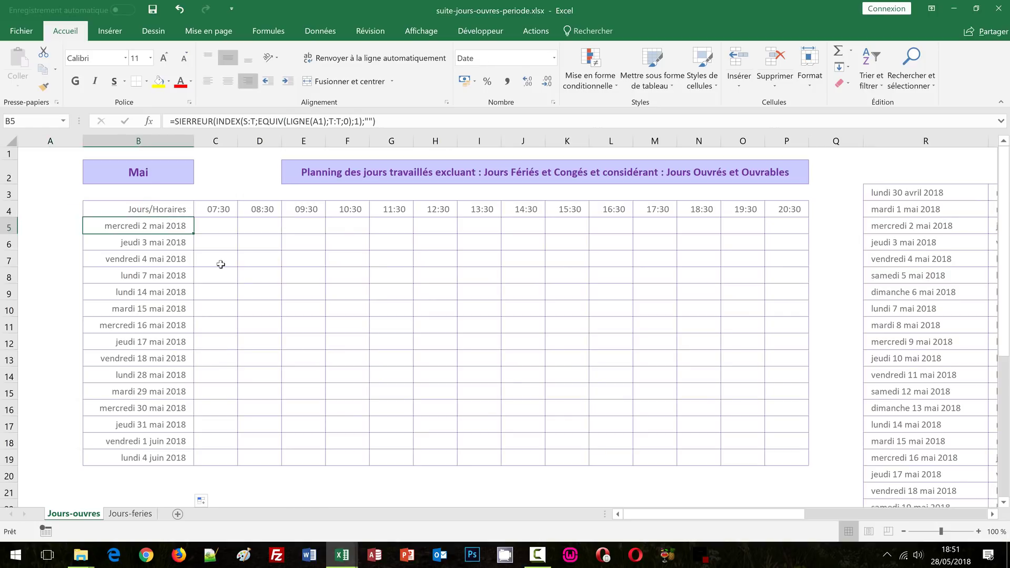
key("Down")
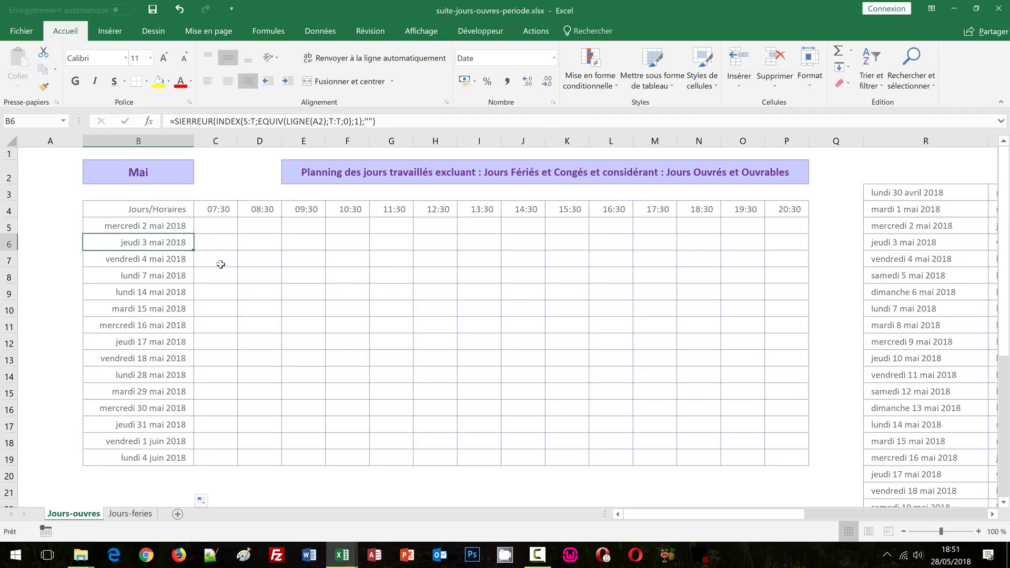
key("Down")
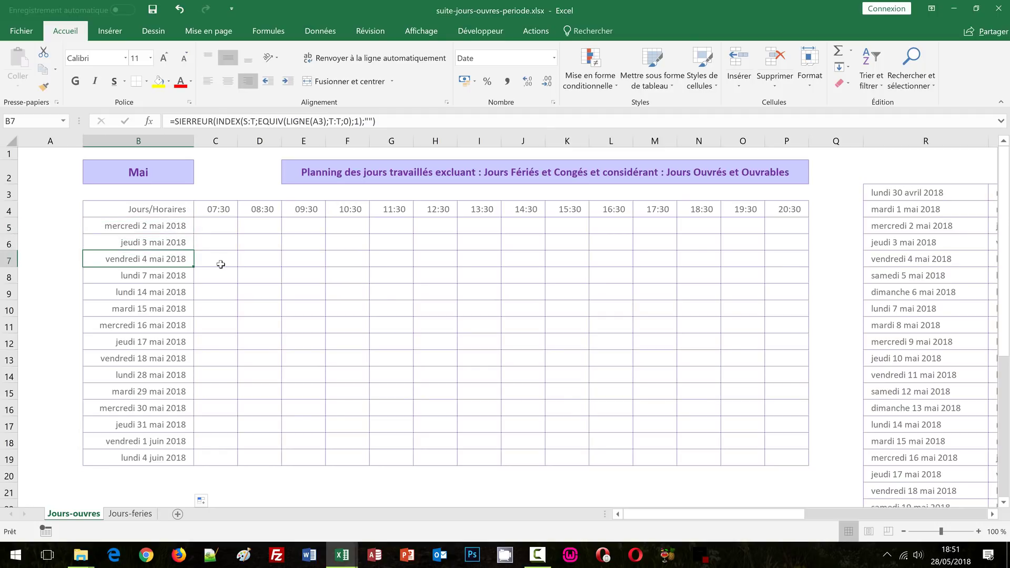
Examine the extraction formulas and their dates in column B from B8 down to B12.
key("Down")
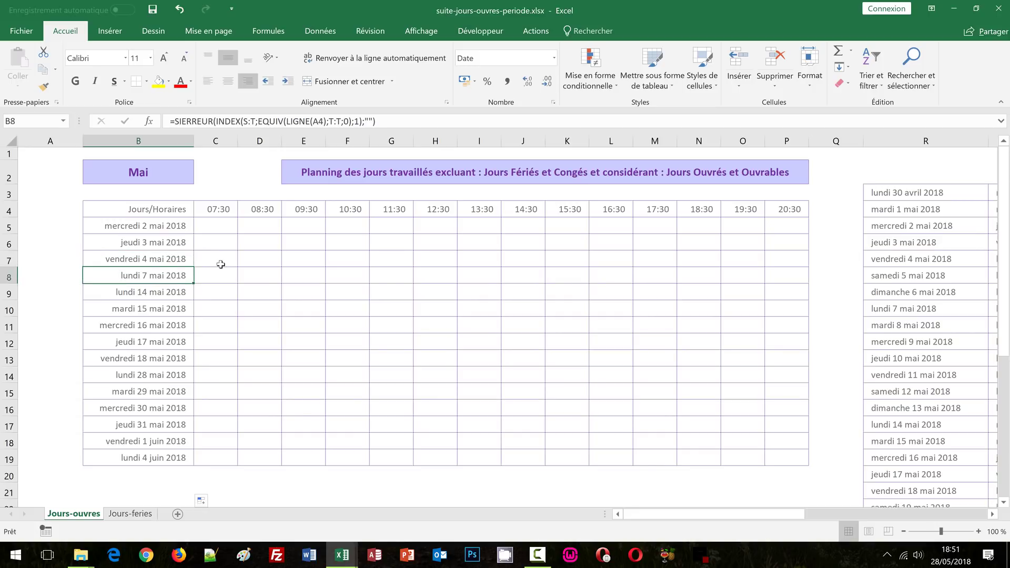
key("Down")
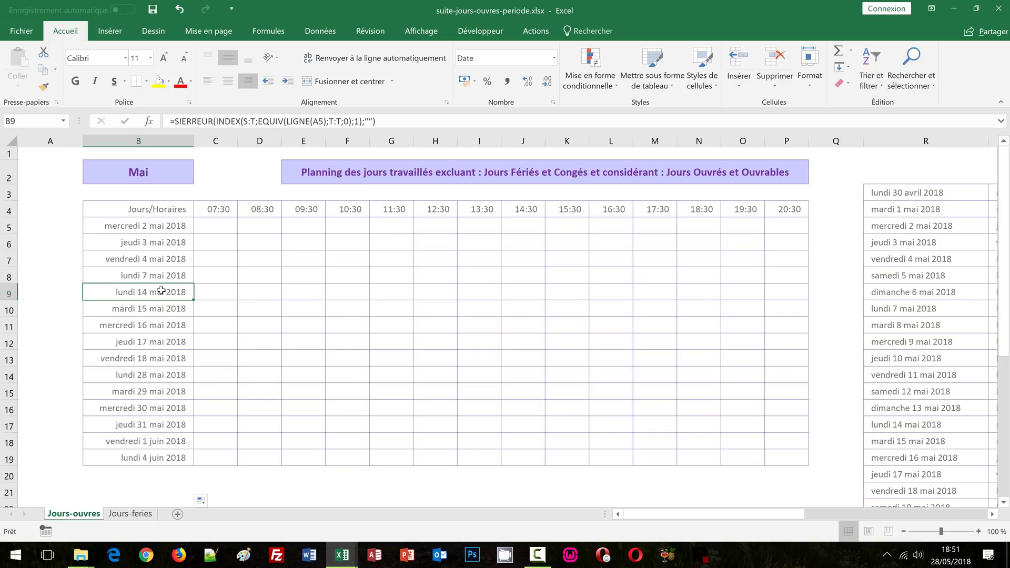
key("Down")
key("Down")
key("Down")
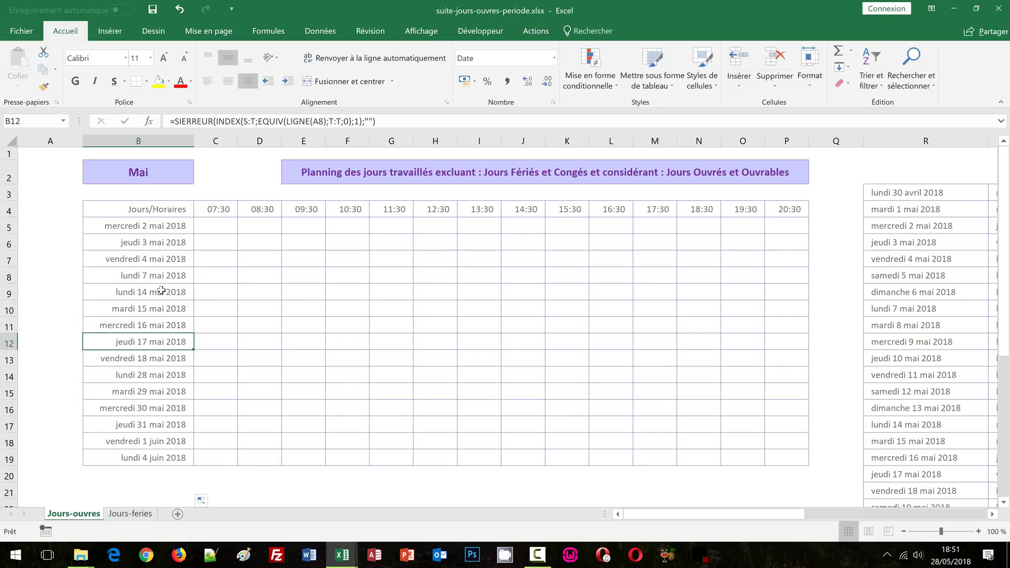
Choose Août as the planning month in B2.
key("Up")
key("Up")
key("Up")
key("Up")
key("Up")
key("Up")
key("Up")
key("Up")
key("Up")
key("Up")
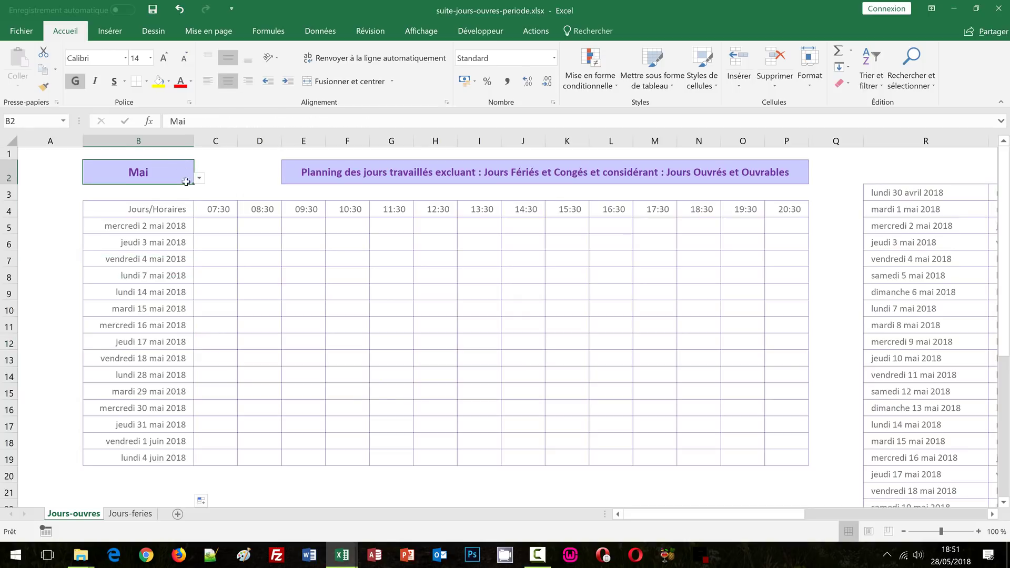
left_click(199, 178)
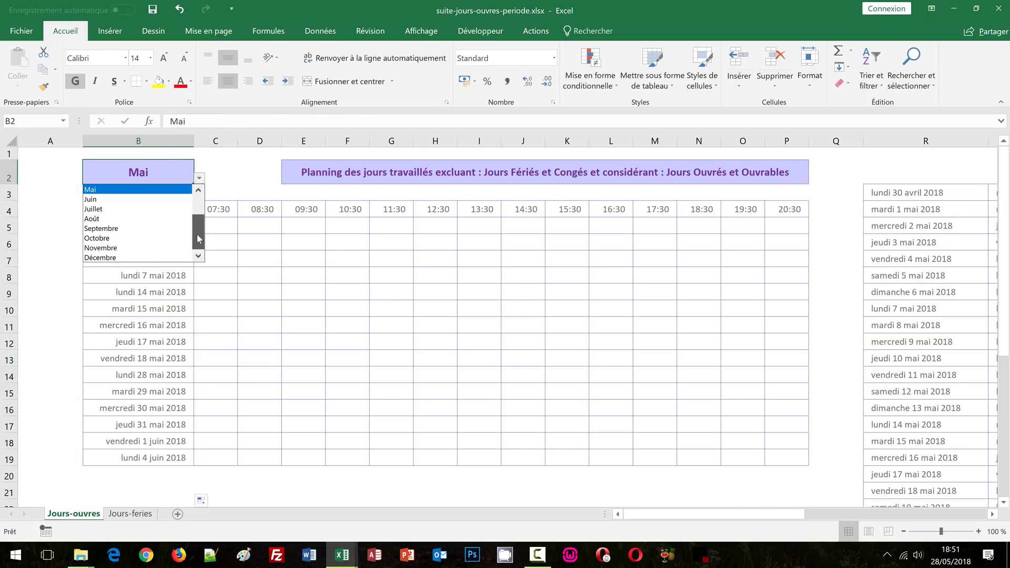
left_click(125, 219)
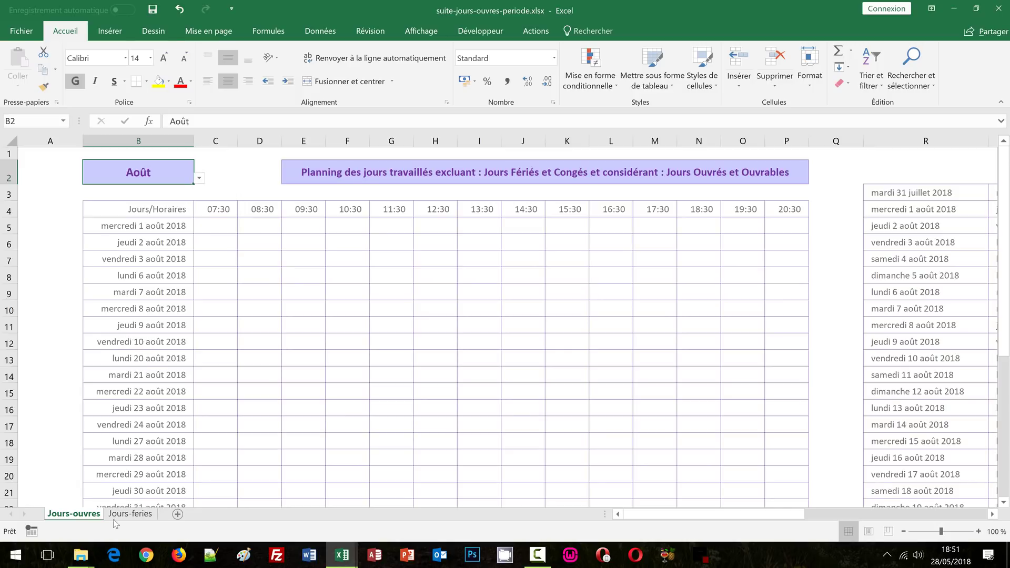
Check the August leave dates in the Congés column of the Jours-feries sheet.
left_click(131, 514)
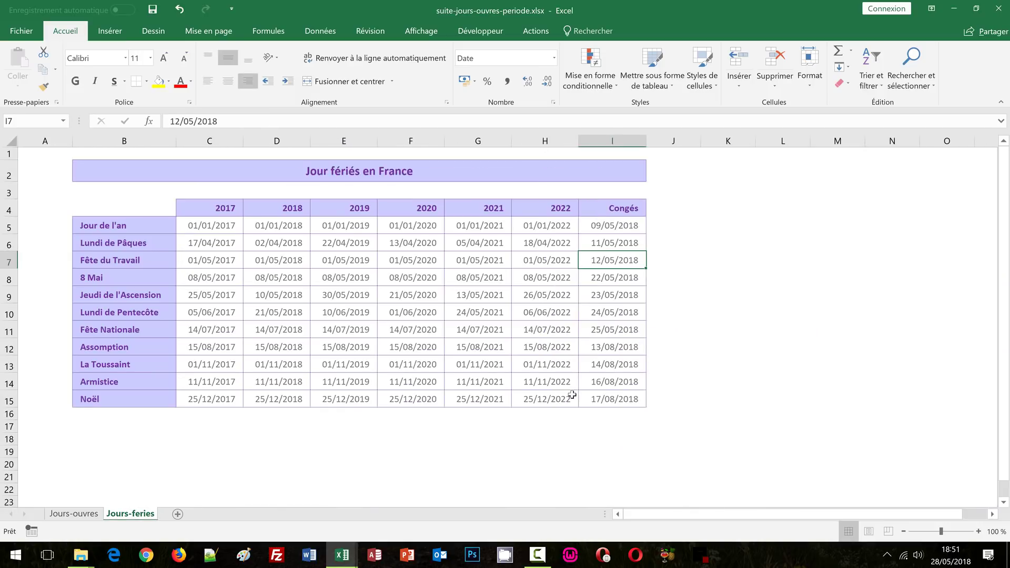
left_click(617, 344)
double_click(627, 354)
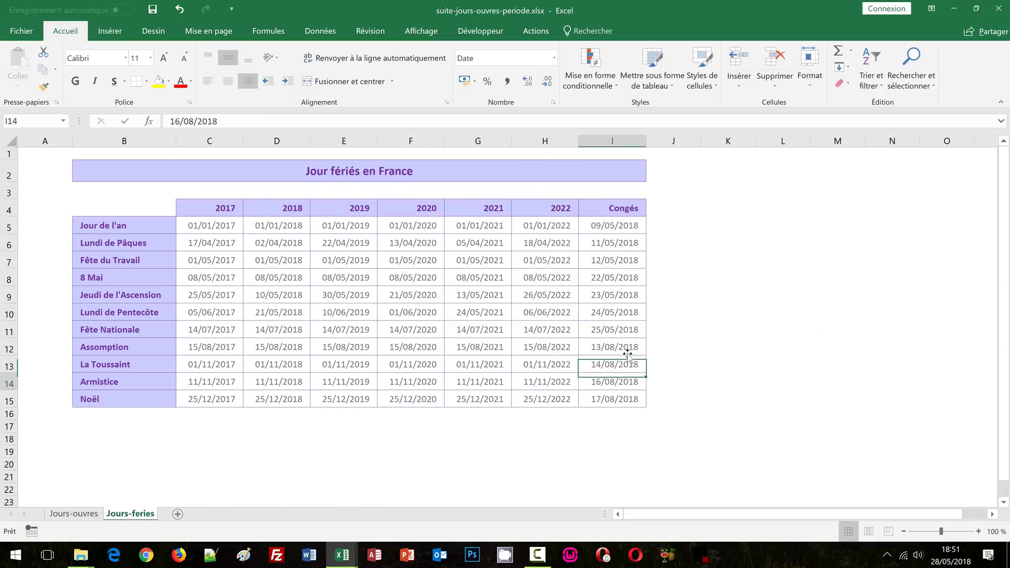
Hide the calculation columns R to Z on the Jours-ouvres sheet and return to cell A1.
left_click(84, 514)
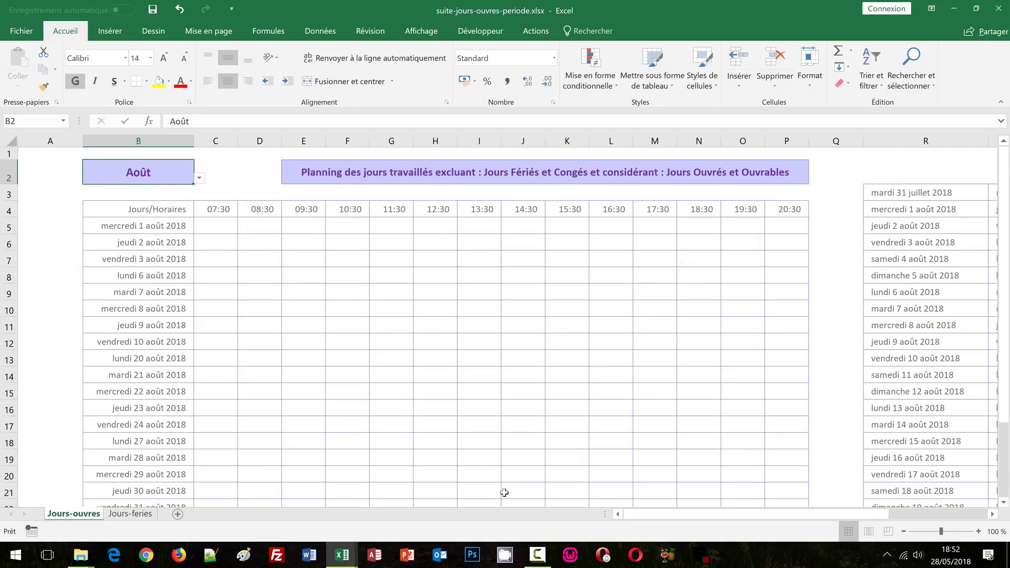
left_click(844, 514)
scroll(158, 268, "right", 1)
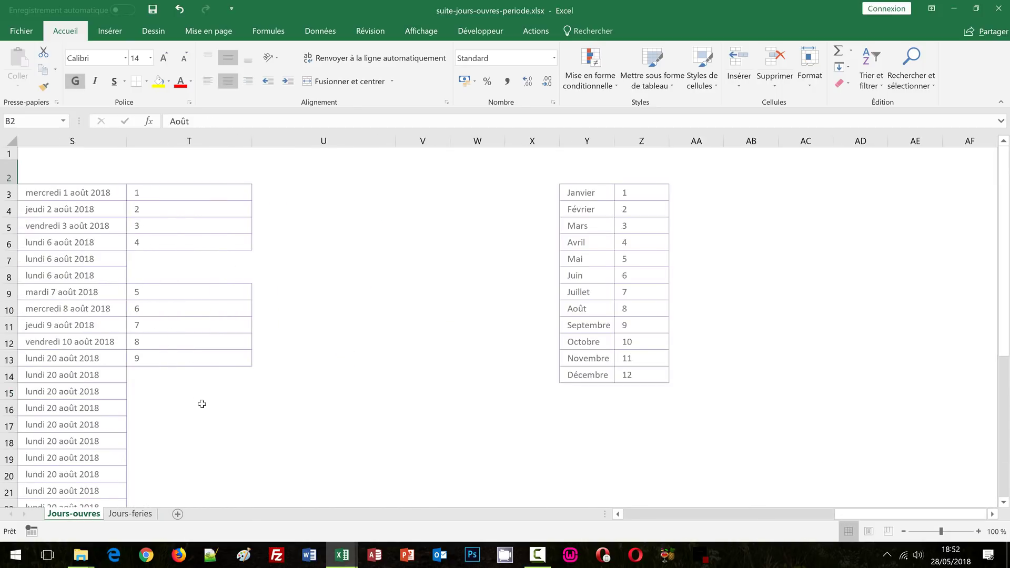
left_click(618, 515)
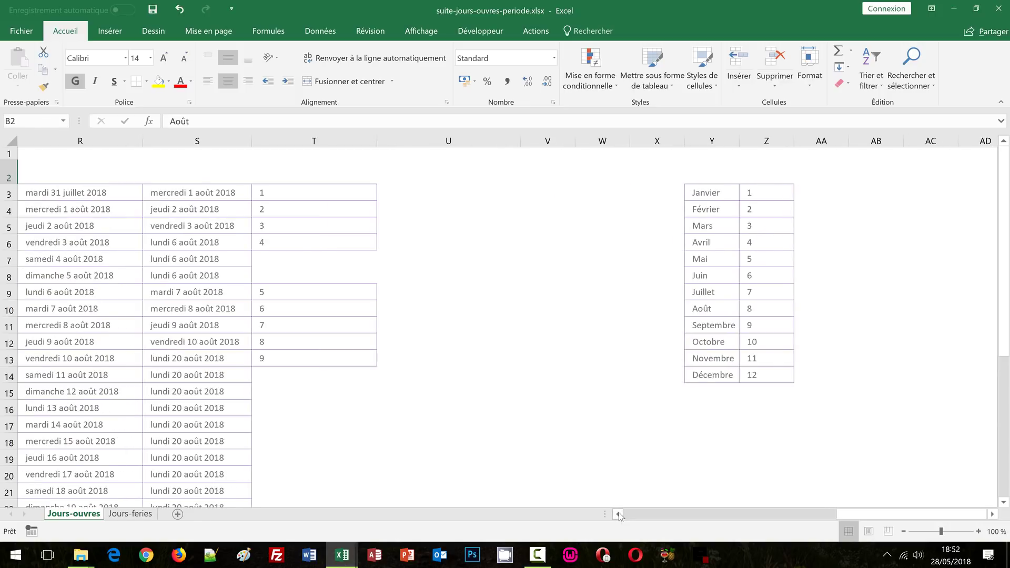
left_click_drag(141, 137, 823, 138)
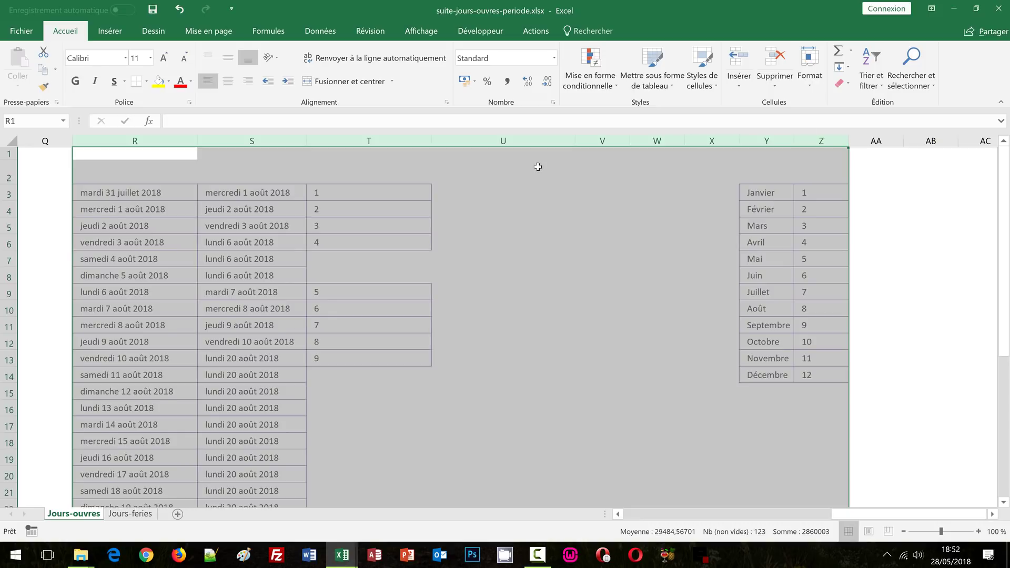
right_click(249, 143)
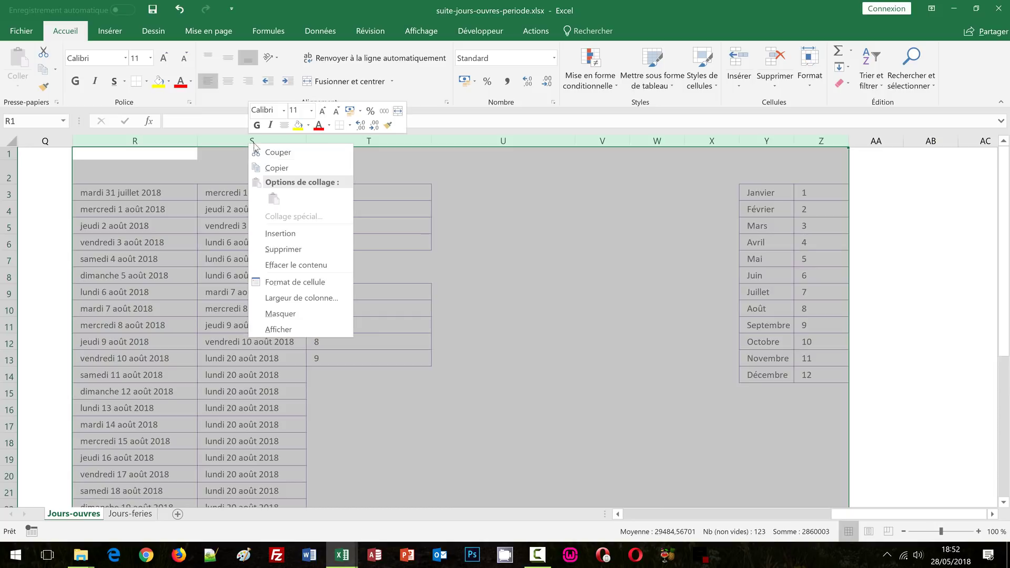
left_click(299, 314)
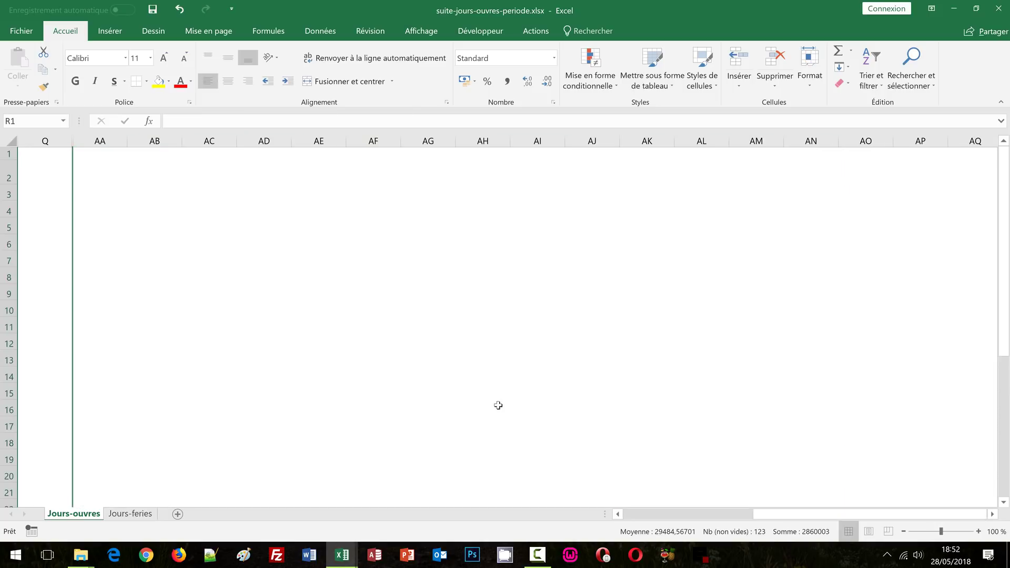
key("ctrl+Home")
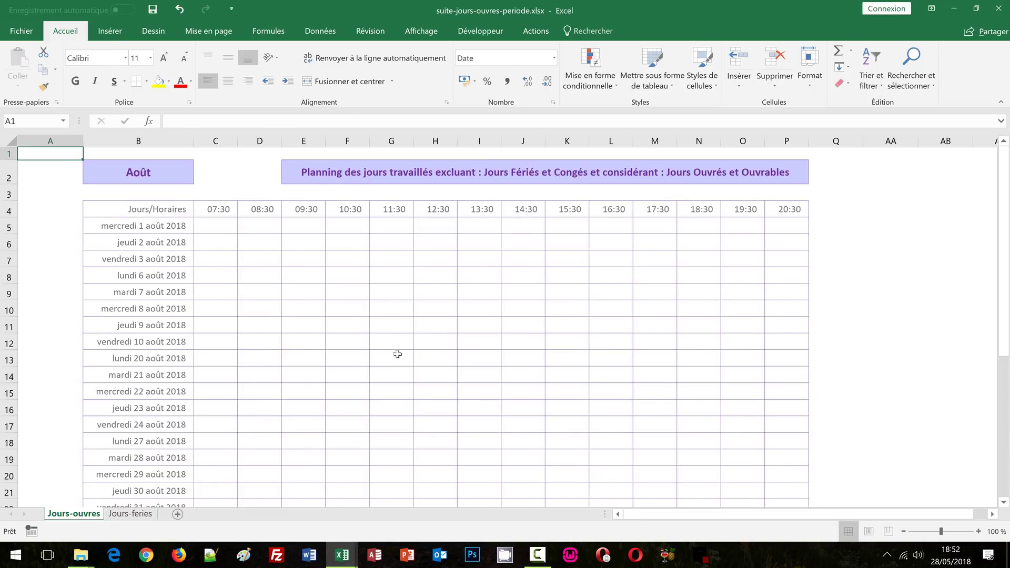
Set the planning month in B2 to Novembre and widen column B so that the full dates fit.
left_click(158, 178)
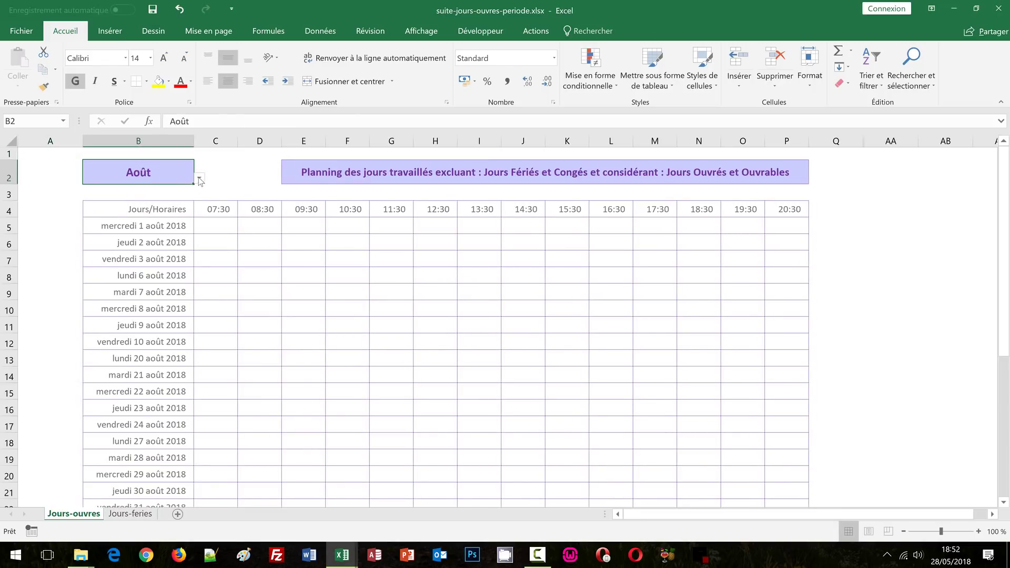
left_click(199, 178)
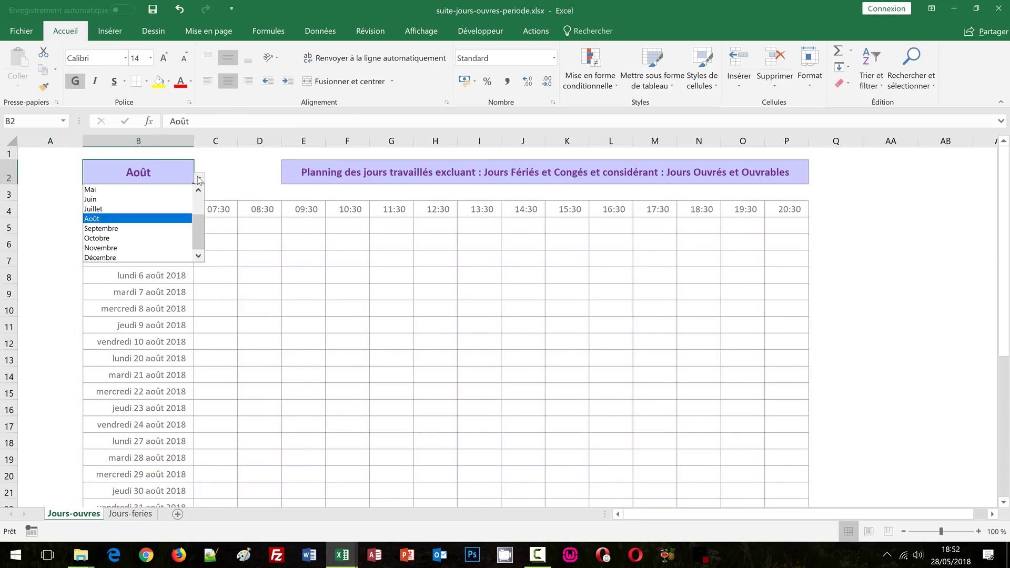
left_click(108, 248)
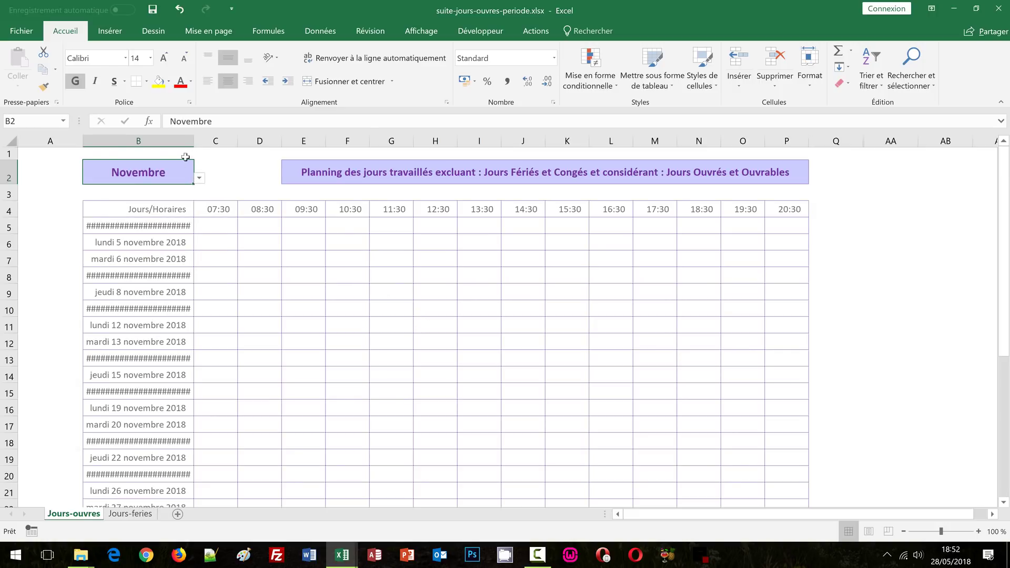
left_click_drag(194, 141, 206, 141)
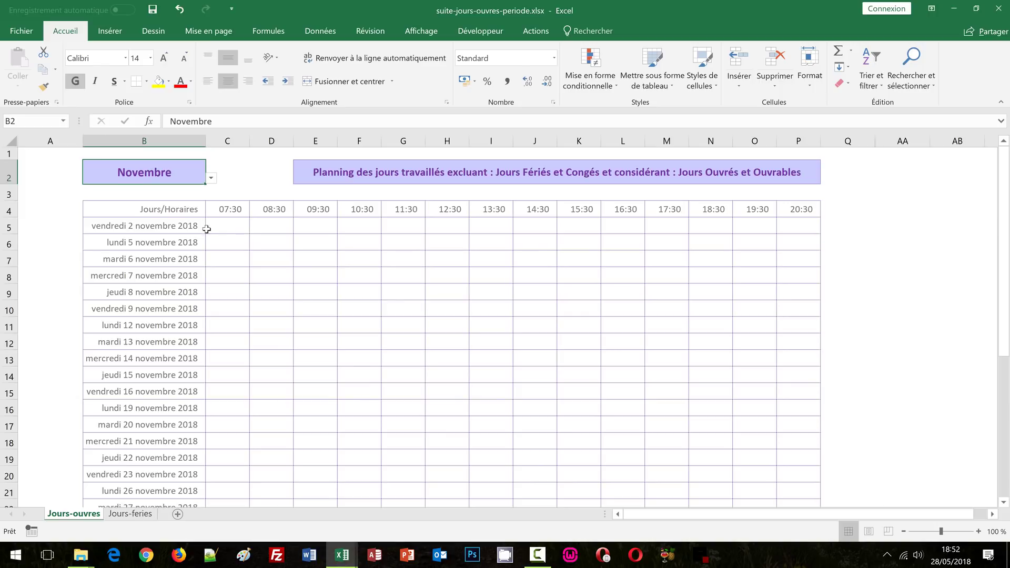
Examine the November working days listed from B5 to B11, checking how they skip weekends and holidays.
left_click(126, 227)
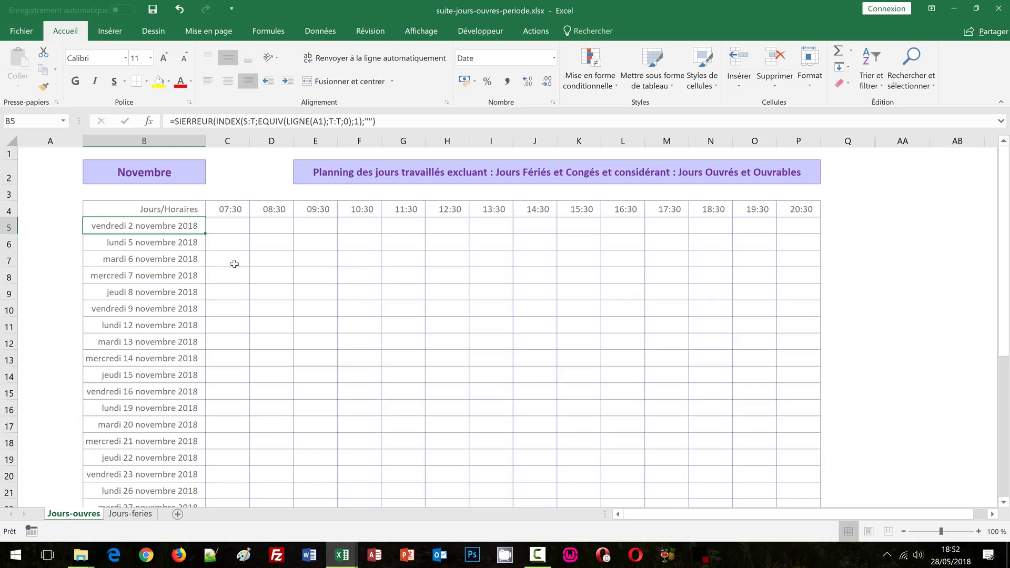
key("Down")
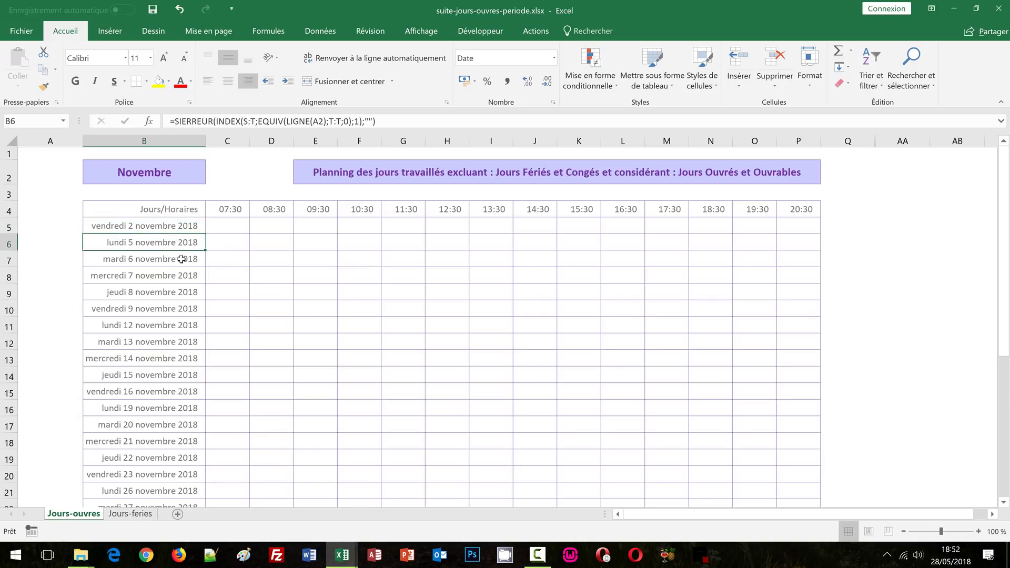
key("Down")
key("Down")
key("Down")
key("Down")
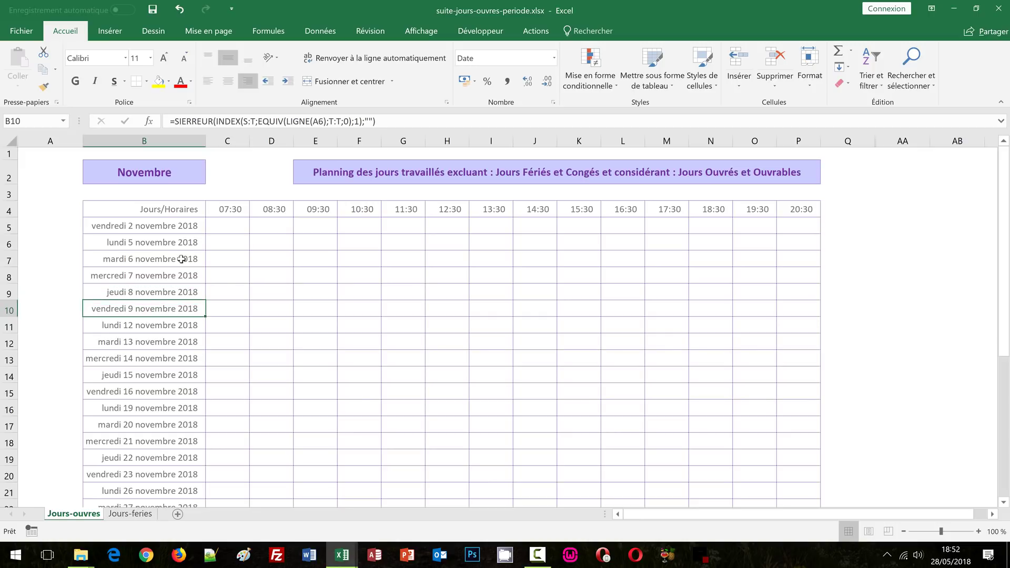
key("Down")
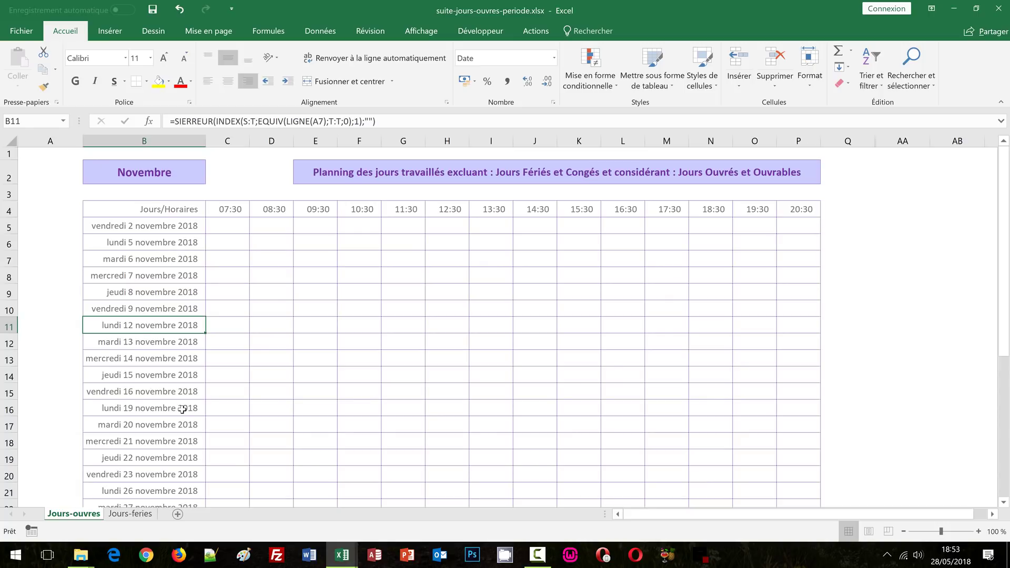
Switch the month selection in B2 to Décembre.
left_click(181, 169)
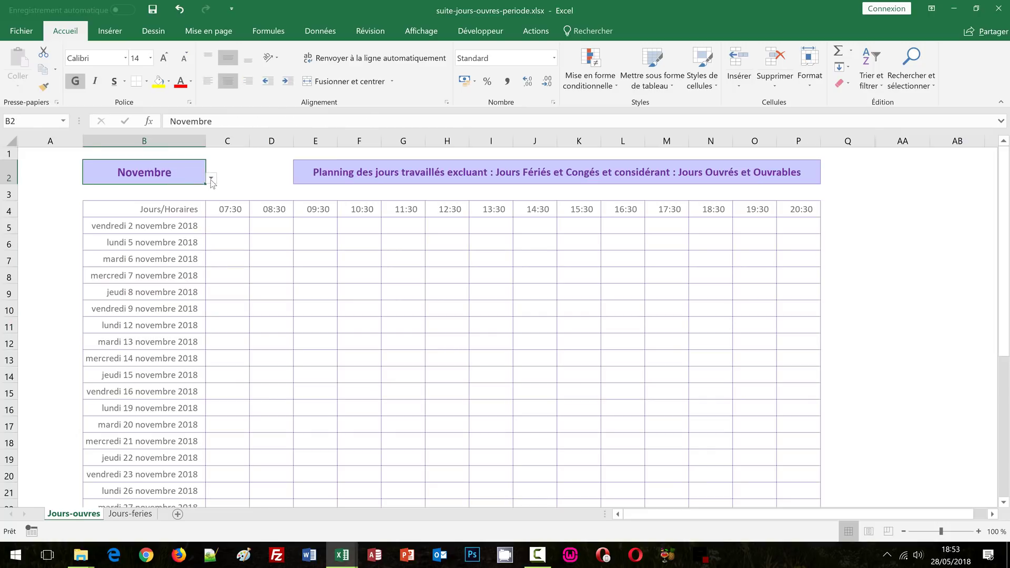
left_click(211, 179)
left_click(141, 251)
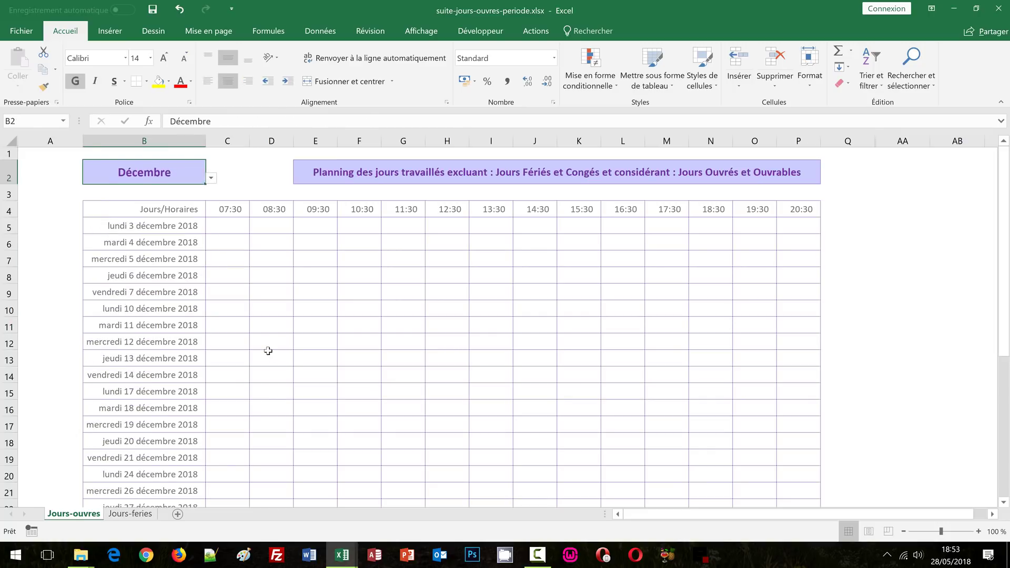
Check the December dates around Christmas in B20:B21, and return to the first date in B5.
scroll(269, 351, "down", 1)
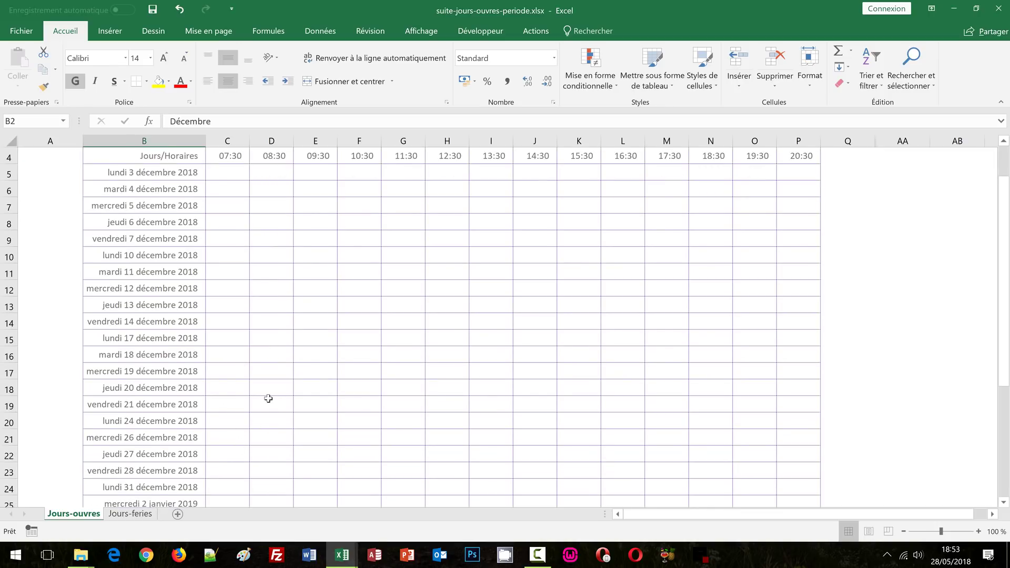
left_click_drag(123, 421, 126, 438)
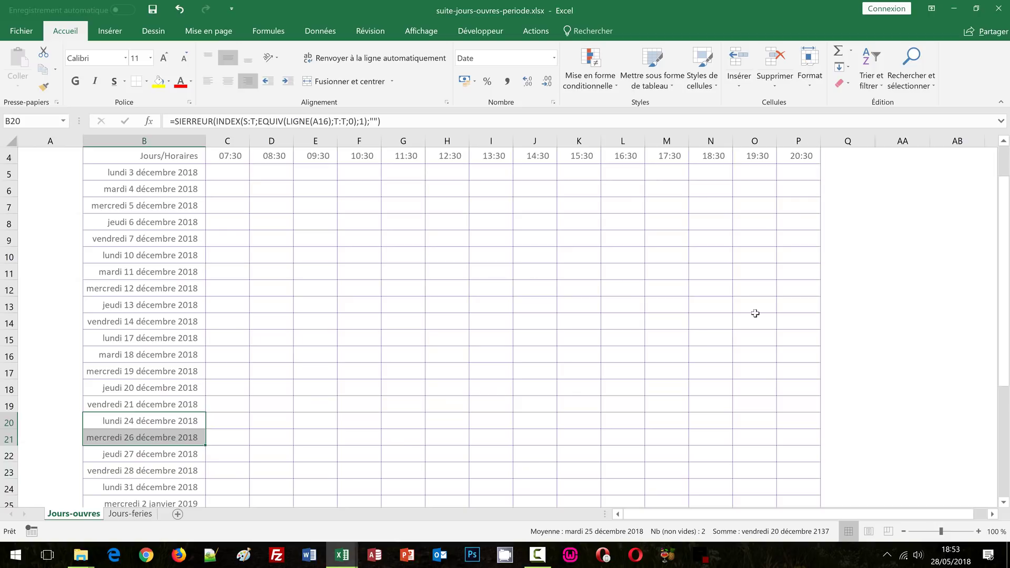
left_click(127, 174)
scroll(288, 328, "up", 1)
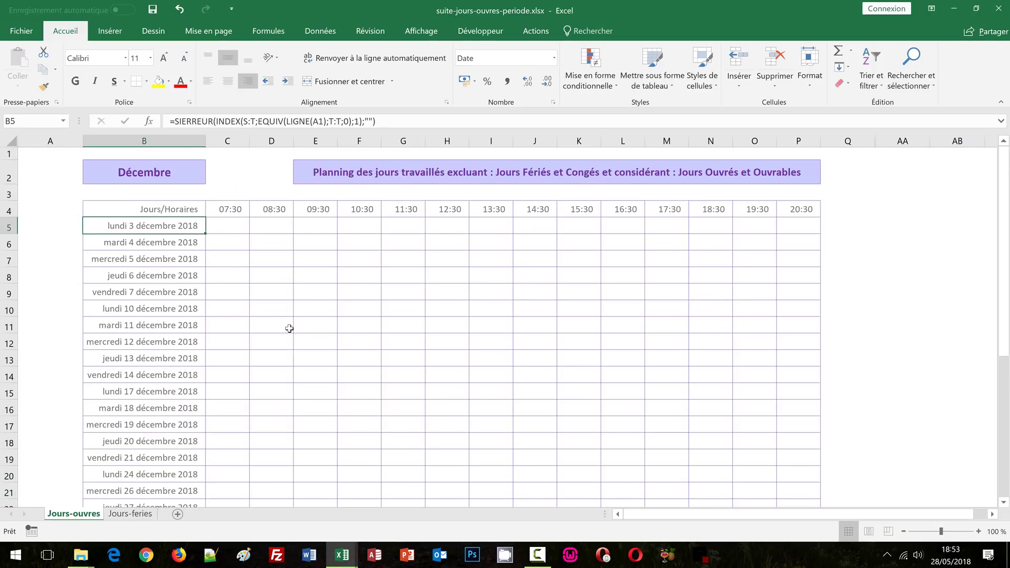